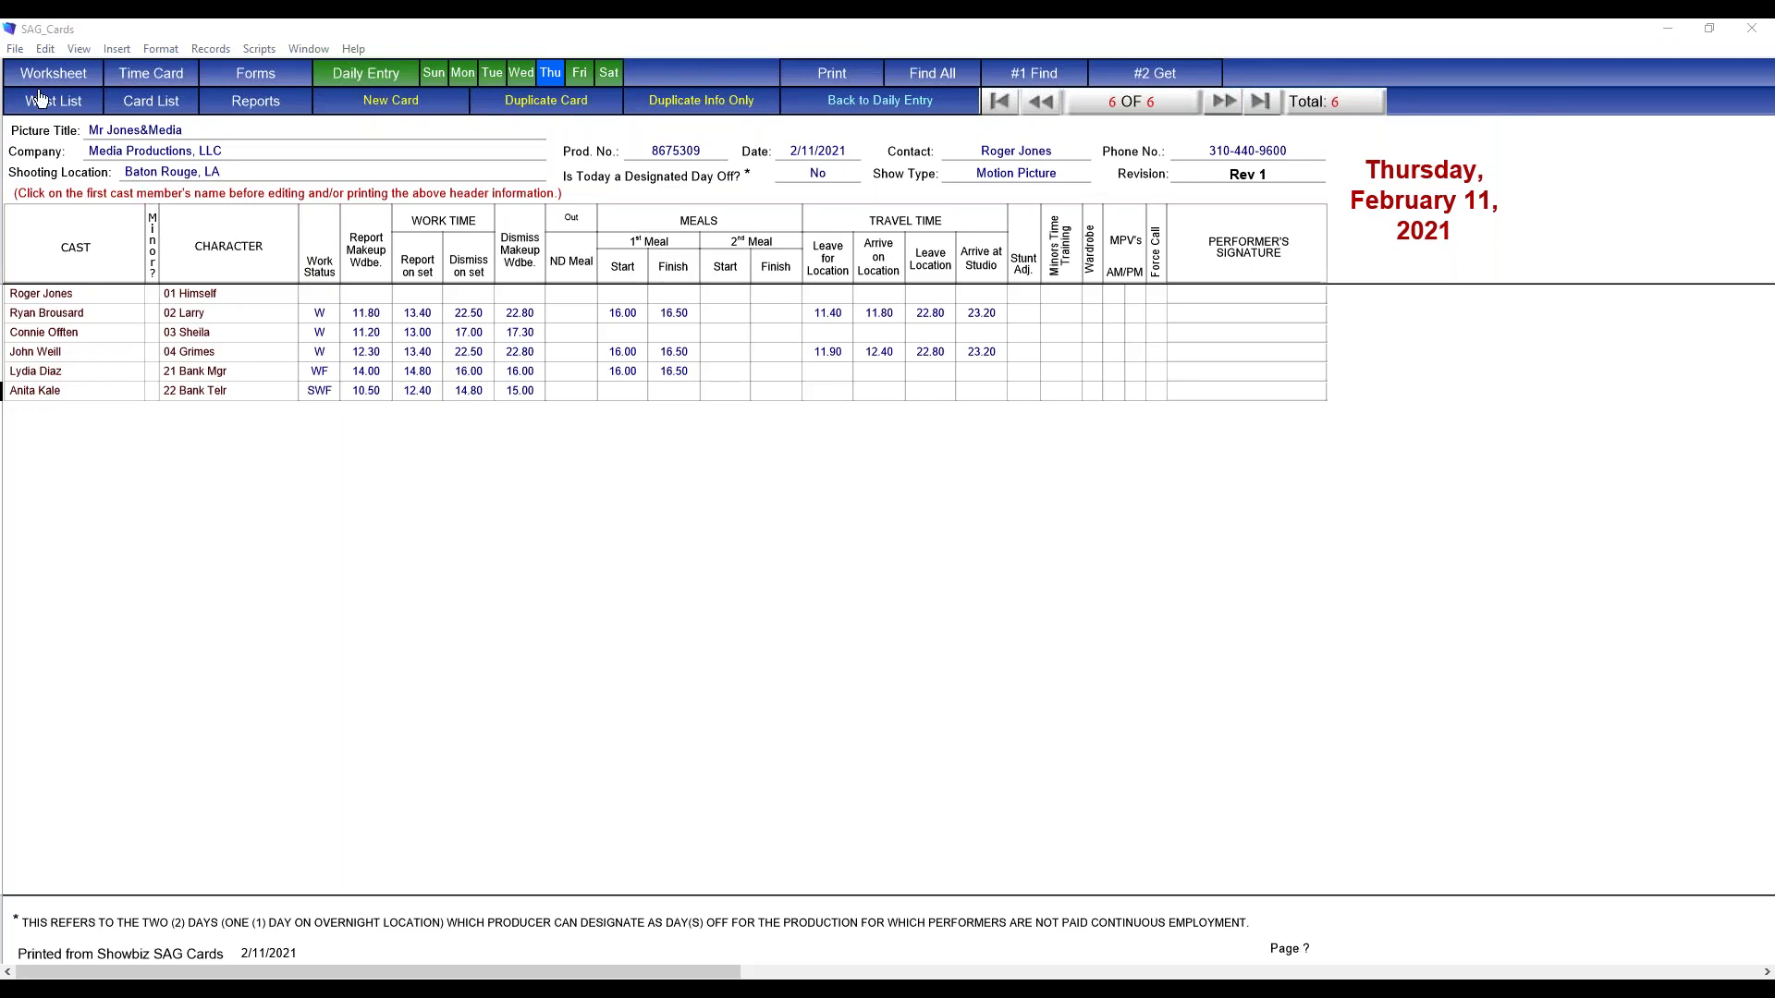
Step: Review the military times cheat sheet among the reports, then return to the worksheet
left_click(260, 102)
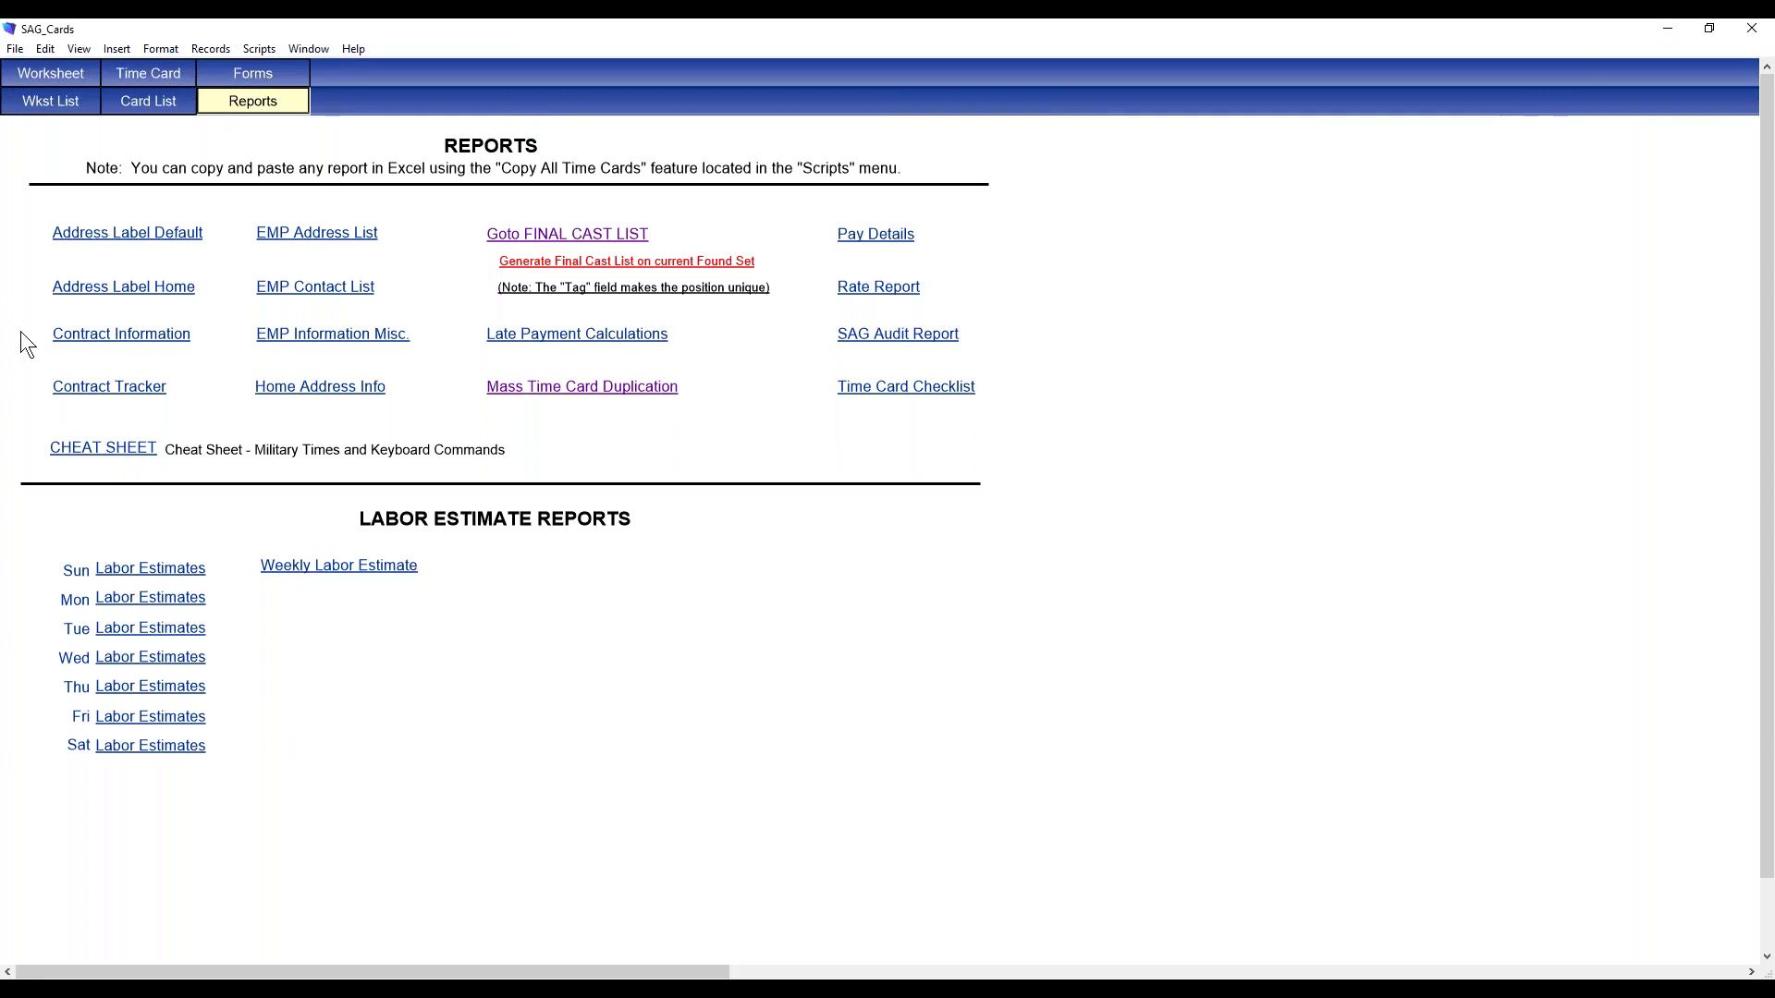
left_click(112, 450)
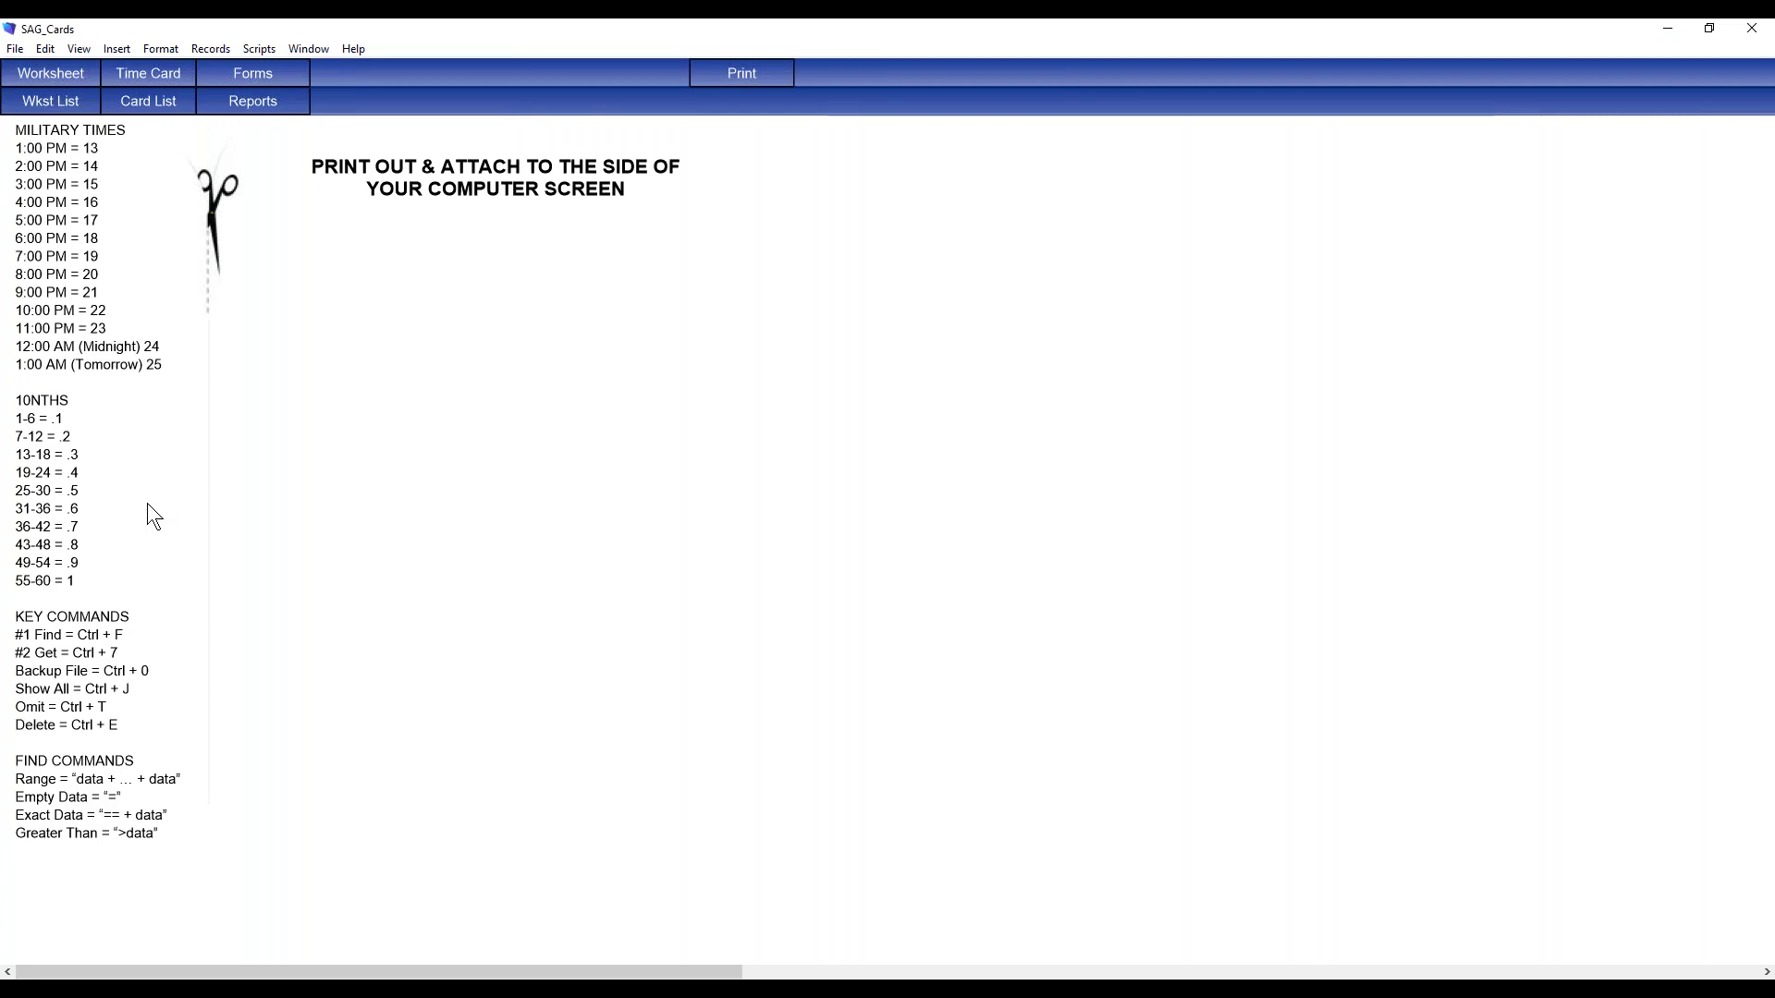
left_click(82, 79)
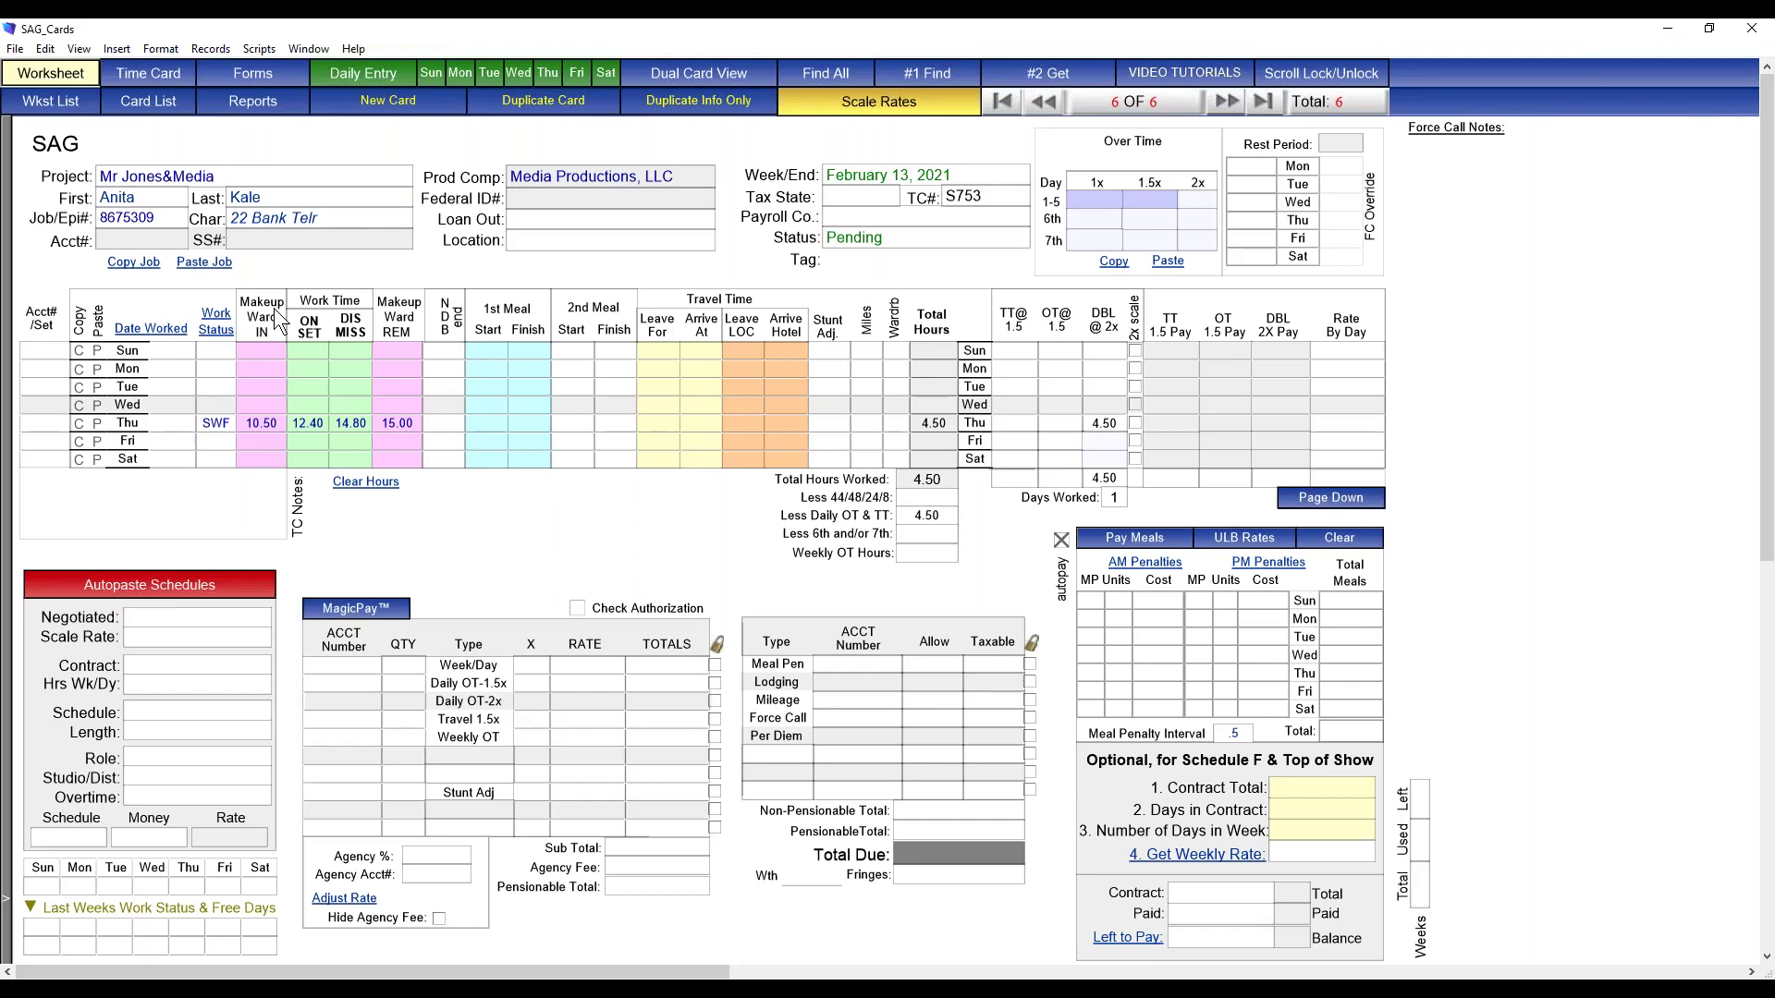
Step: View Thursday's Exhibit G, then return to Thursday's daily entry and sort the cast by character
left_click(557, 78)
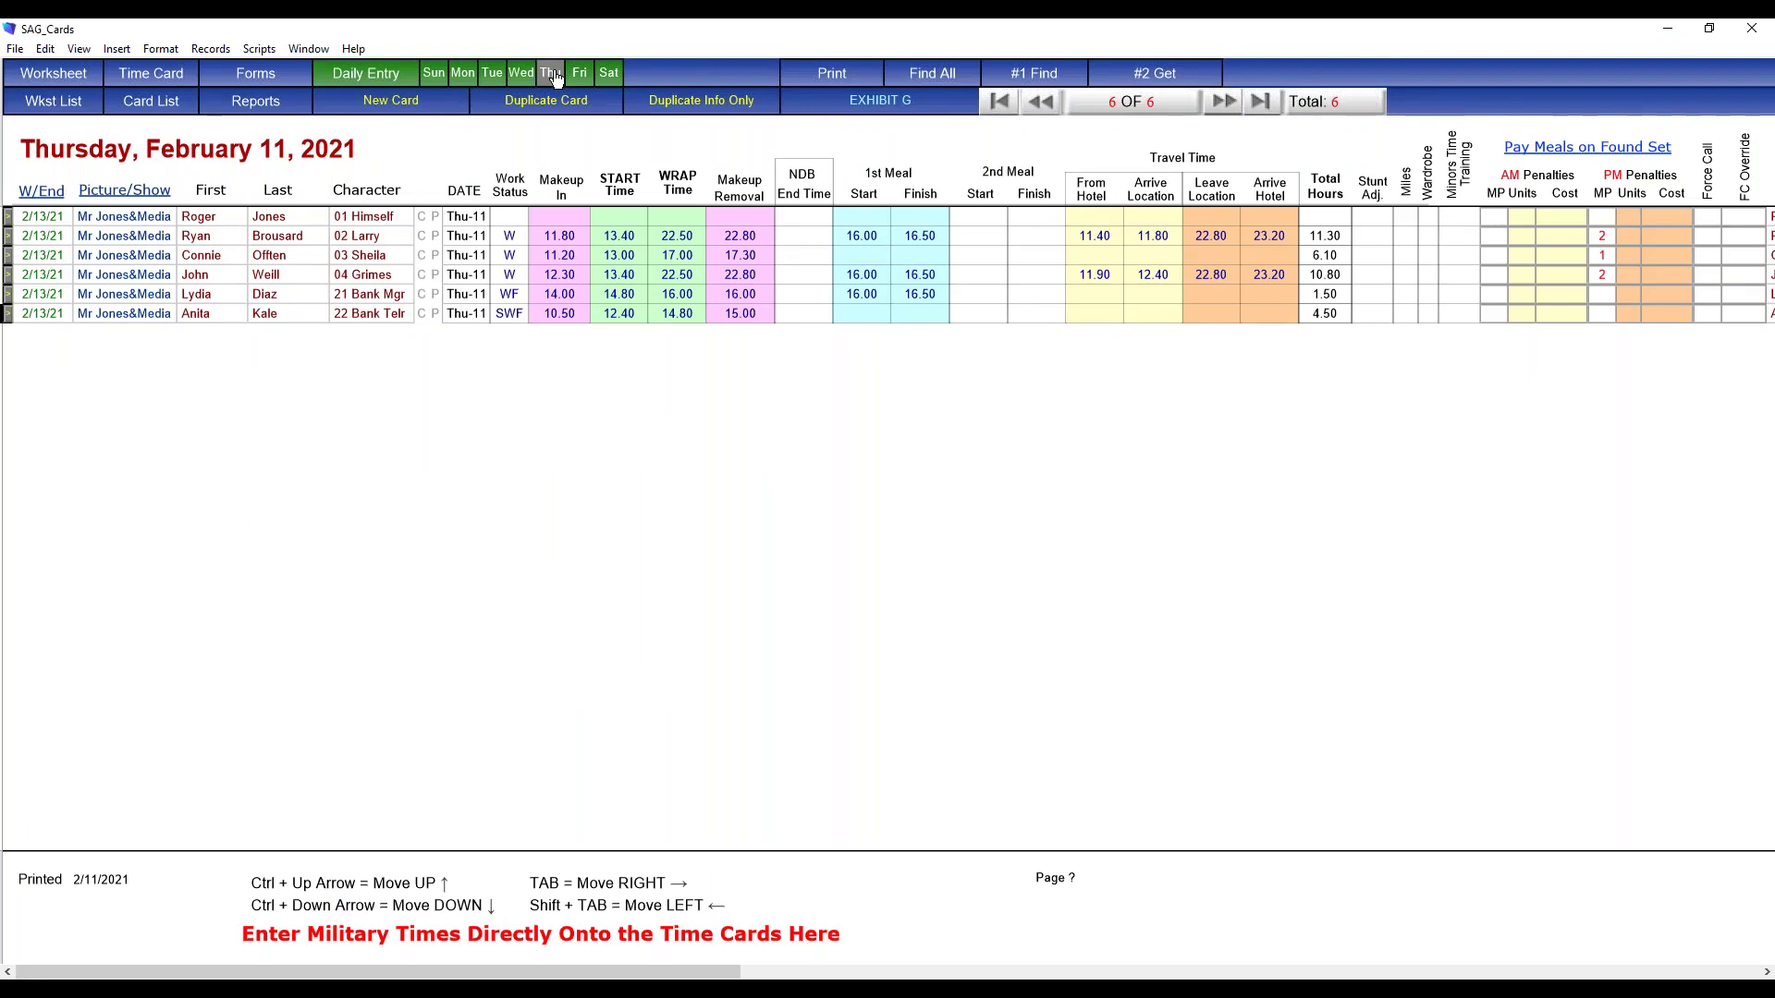
left_click(874, 103)
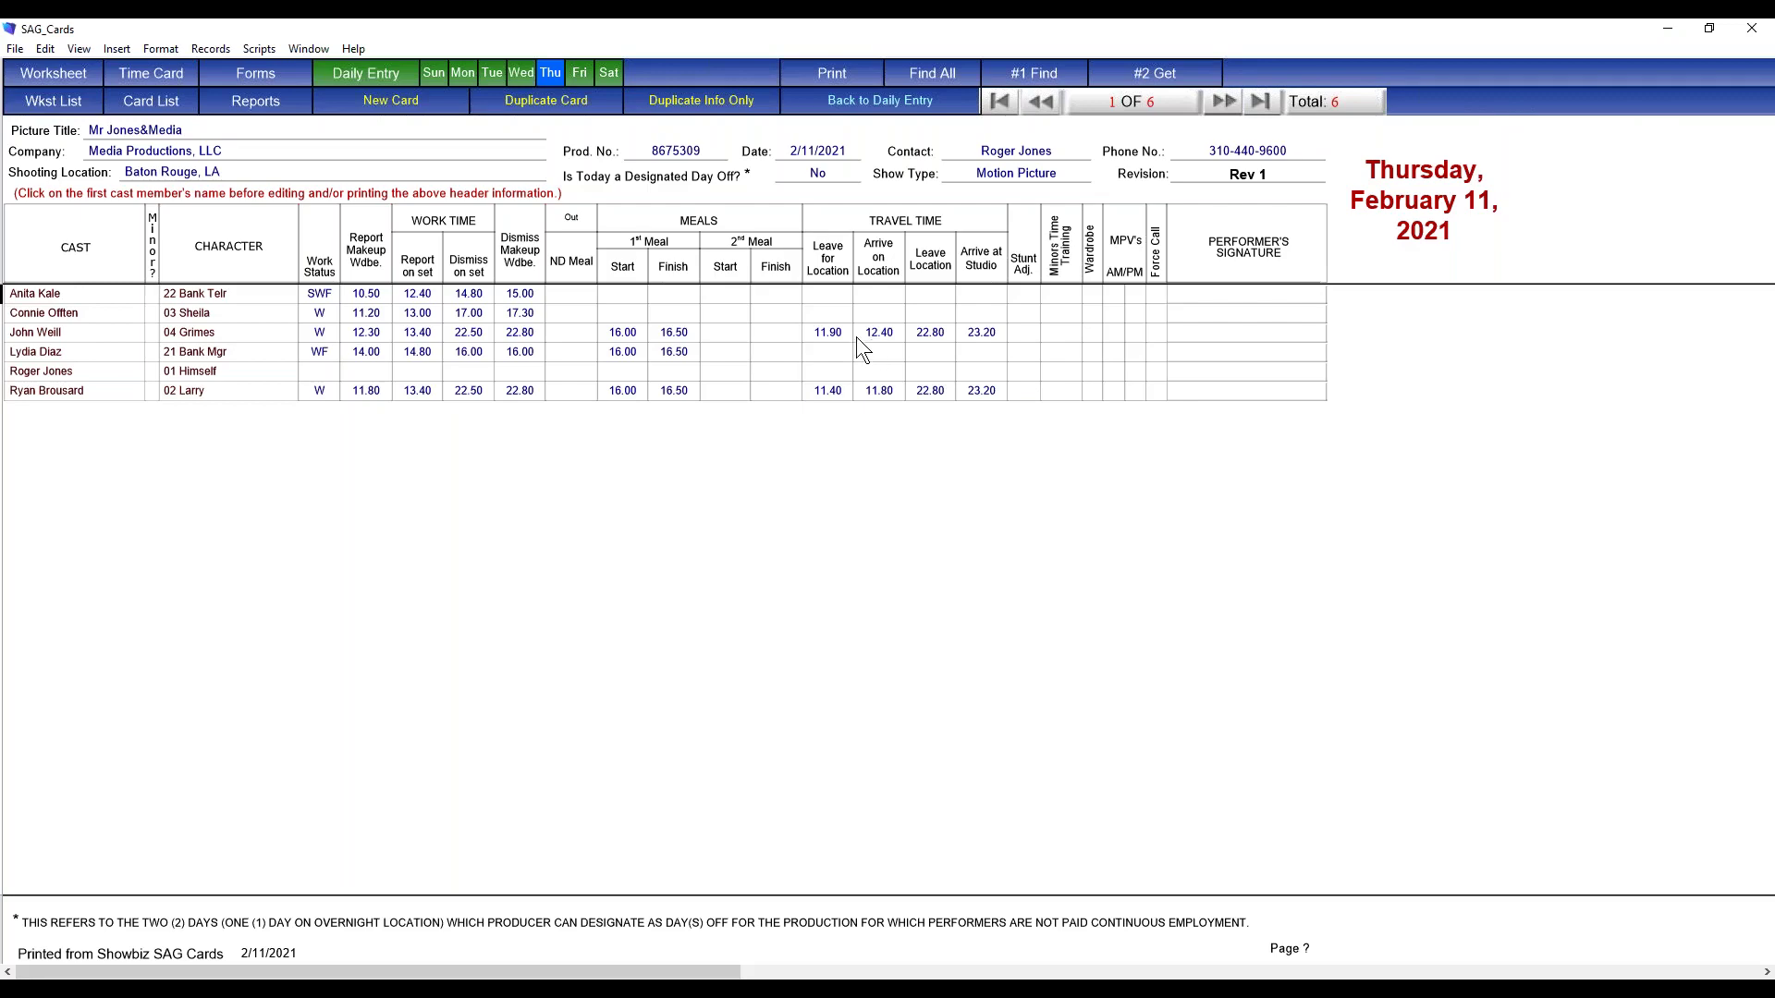
left_click(559, 81)
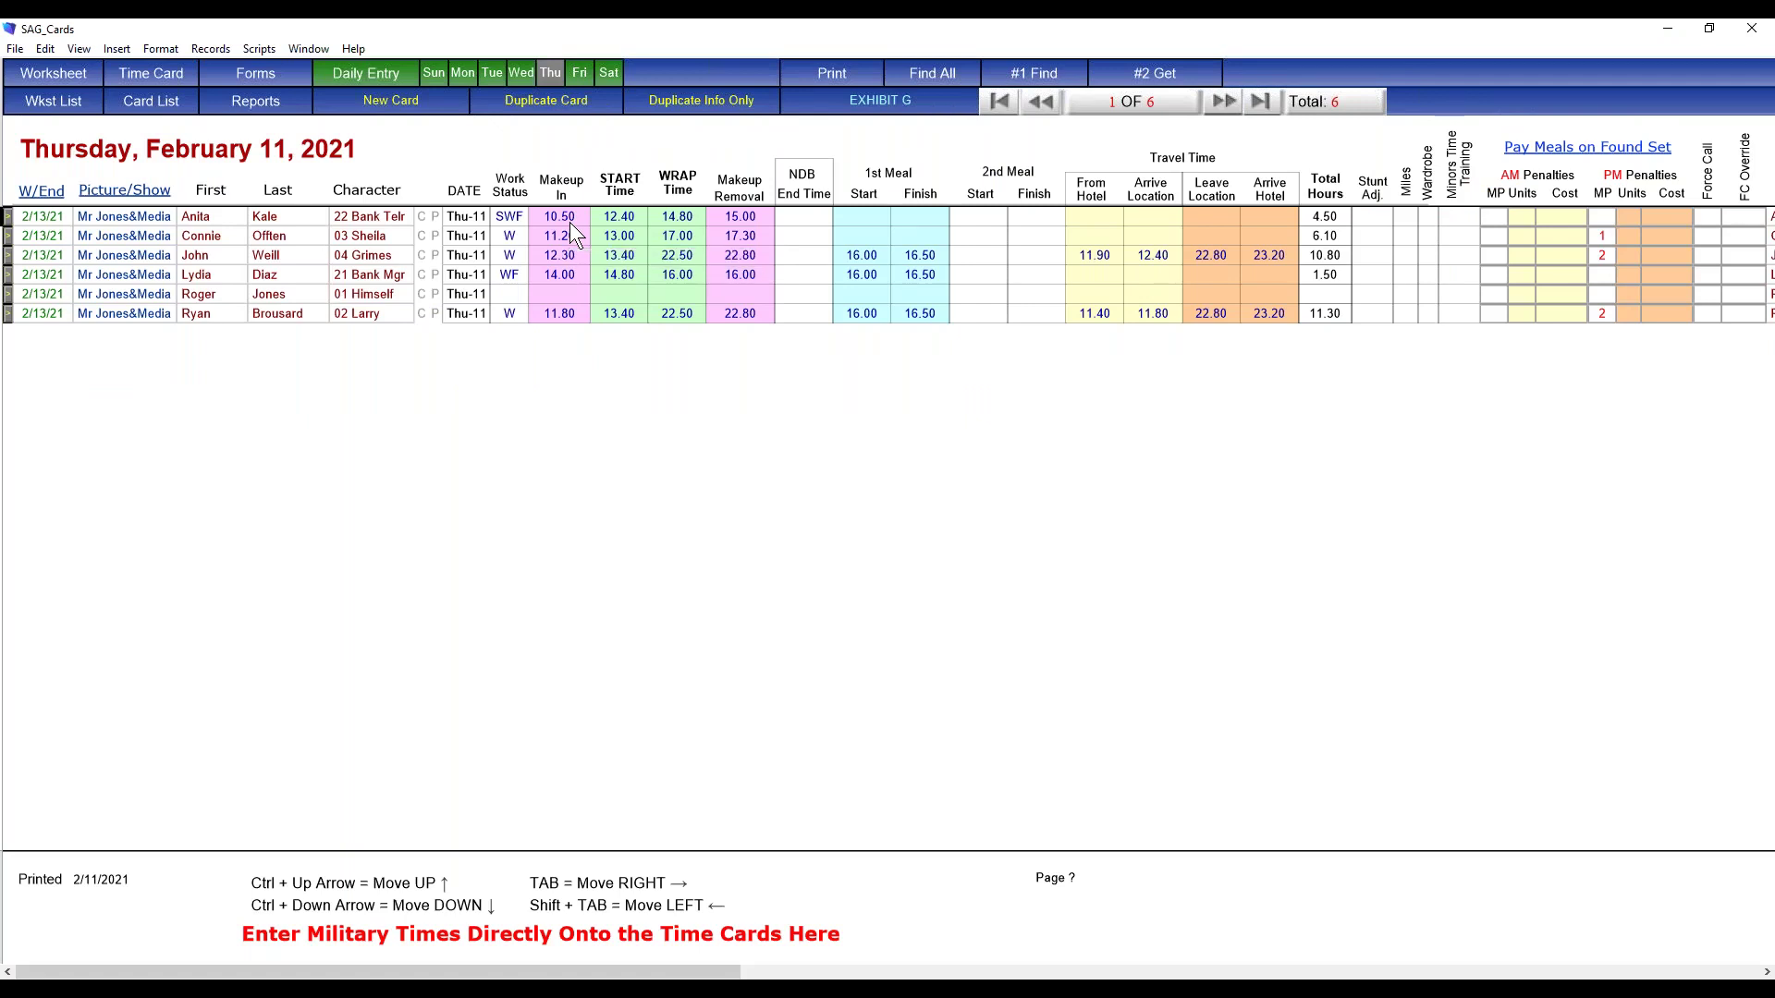
left_click(356, 196)
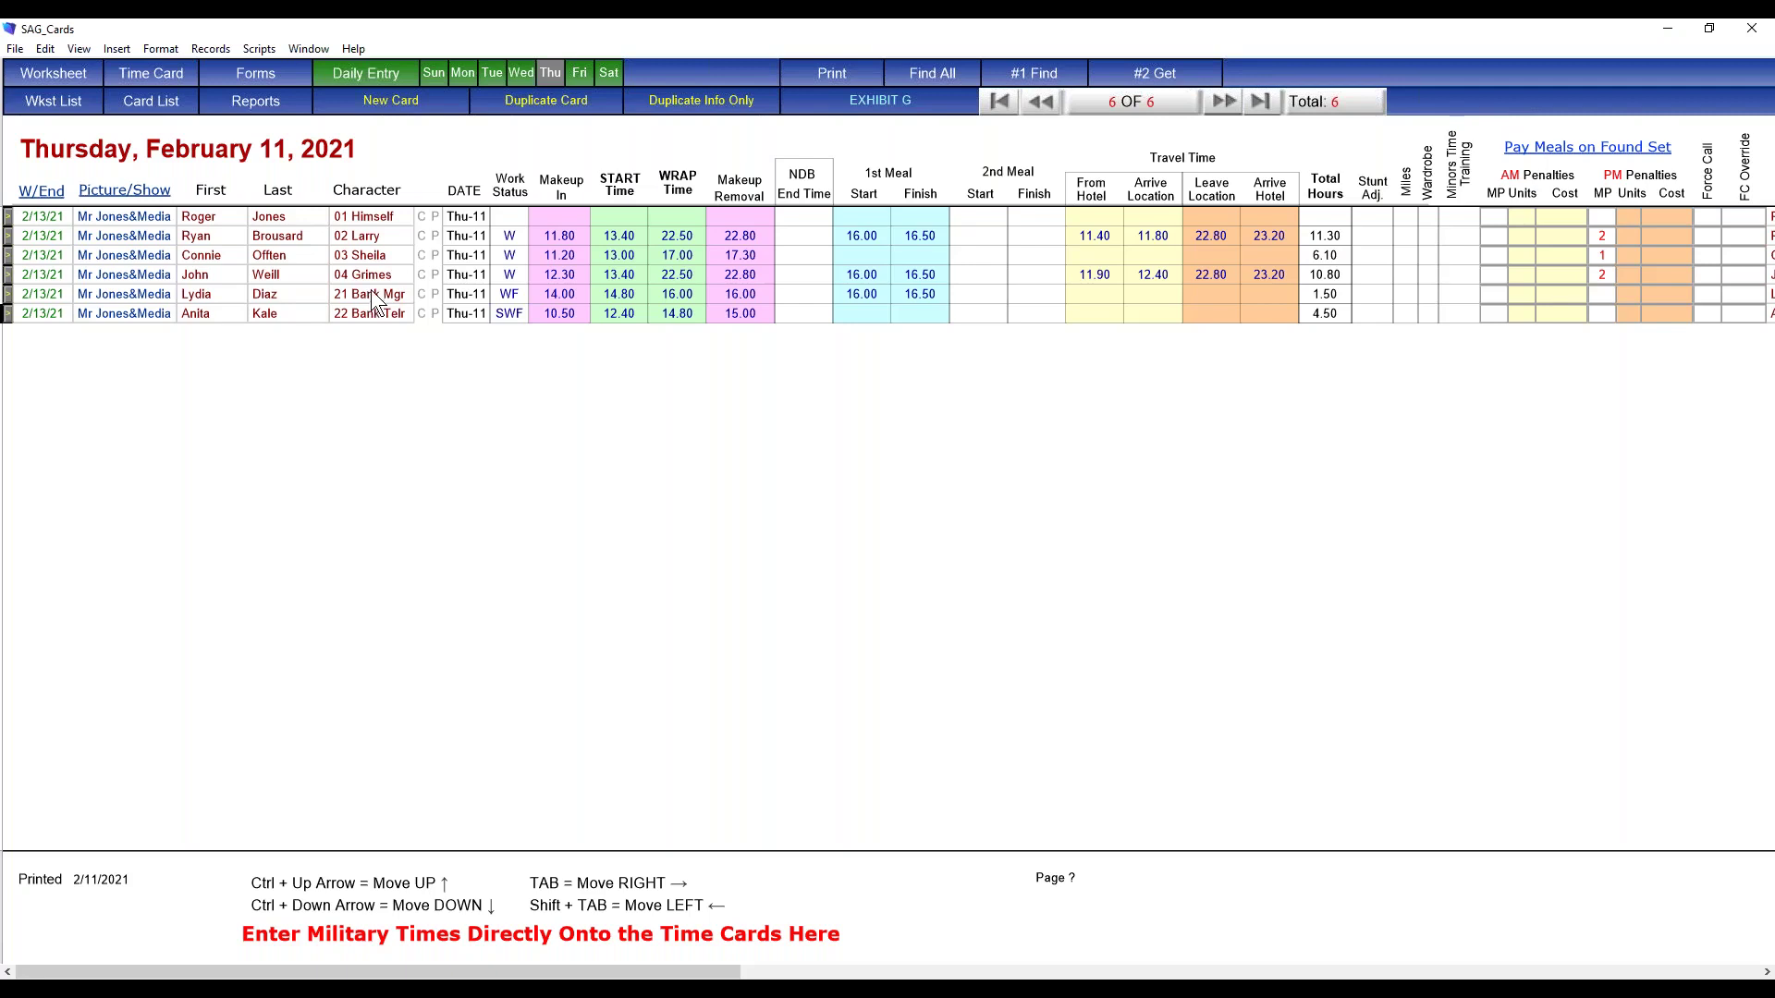
Step: Enter Thursday's times for 01 Himself: Makeup In 10.4, Start 11.5, Wrap 22.5 and Makeup Removal 22.8
left_click(557, 218)
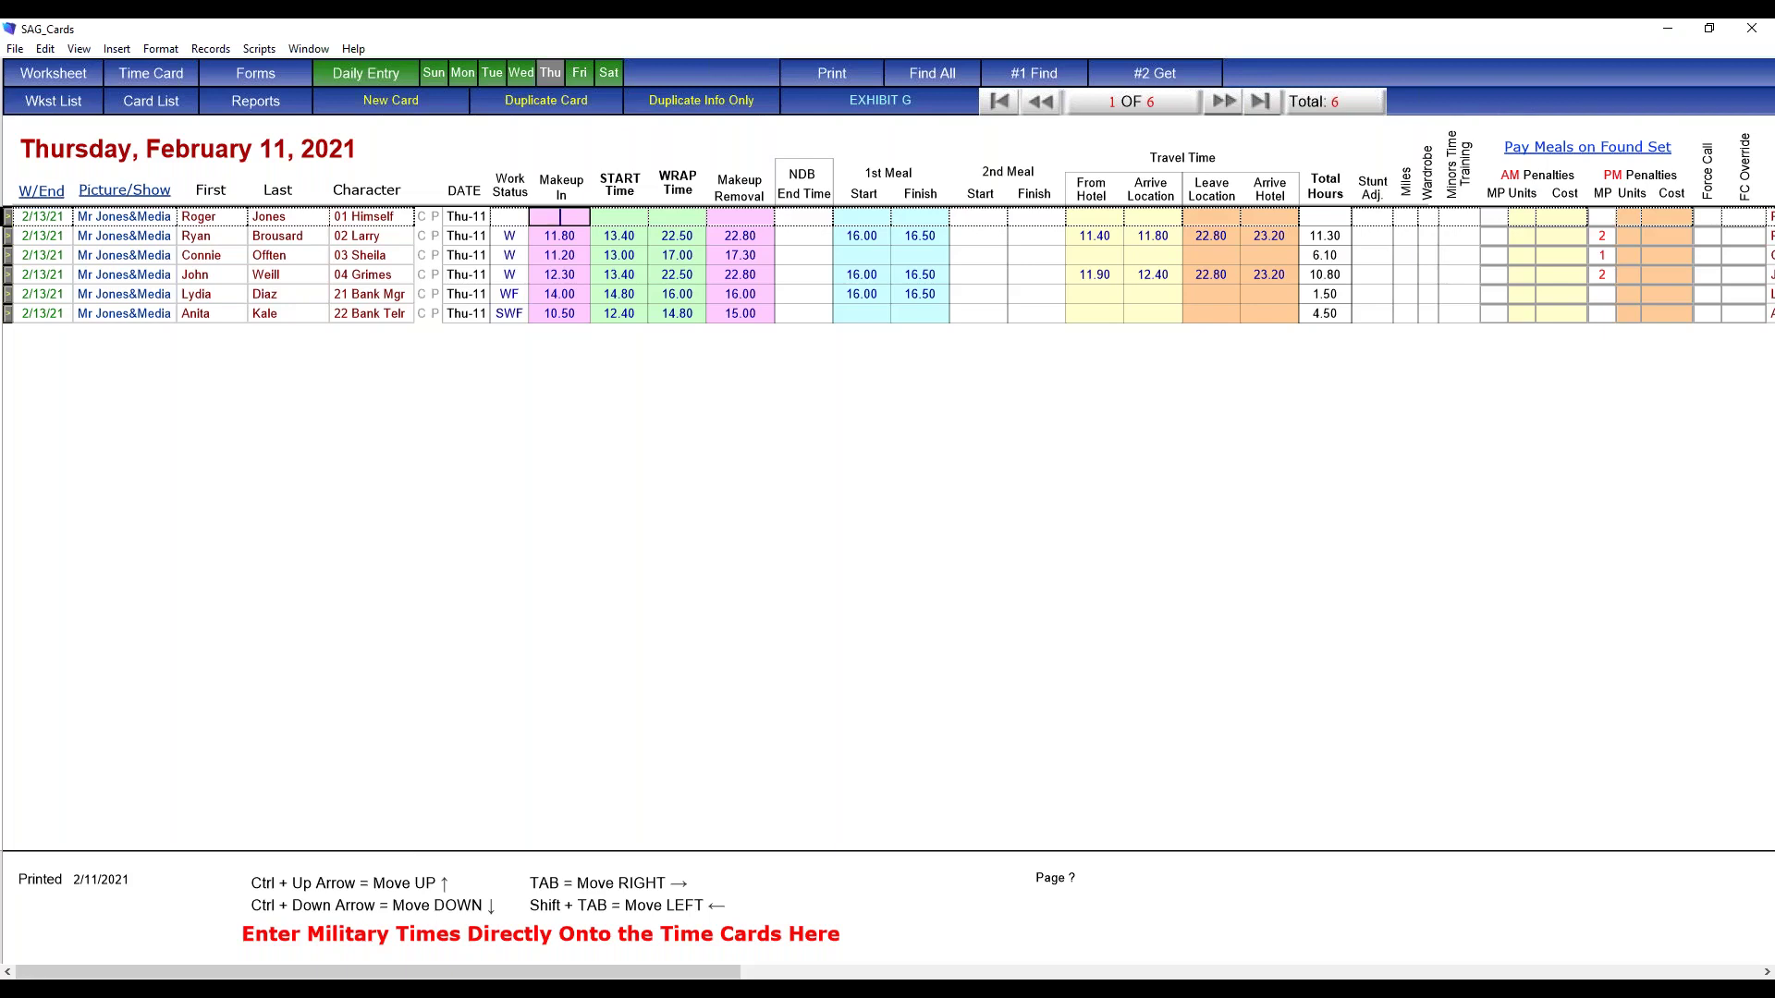
type("10.4")
key("Tab")
type("11.5")
key("Tab")
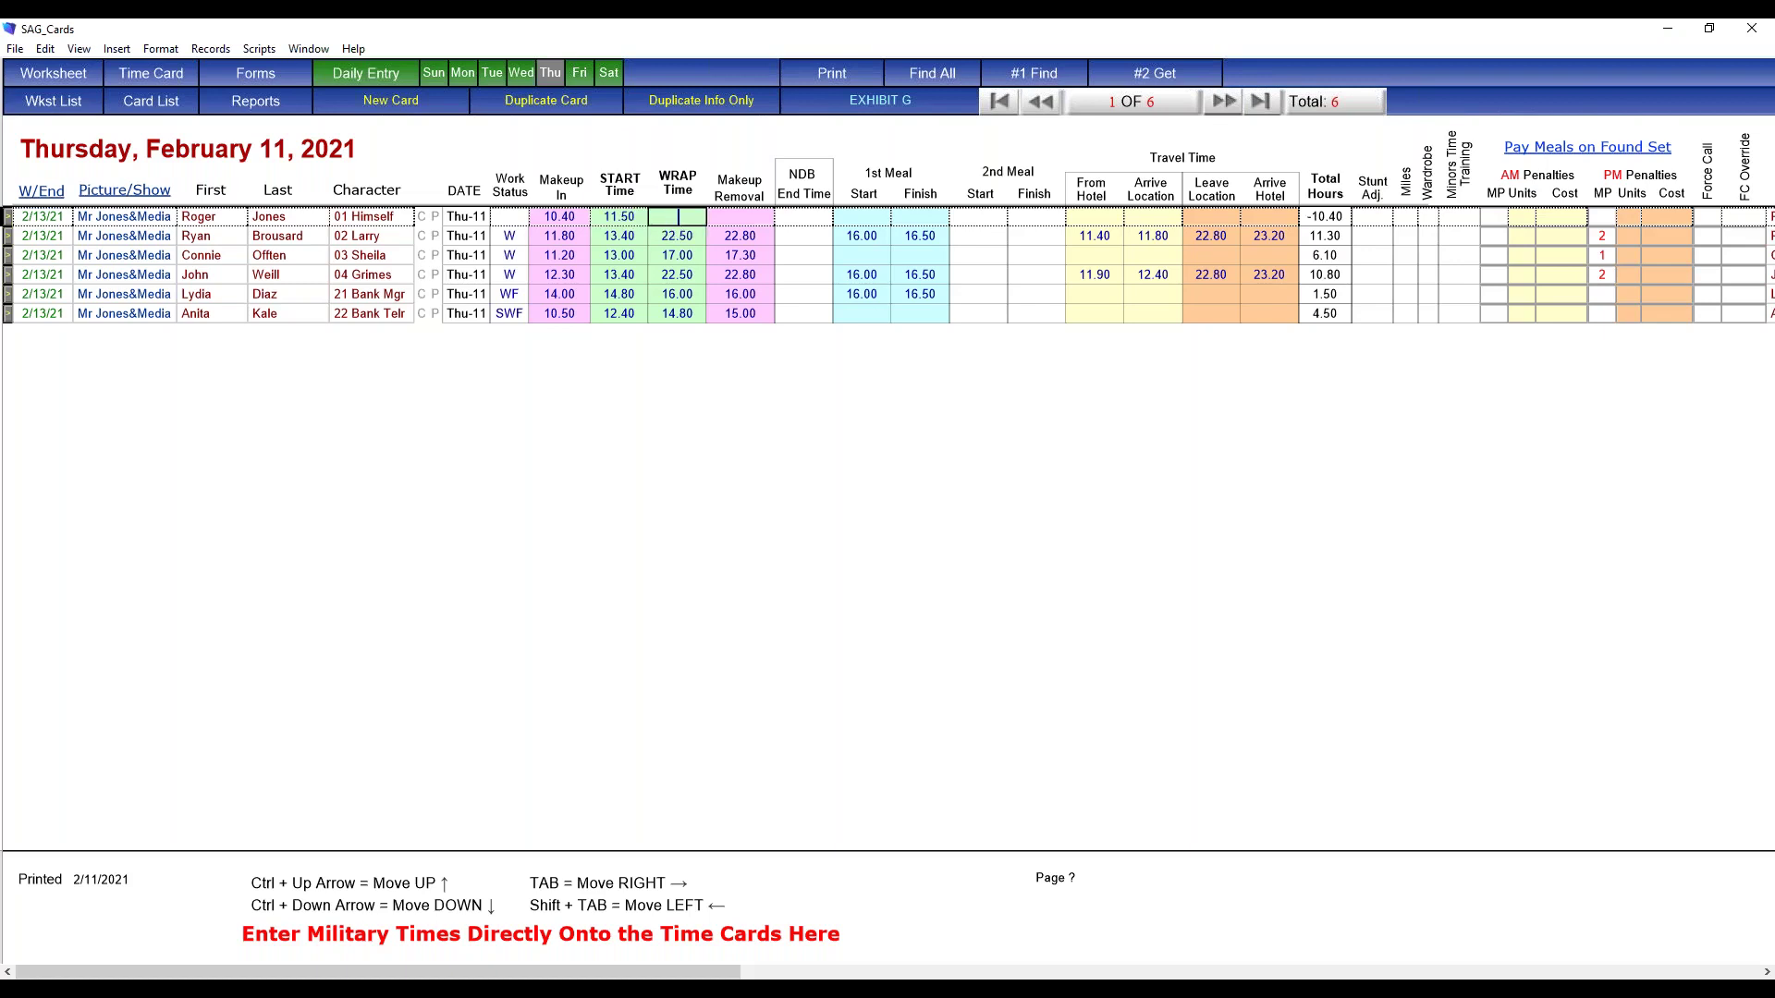
type("22.5")
key("Tab")
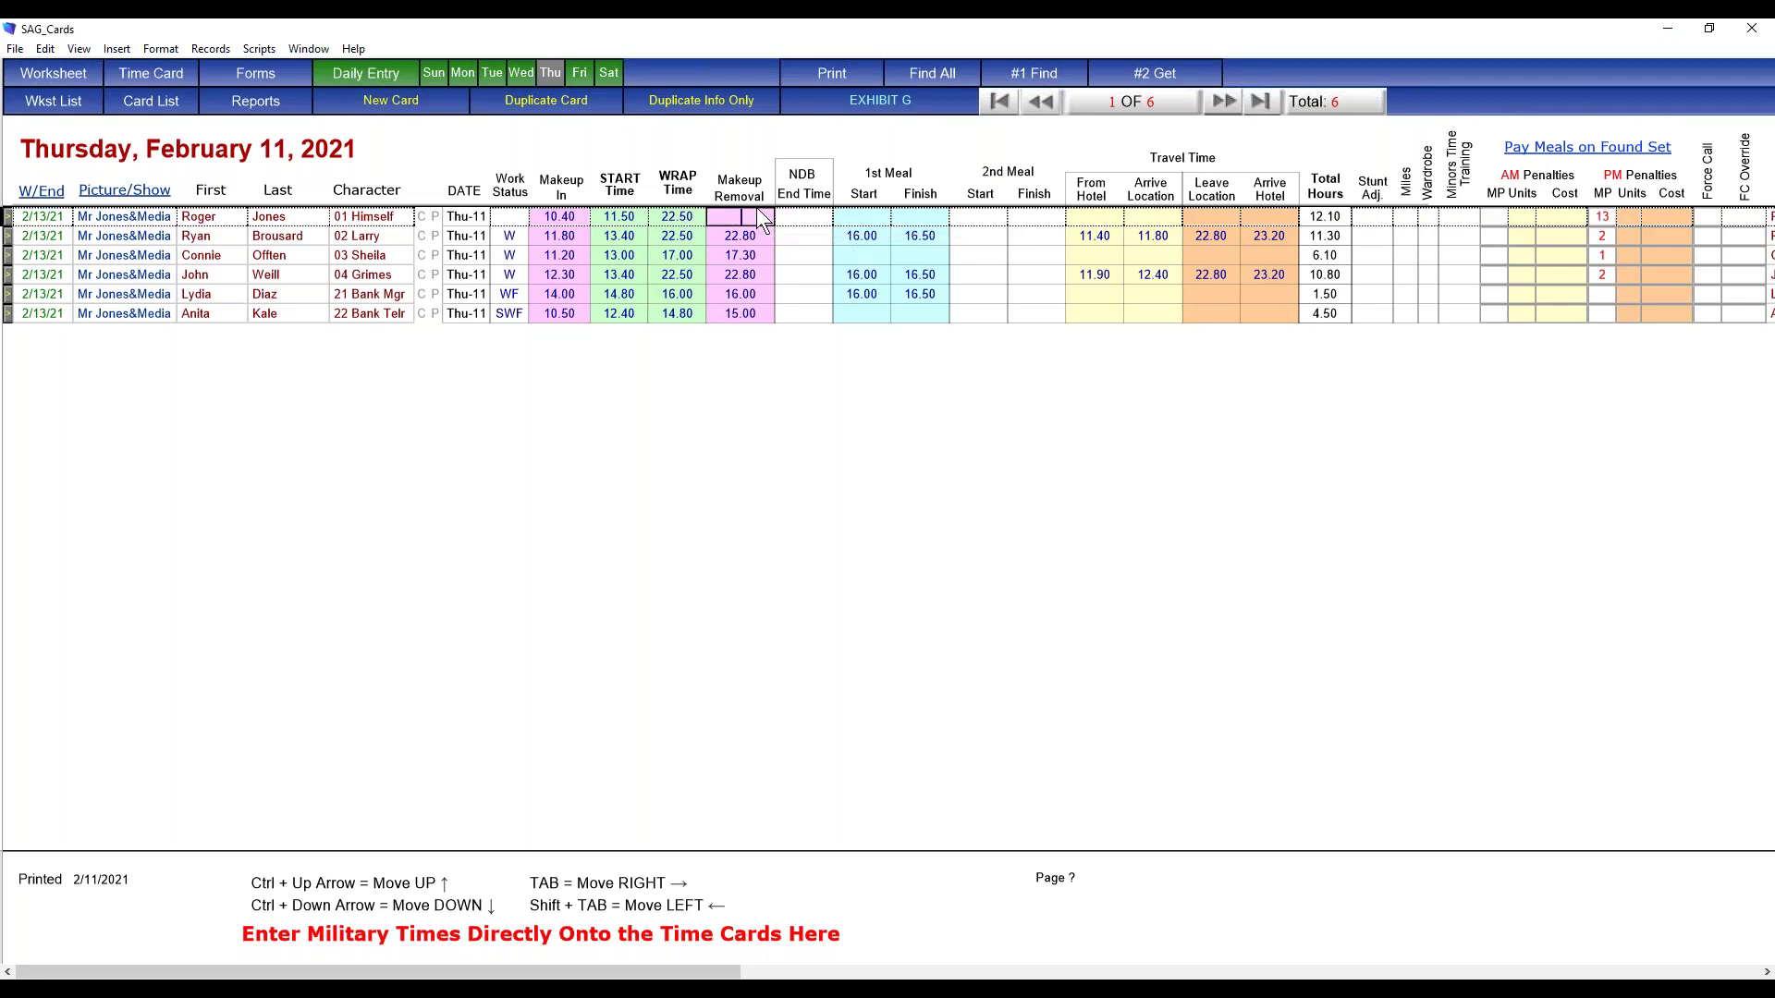
type("22.8")
Step: Enter the 1st Meal for 01 Himself on Thursday, starting at 16 and finishing at 16.5
left_click(852, 218)
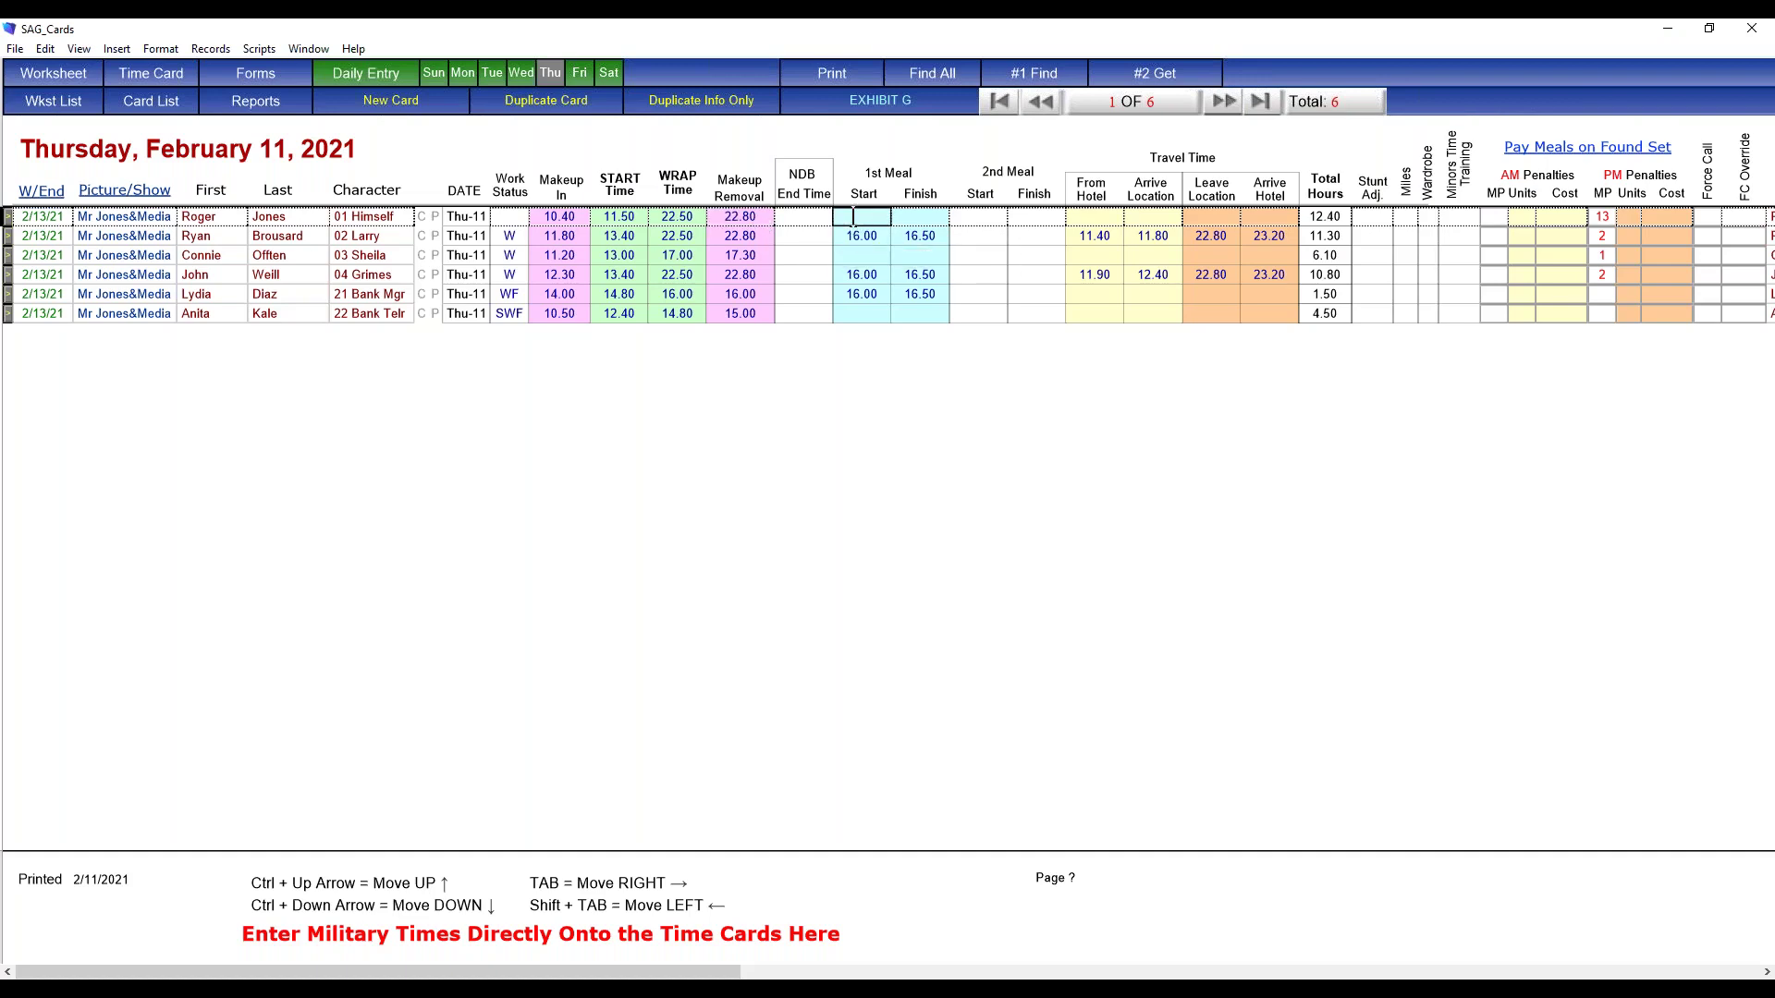
type("16")
left_click(919, 218)
type("165")
type("5")
left_click(1116, 372)
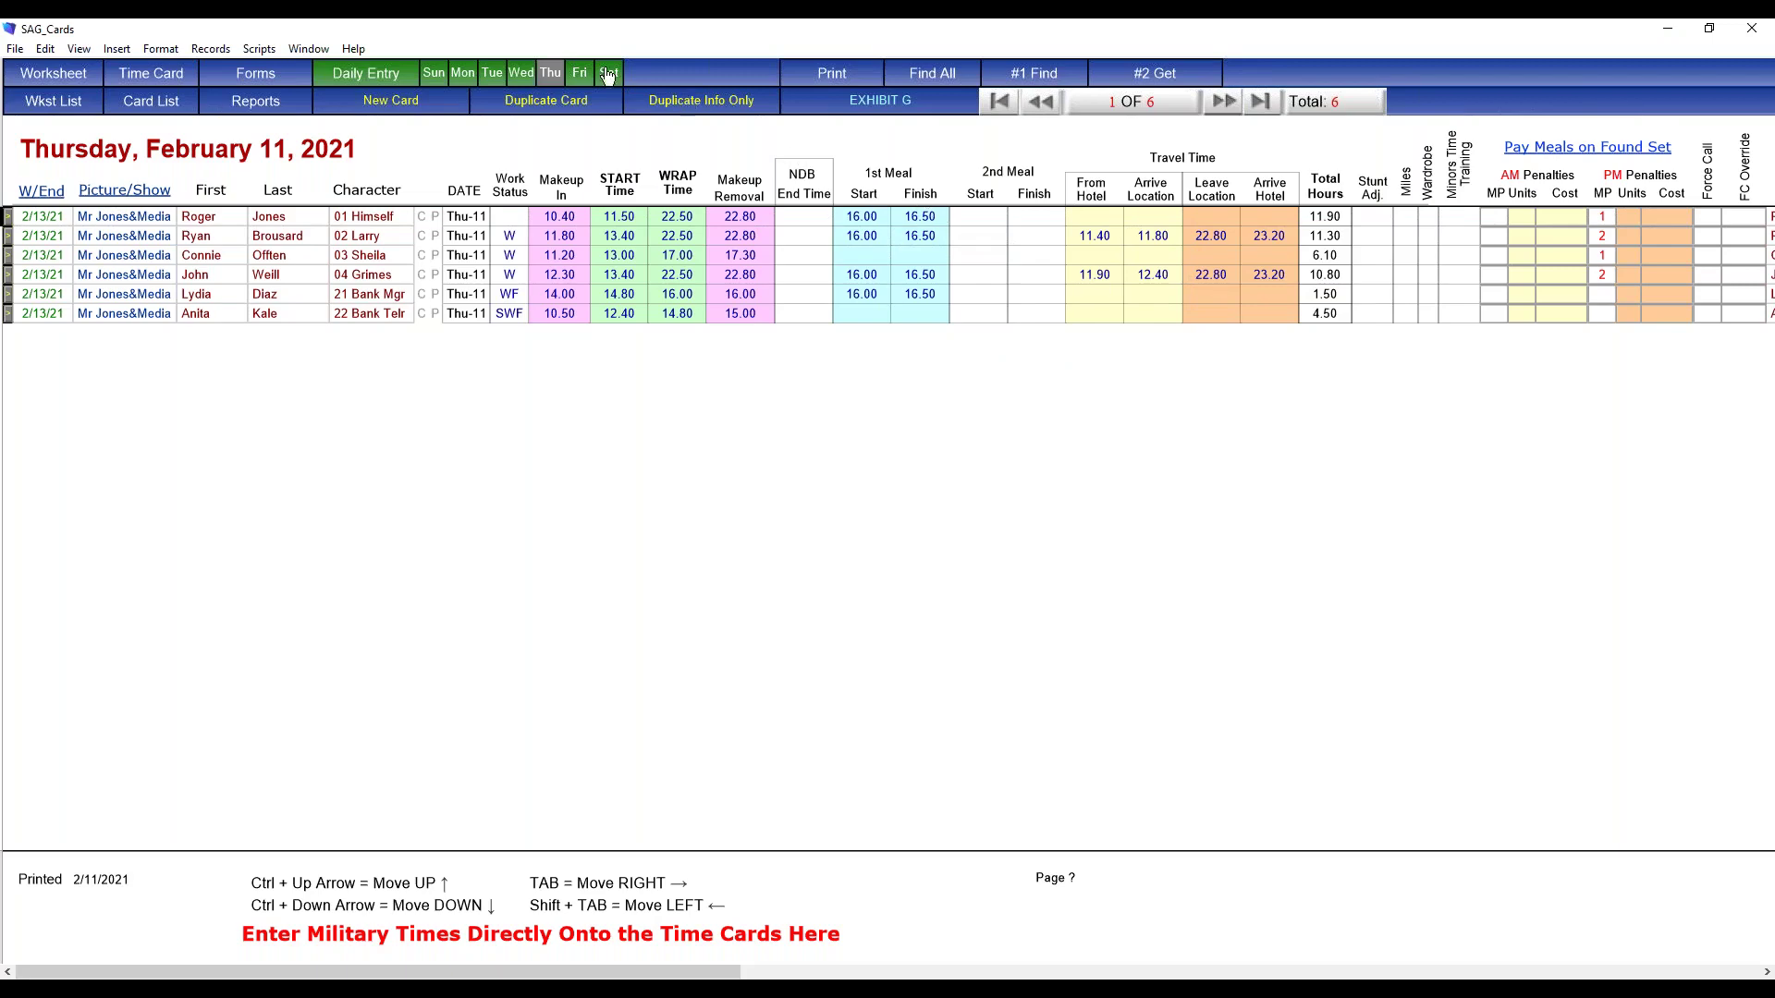
Step: In Thursday's Exhibit G, enter 22 Bank Telr's travel times: leave for location 9.9, arrive 10.4, leave location 22.8, arrive at studio 23.2
left_click(881, 101)
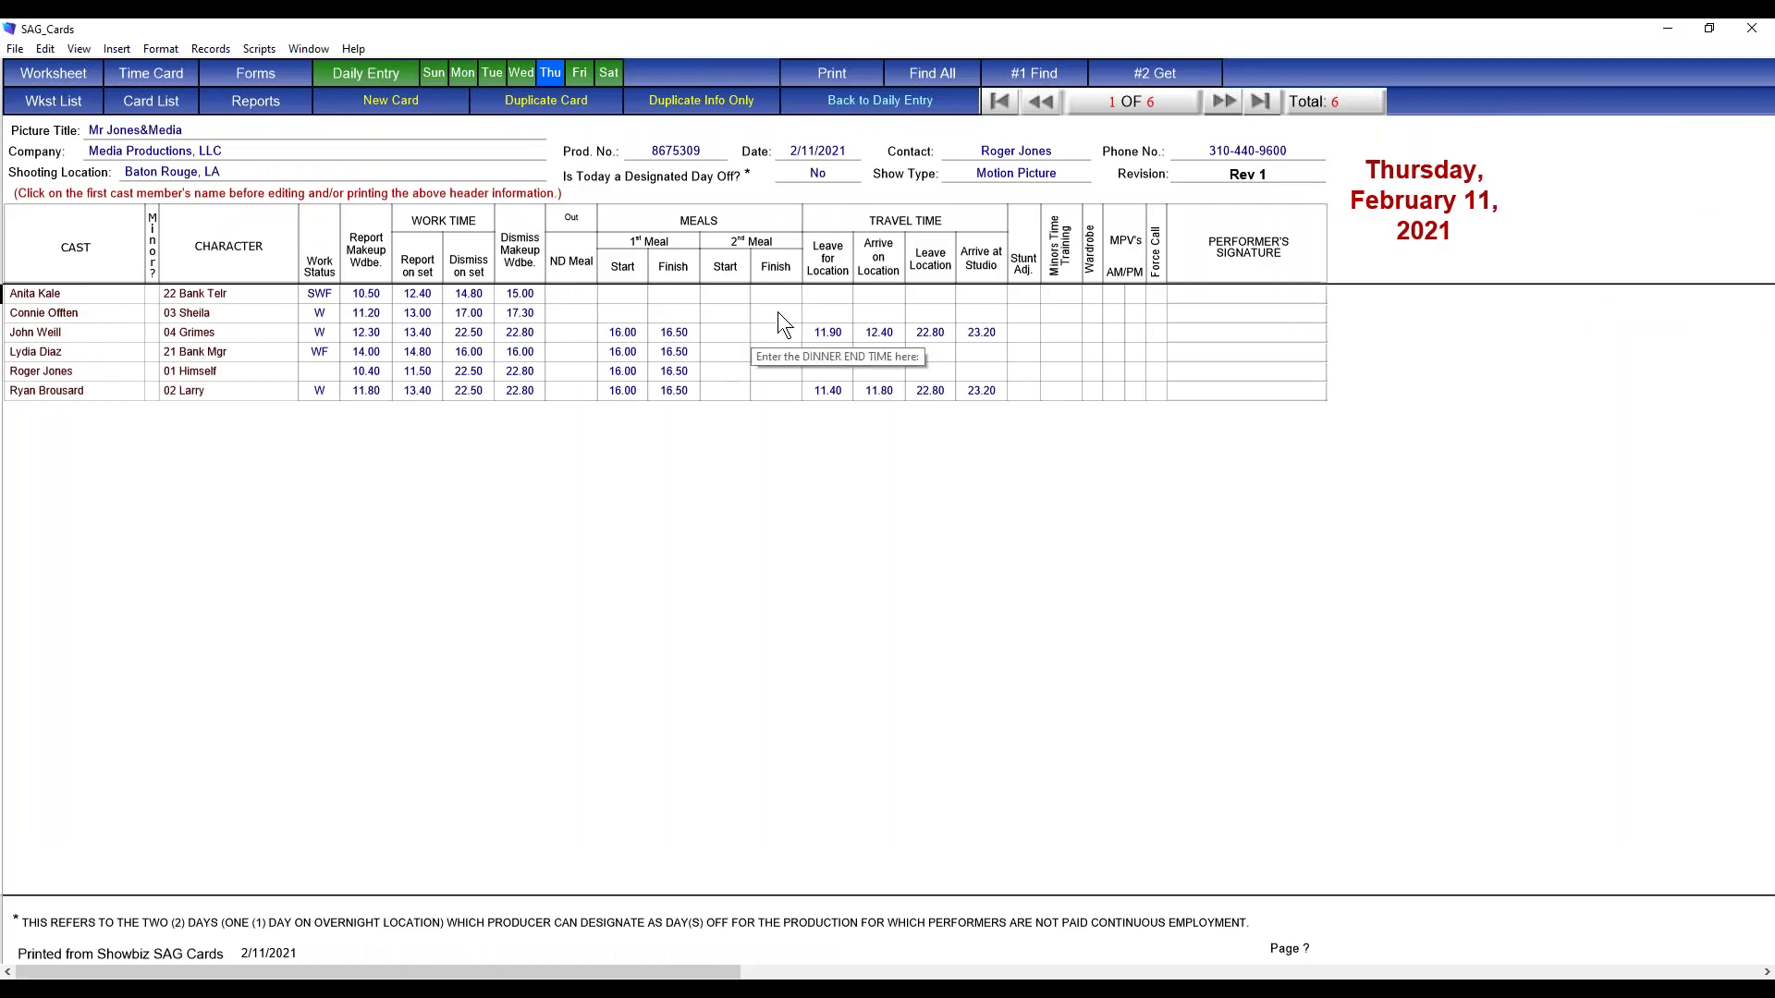
left_click(822, 294)
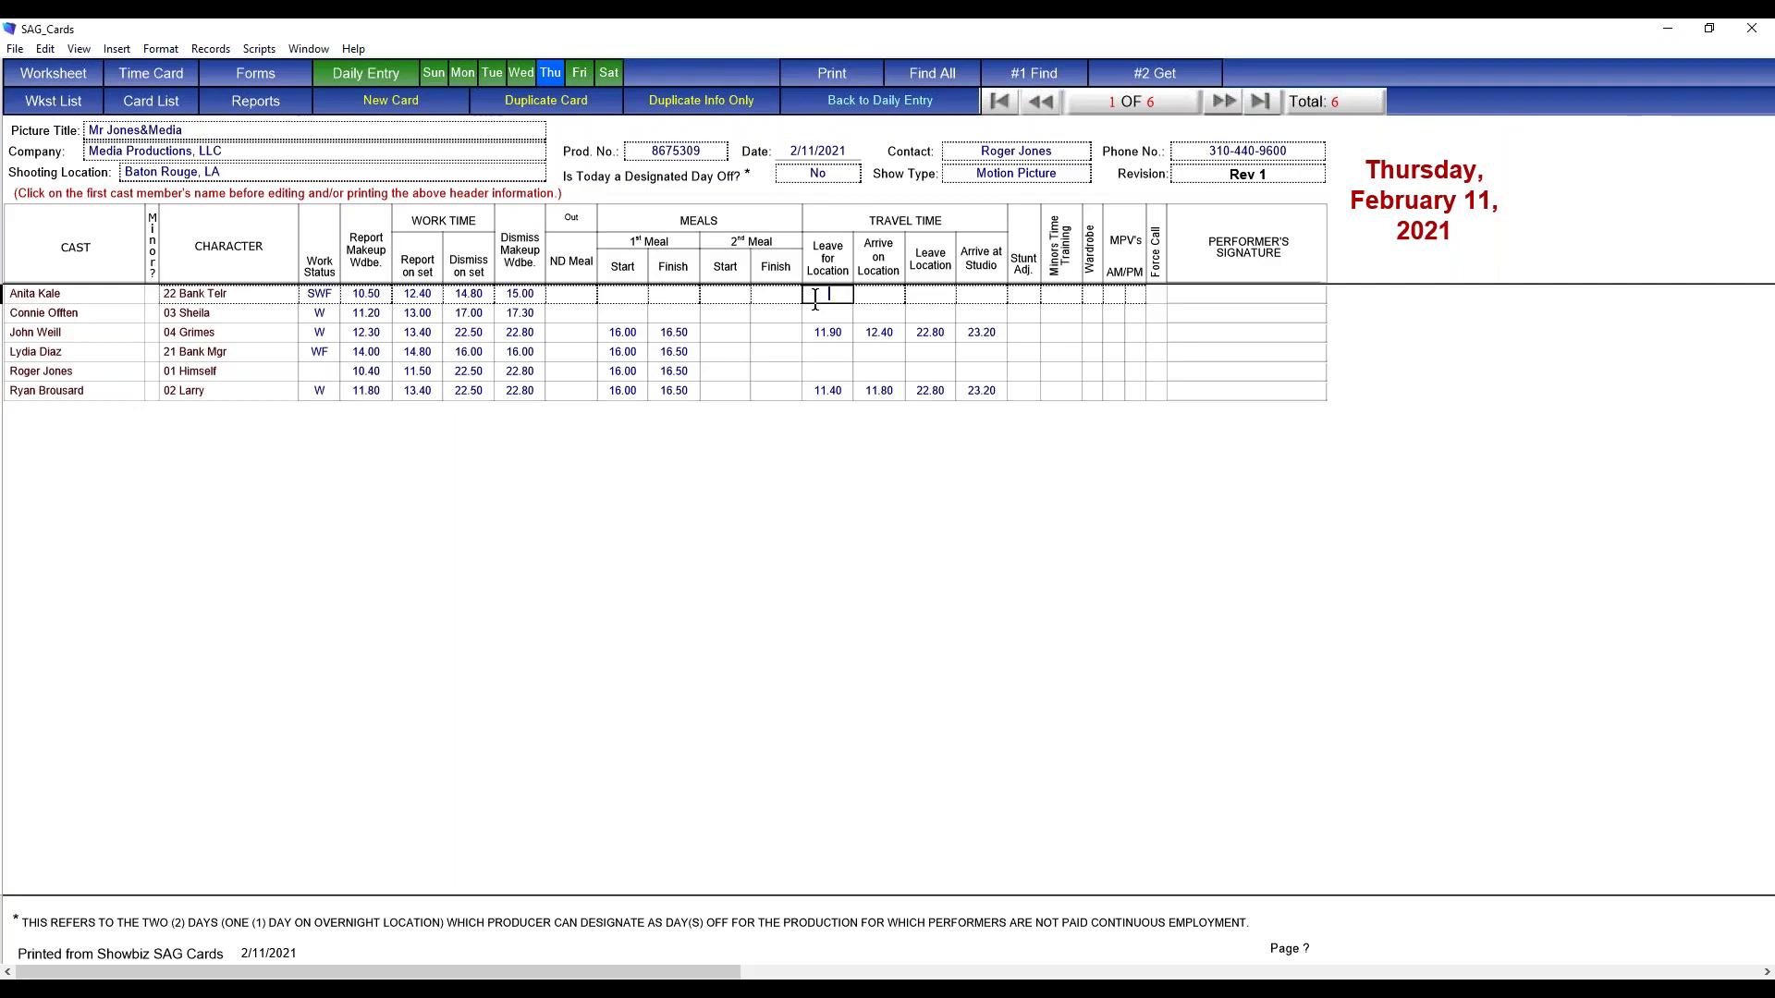
type("9.9")
left_click(892, 295)
type("10.4")
left_click(928, 296)
type("22.8")
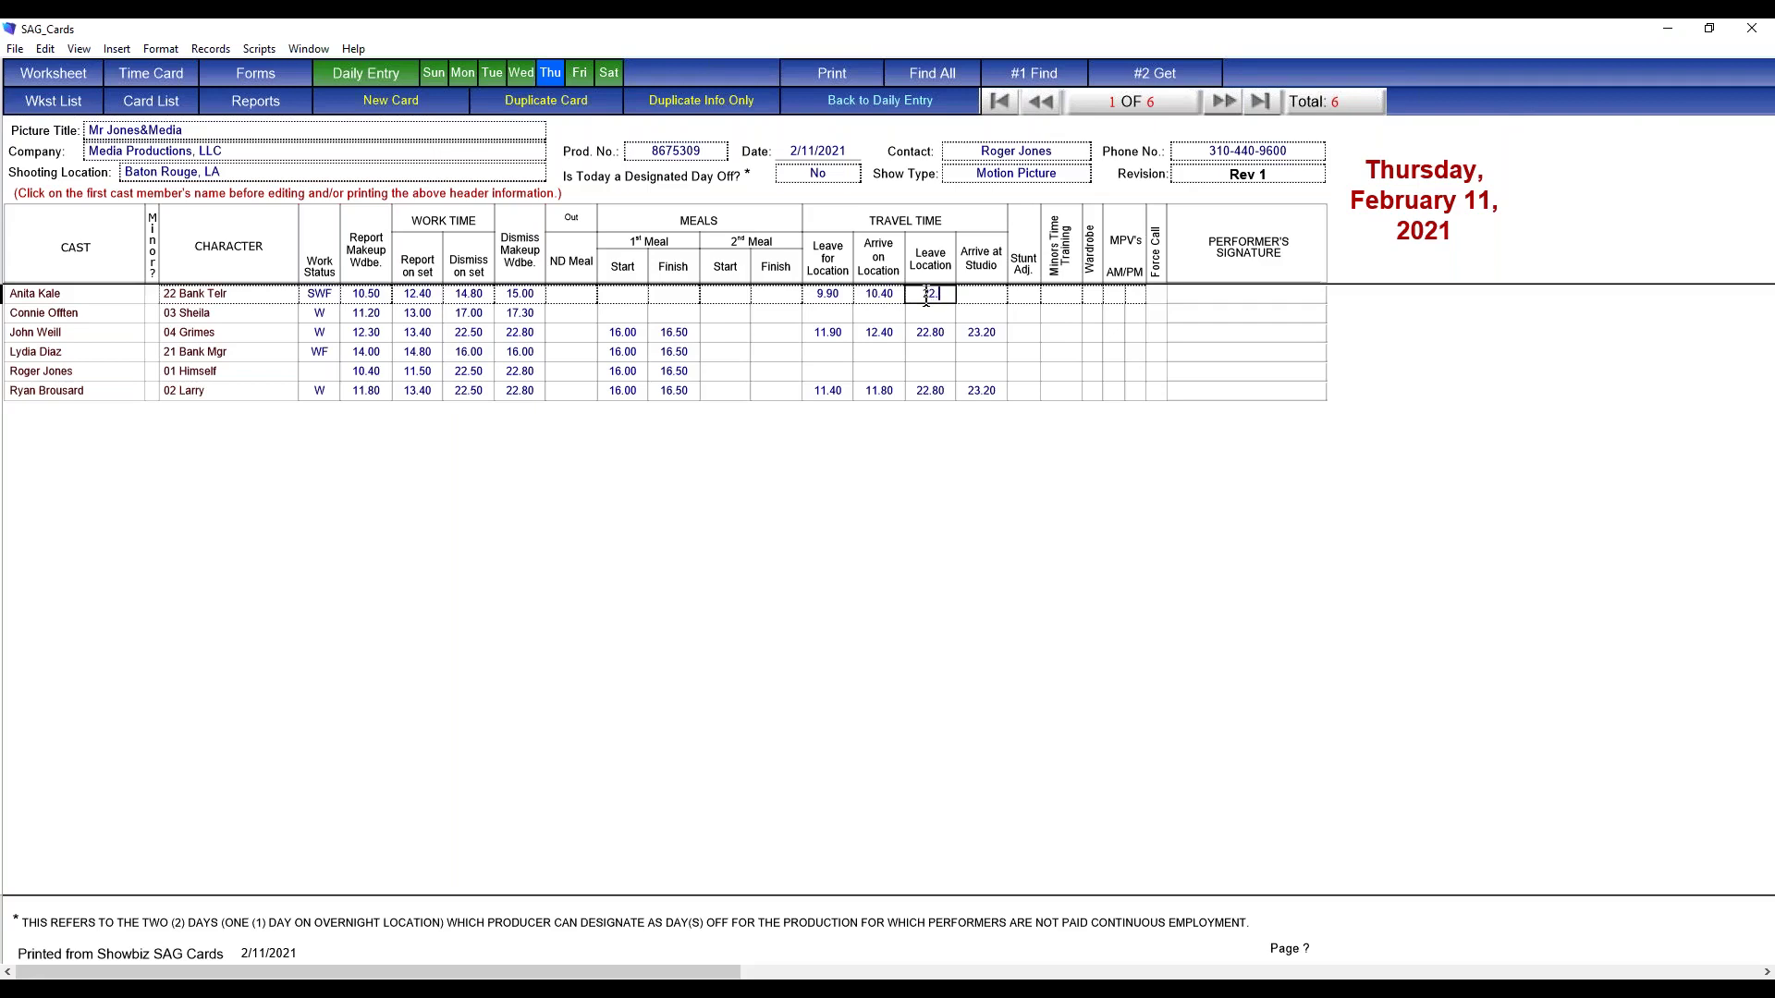
left_click(996, 296)
type("23.2")
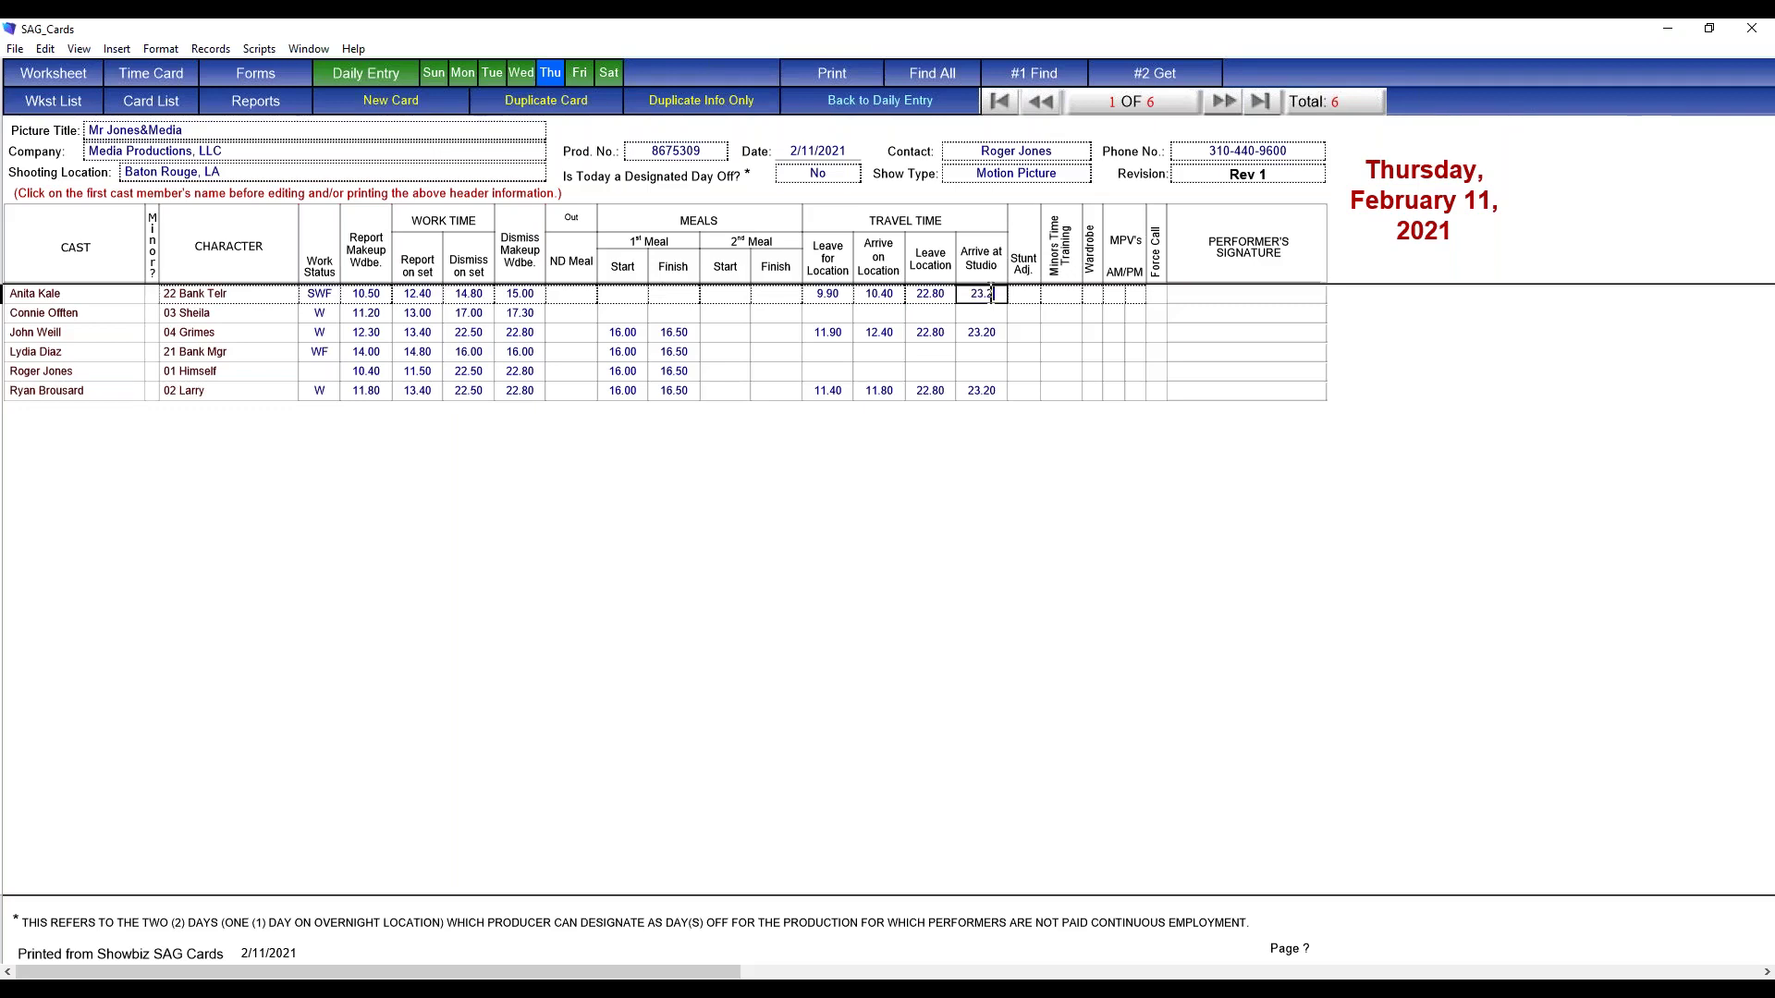
left_click(1158, 468)
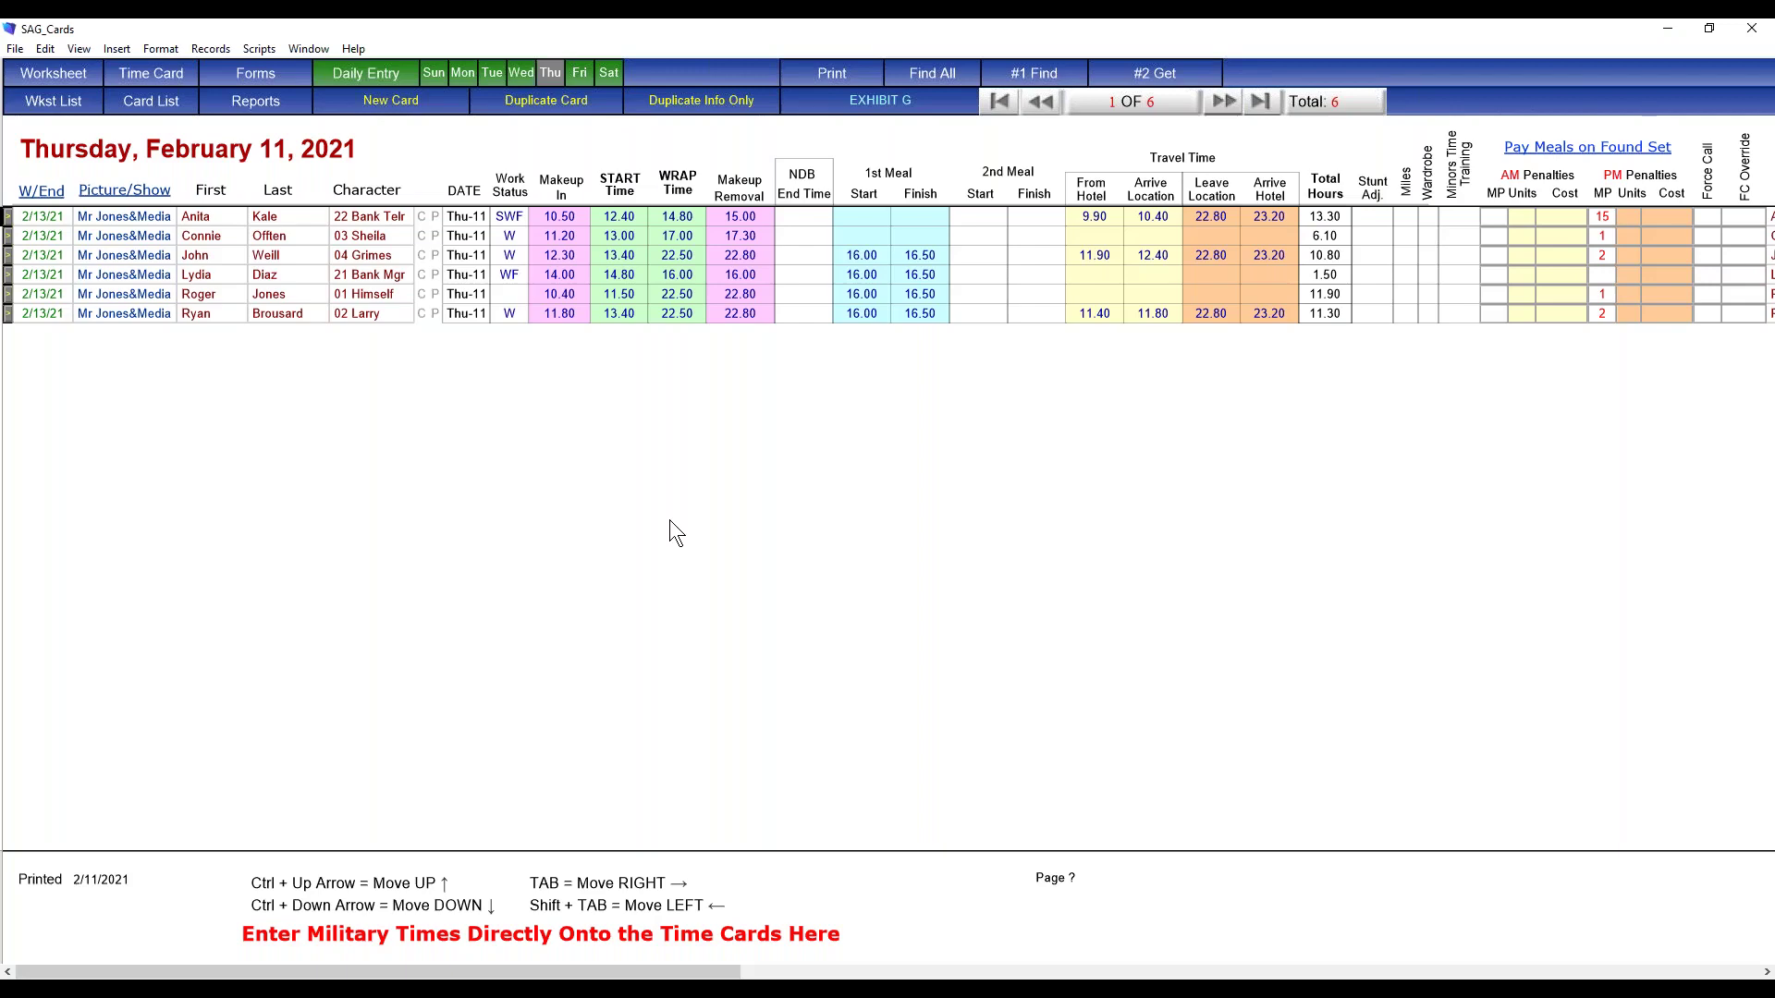
Step: Review Thursday's Exhibit G, then open the worksheet for 01 Himself from the worksheet list
left_click(864, 104)
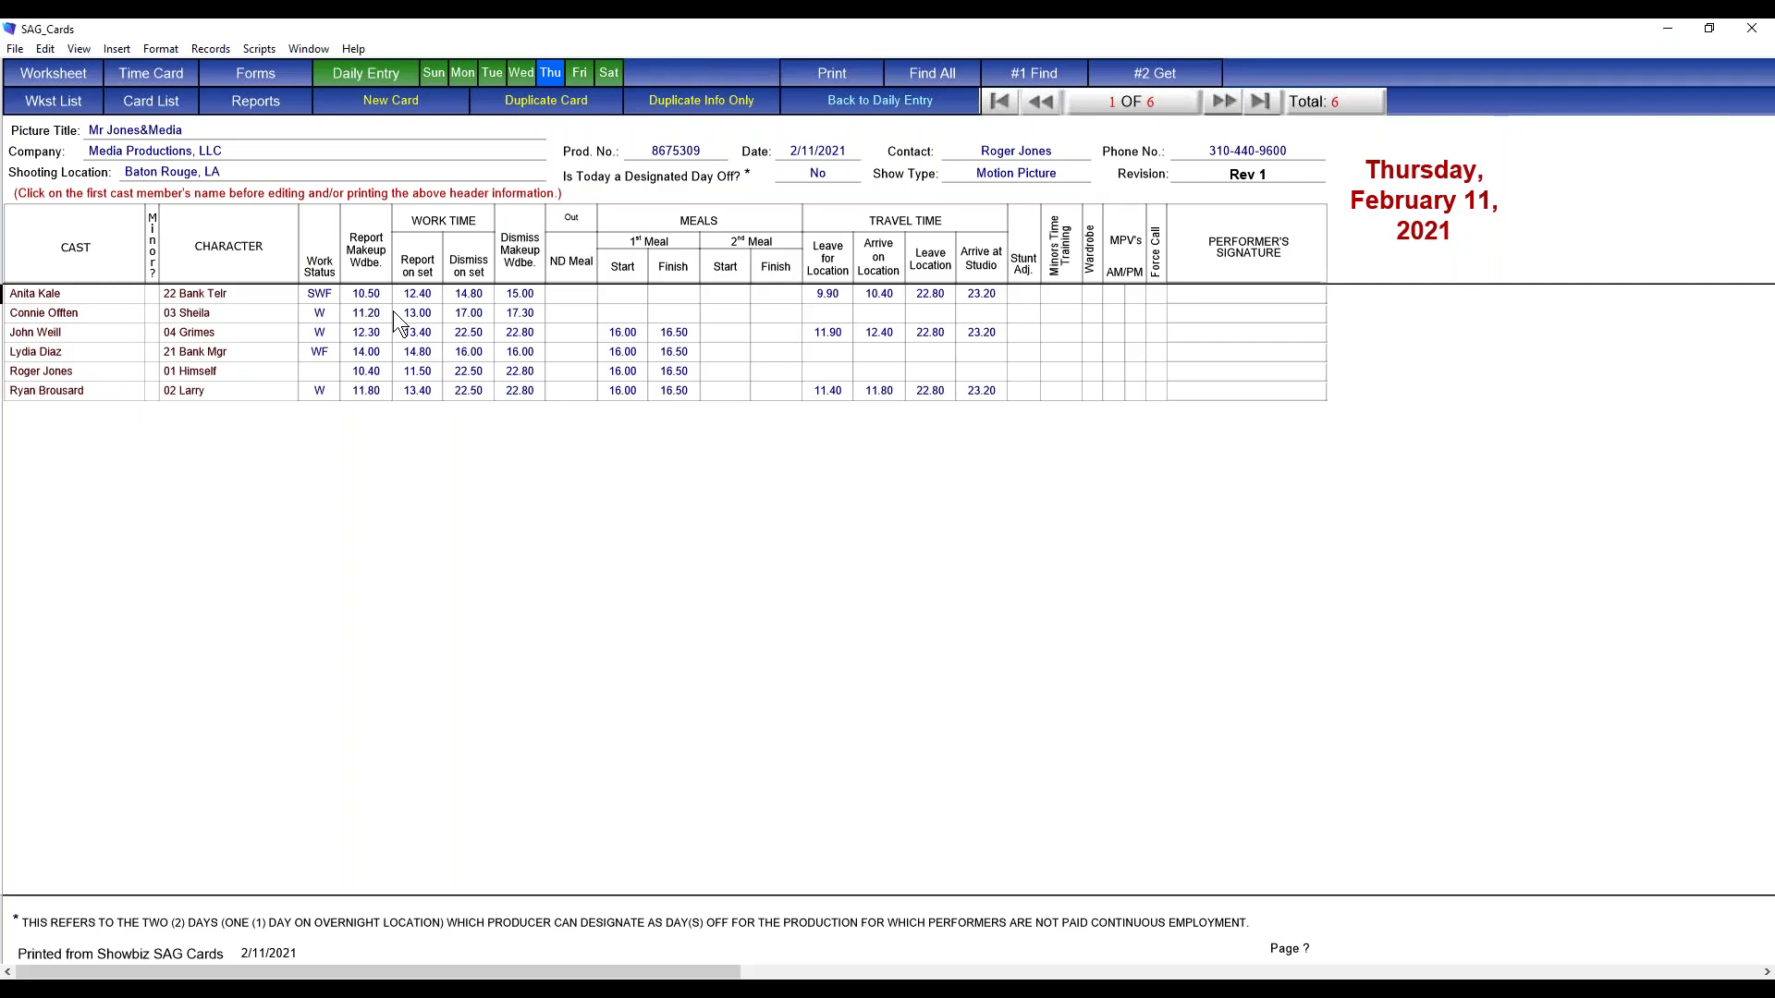
left_click(85, 80)
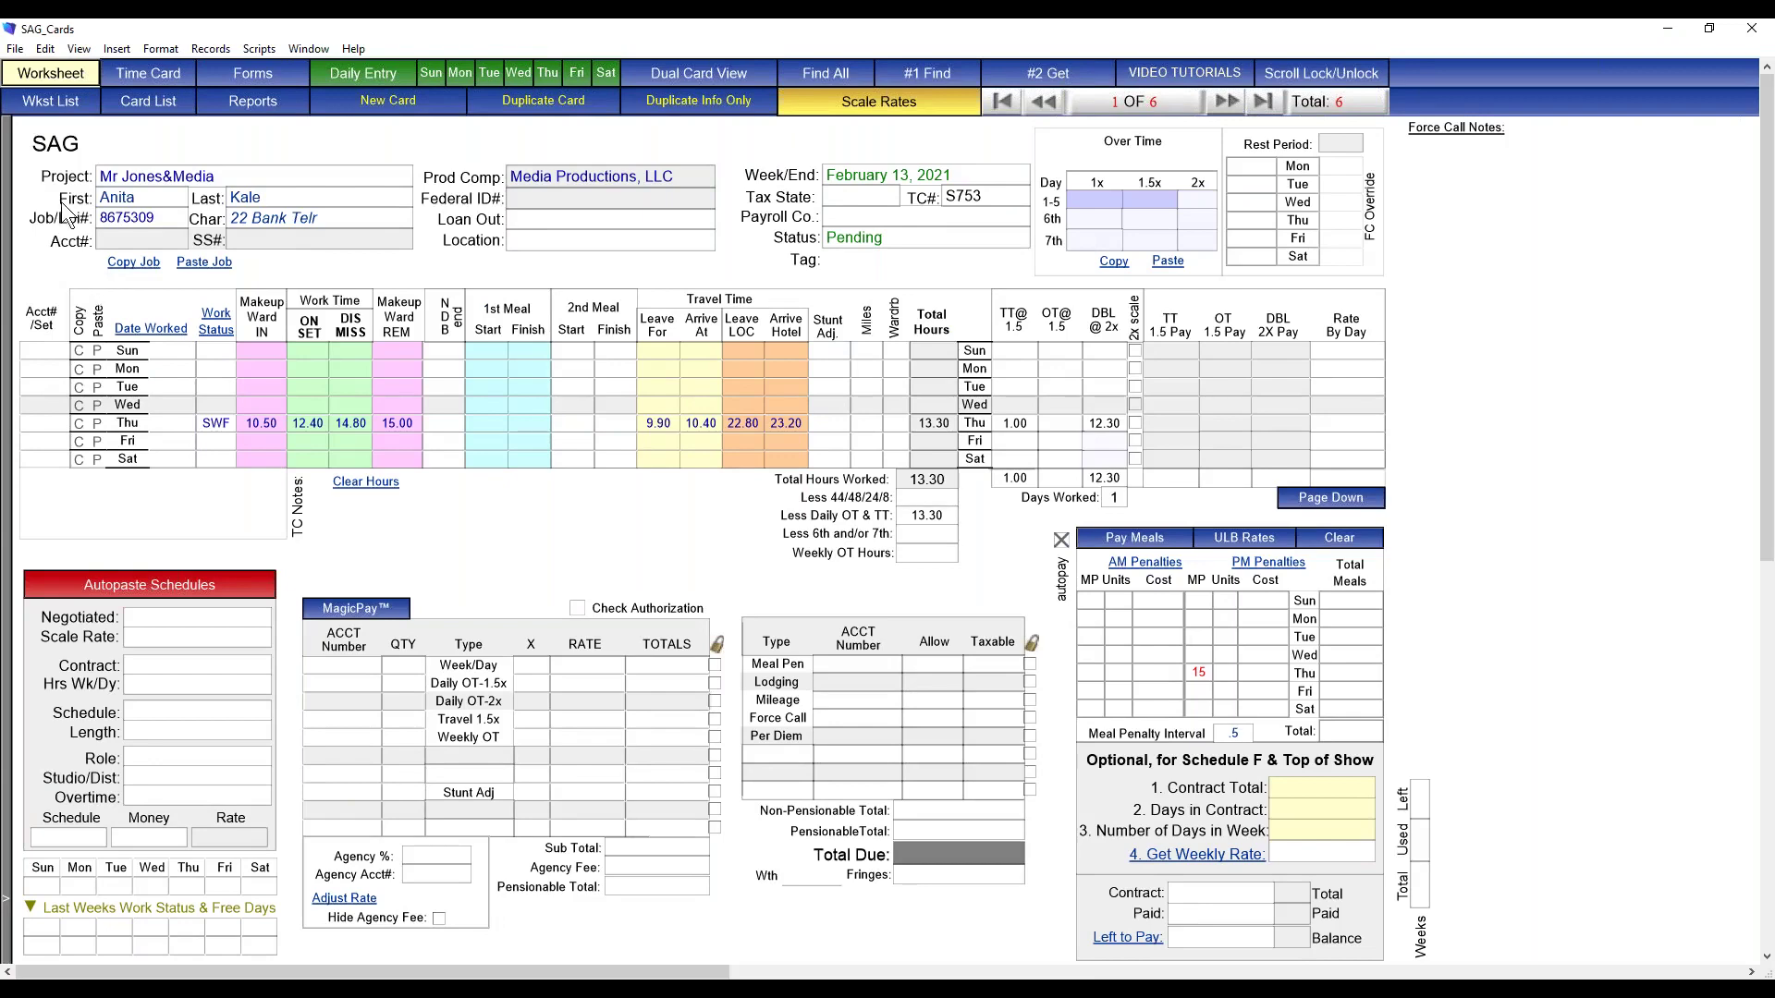
left_click(46, 109)
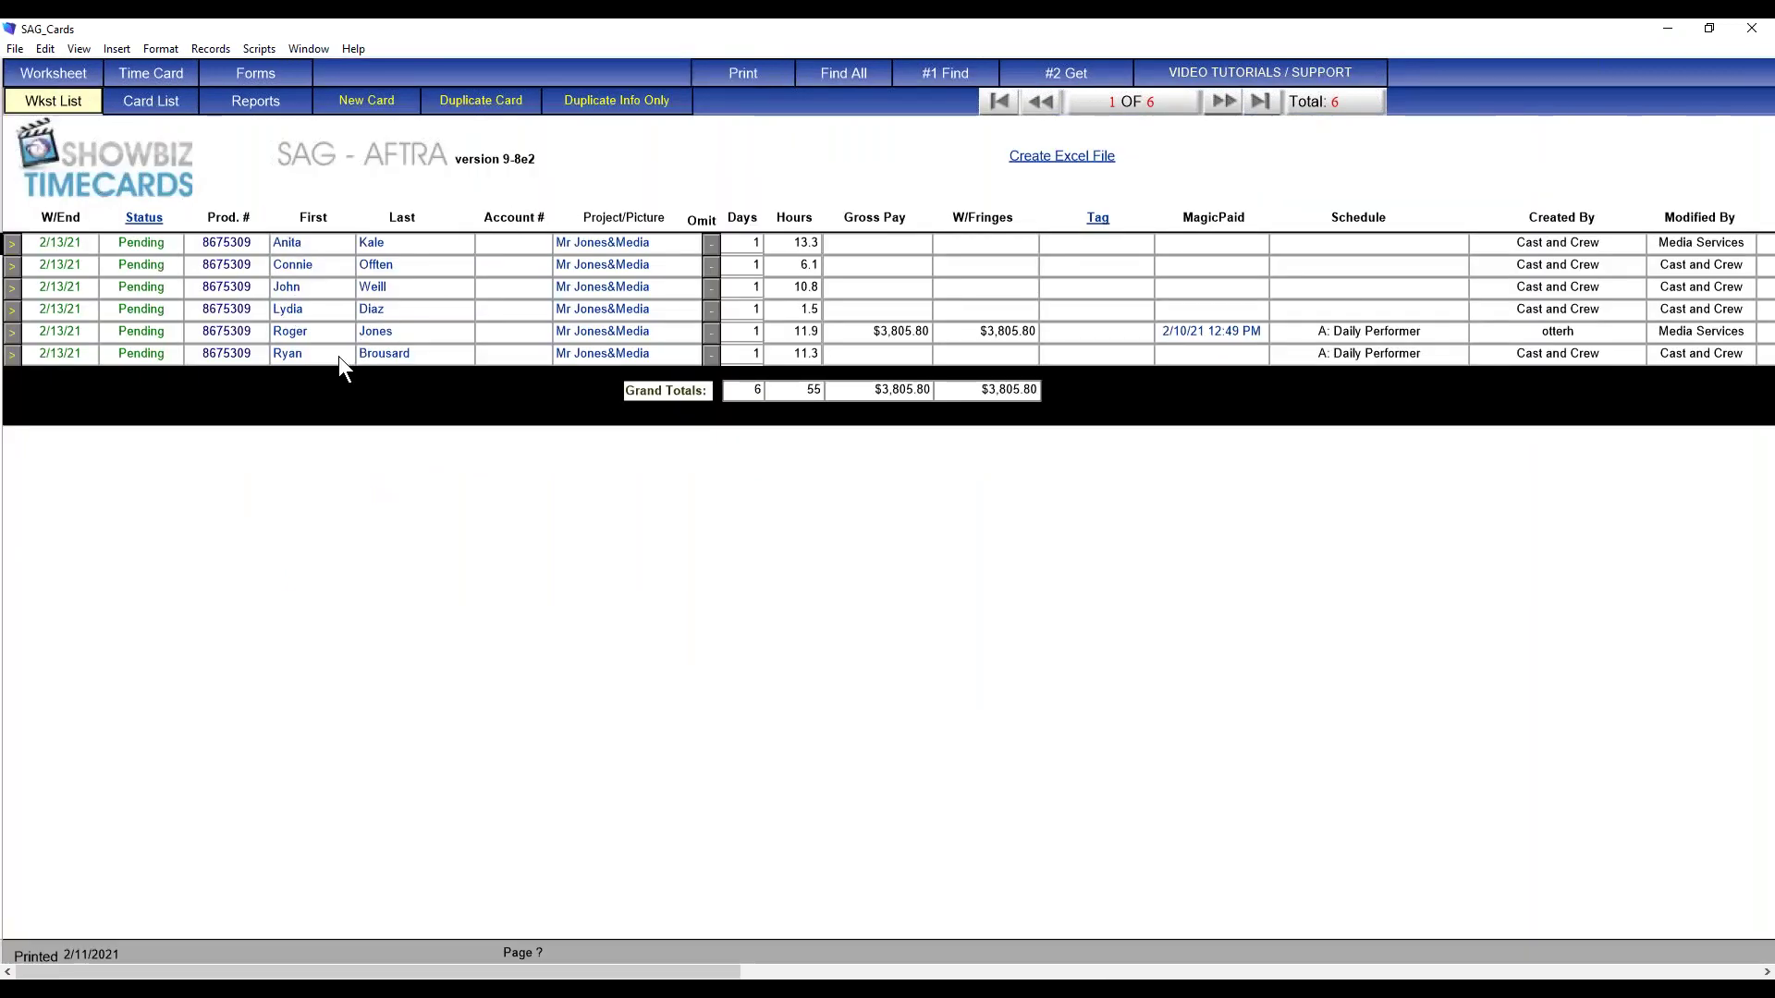
left_click(13, 332)
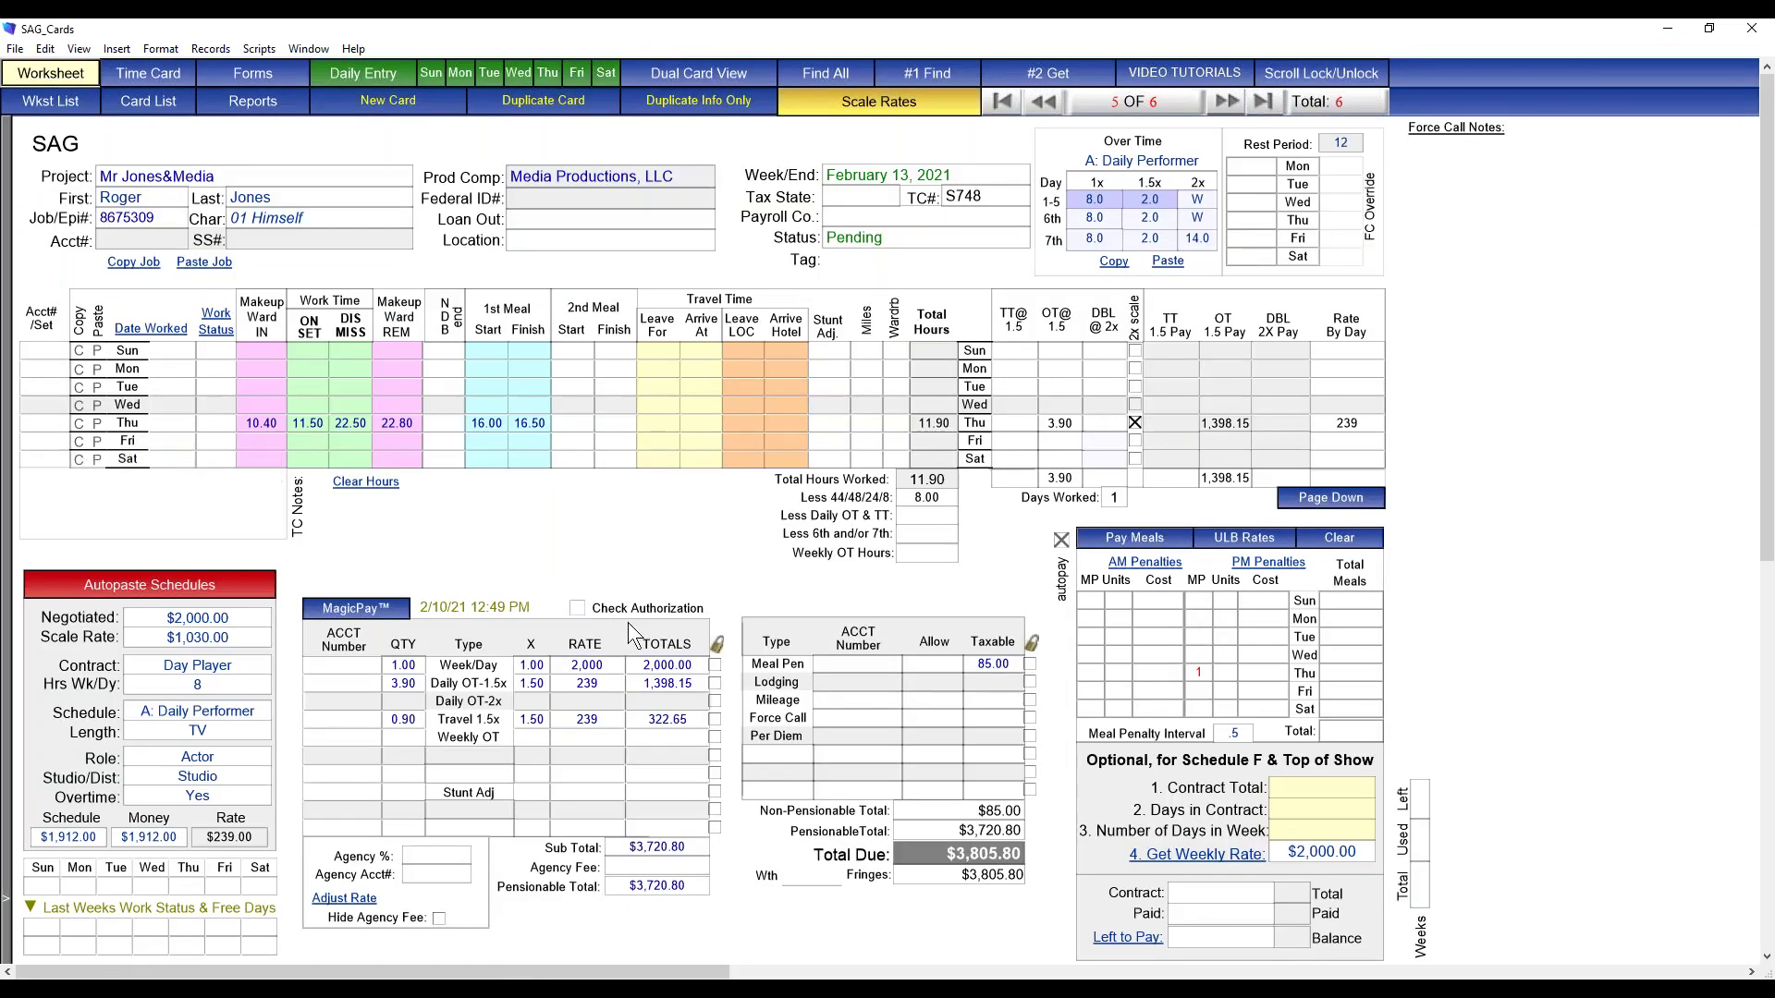
Step: Go to the worksheet for 02 Larry and set the Thursday work status to SWF
left_click(1229, 105)
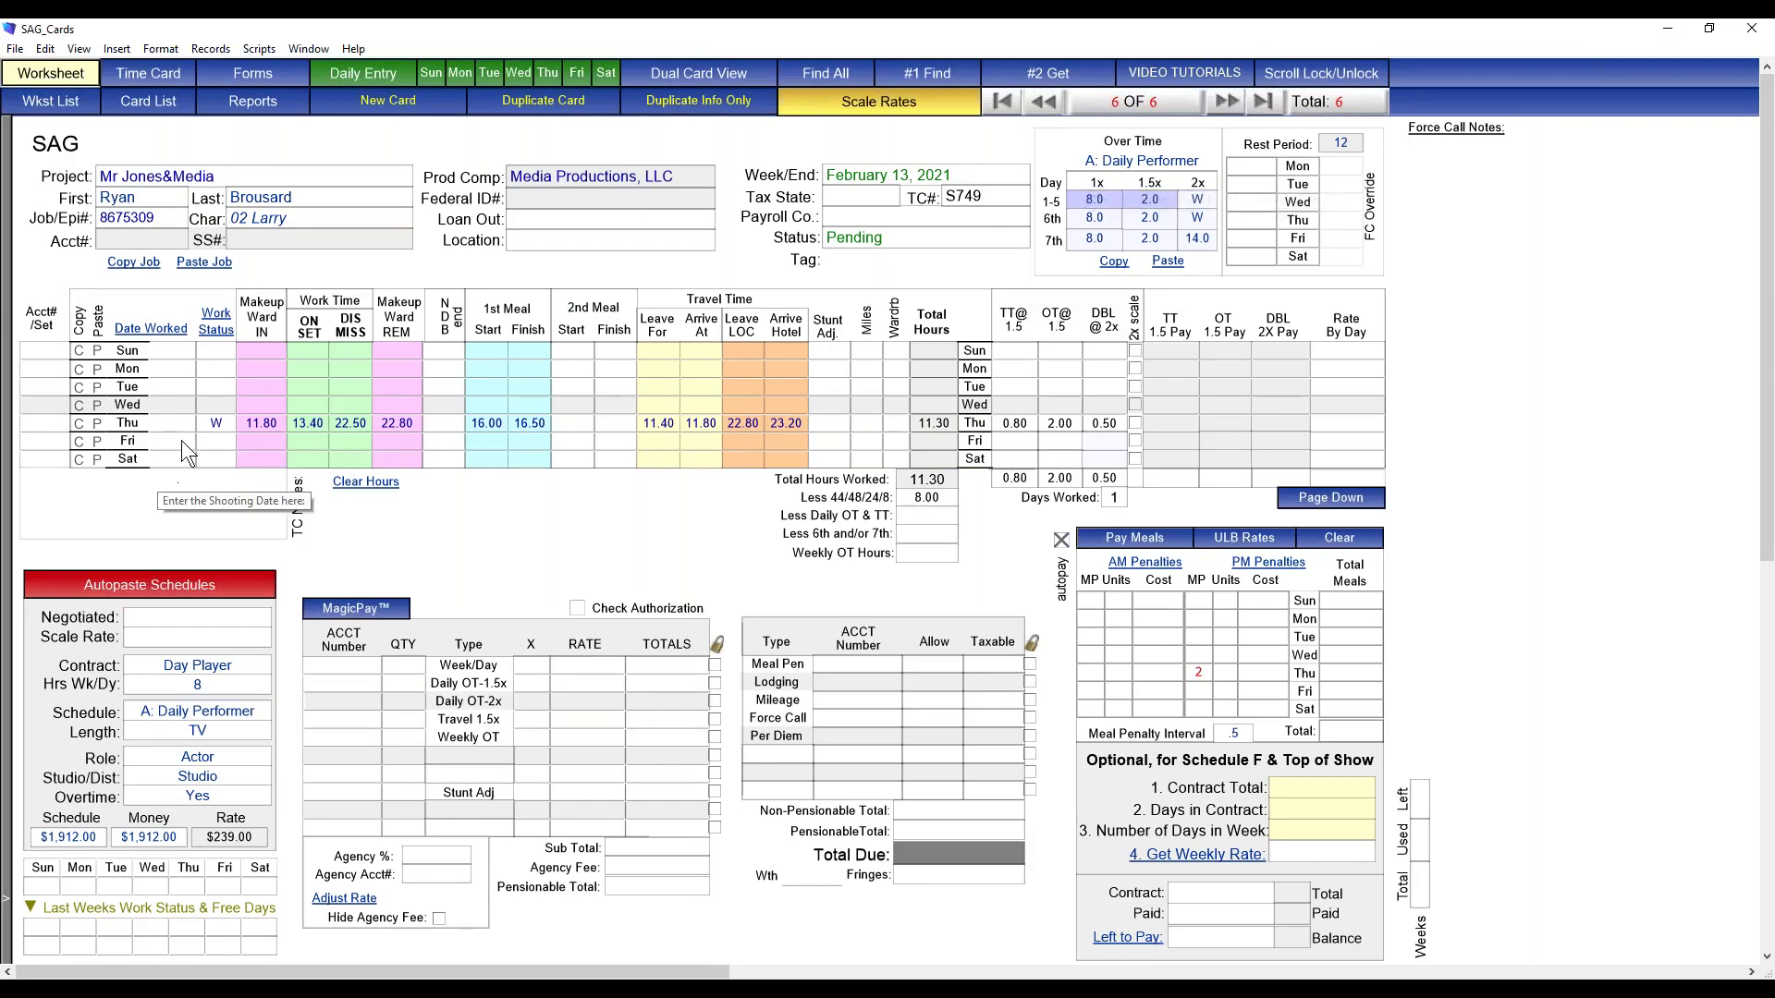
left_click(217, 423)
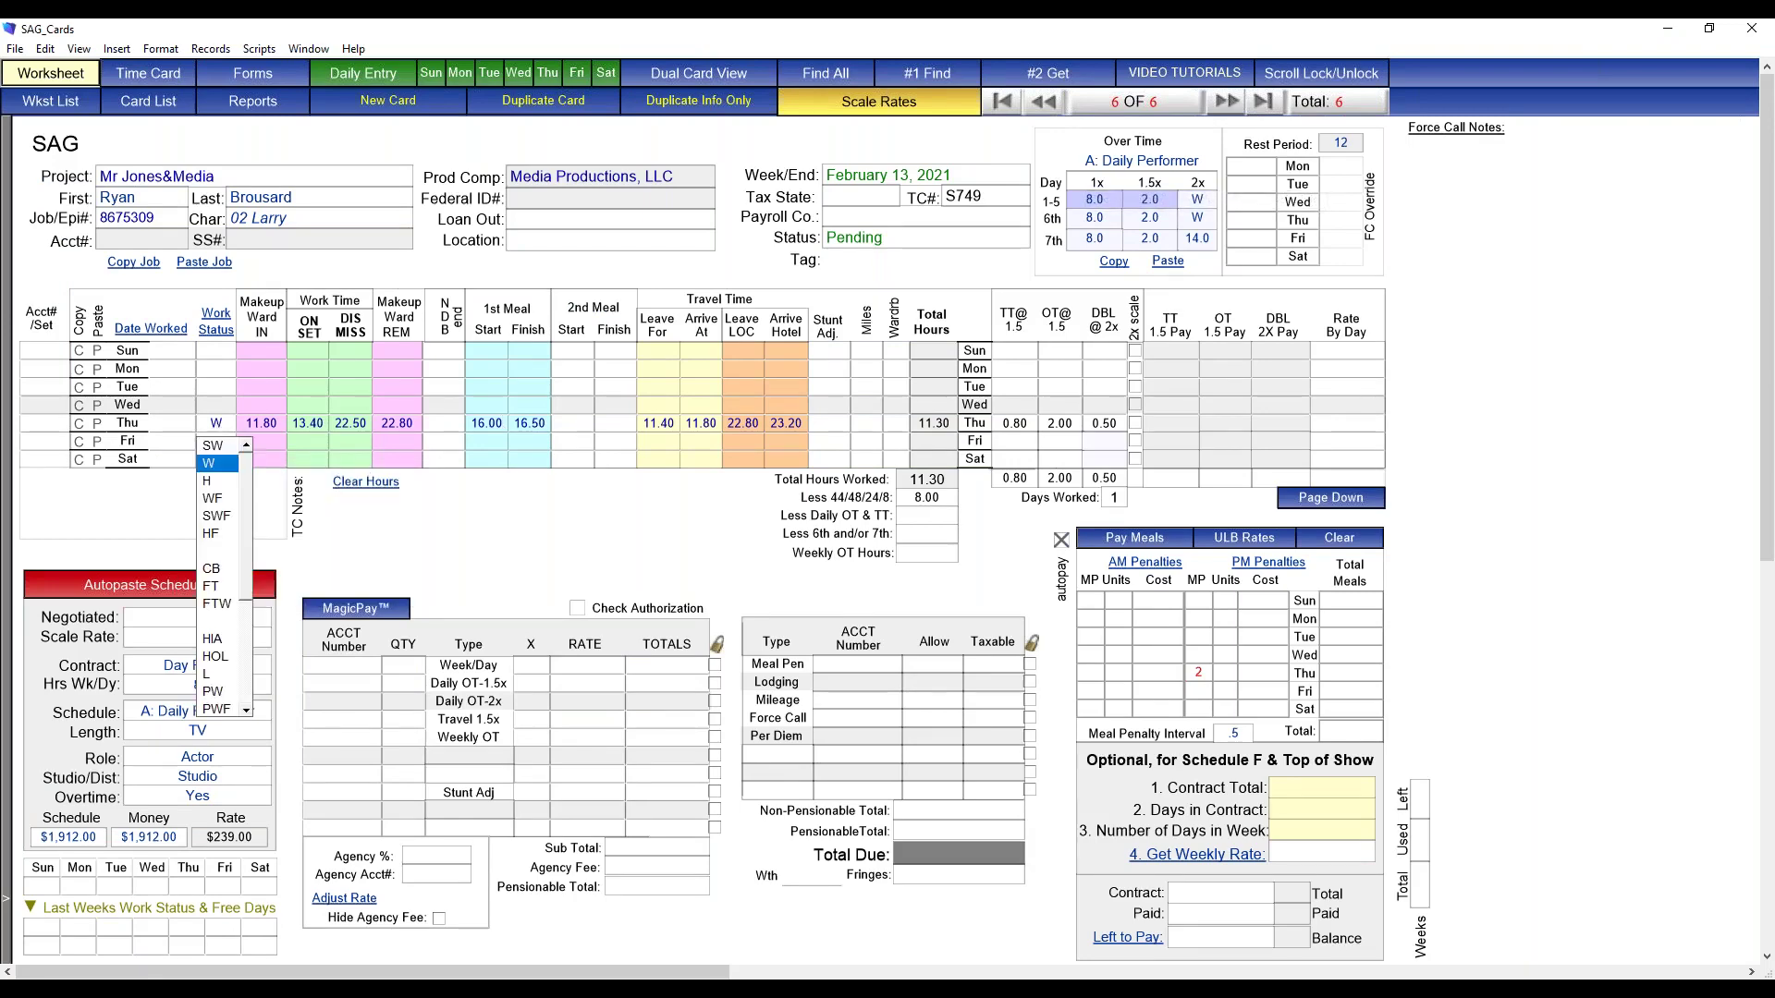
left_click(222, 515)
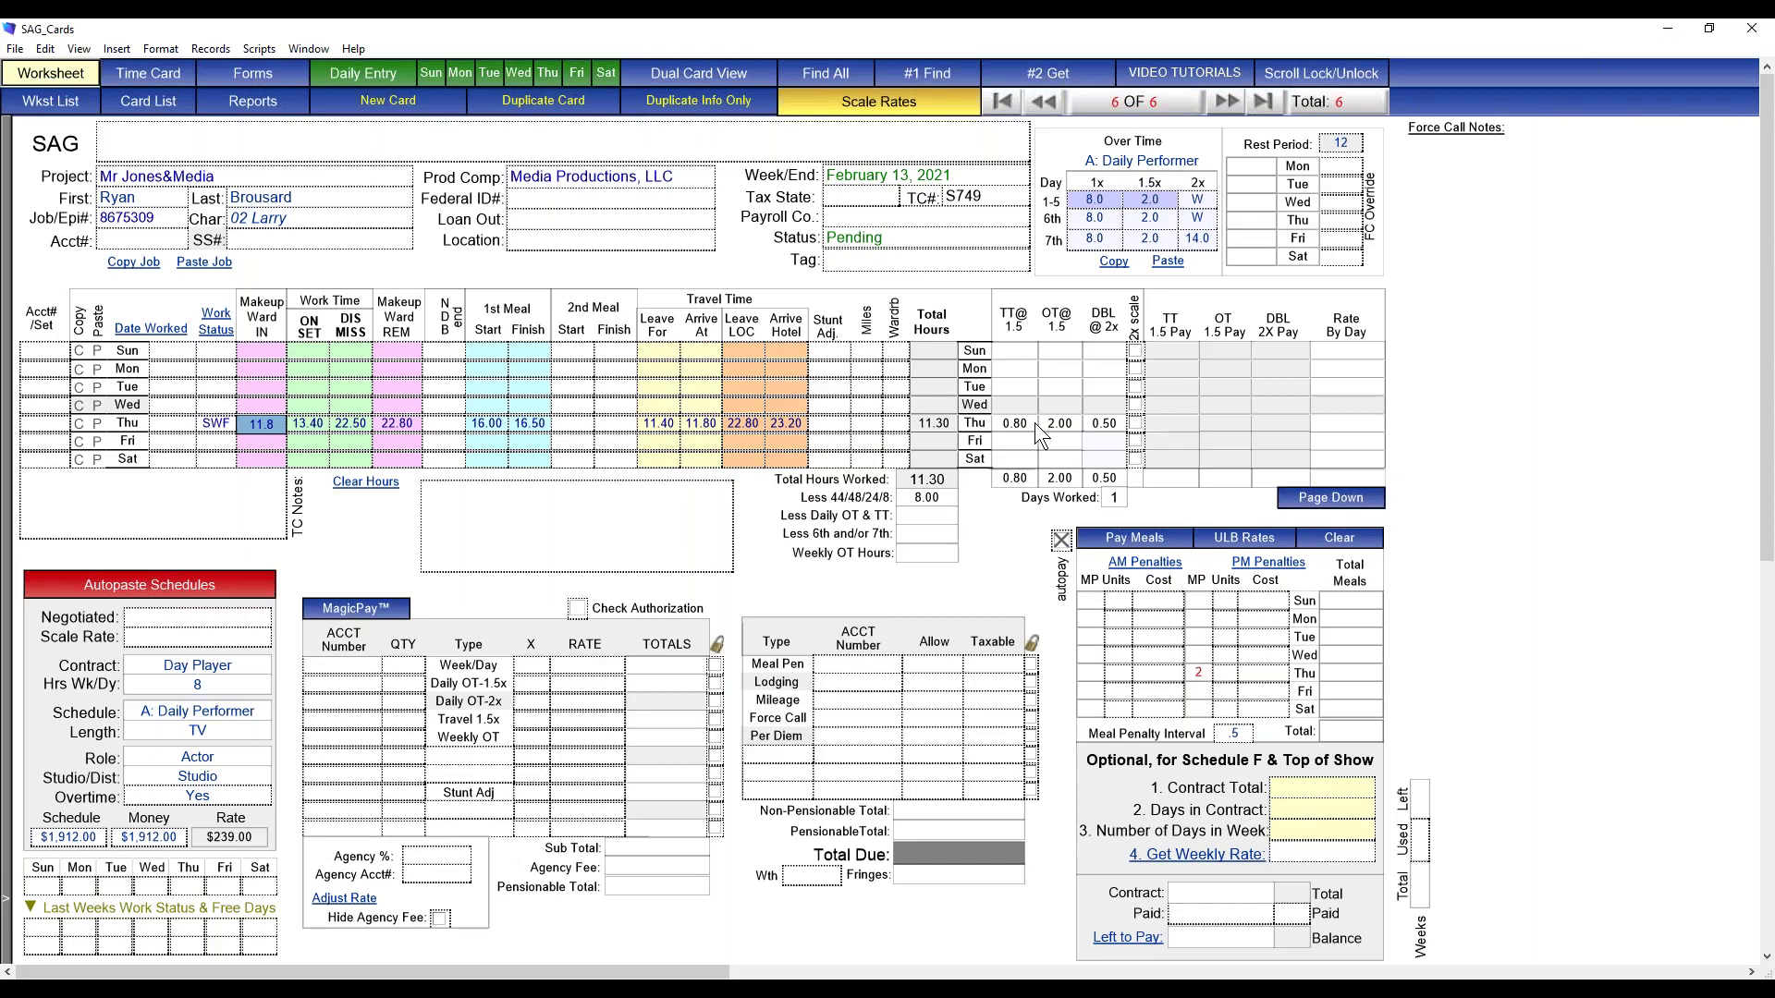
Step: Set the scale rate for 02 Larry to 1,030 and pay the meal penalties
left_click(156, 618)
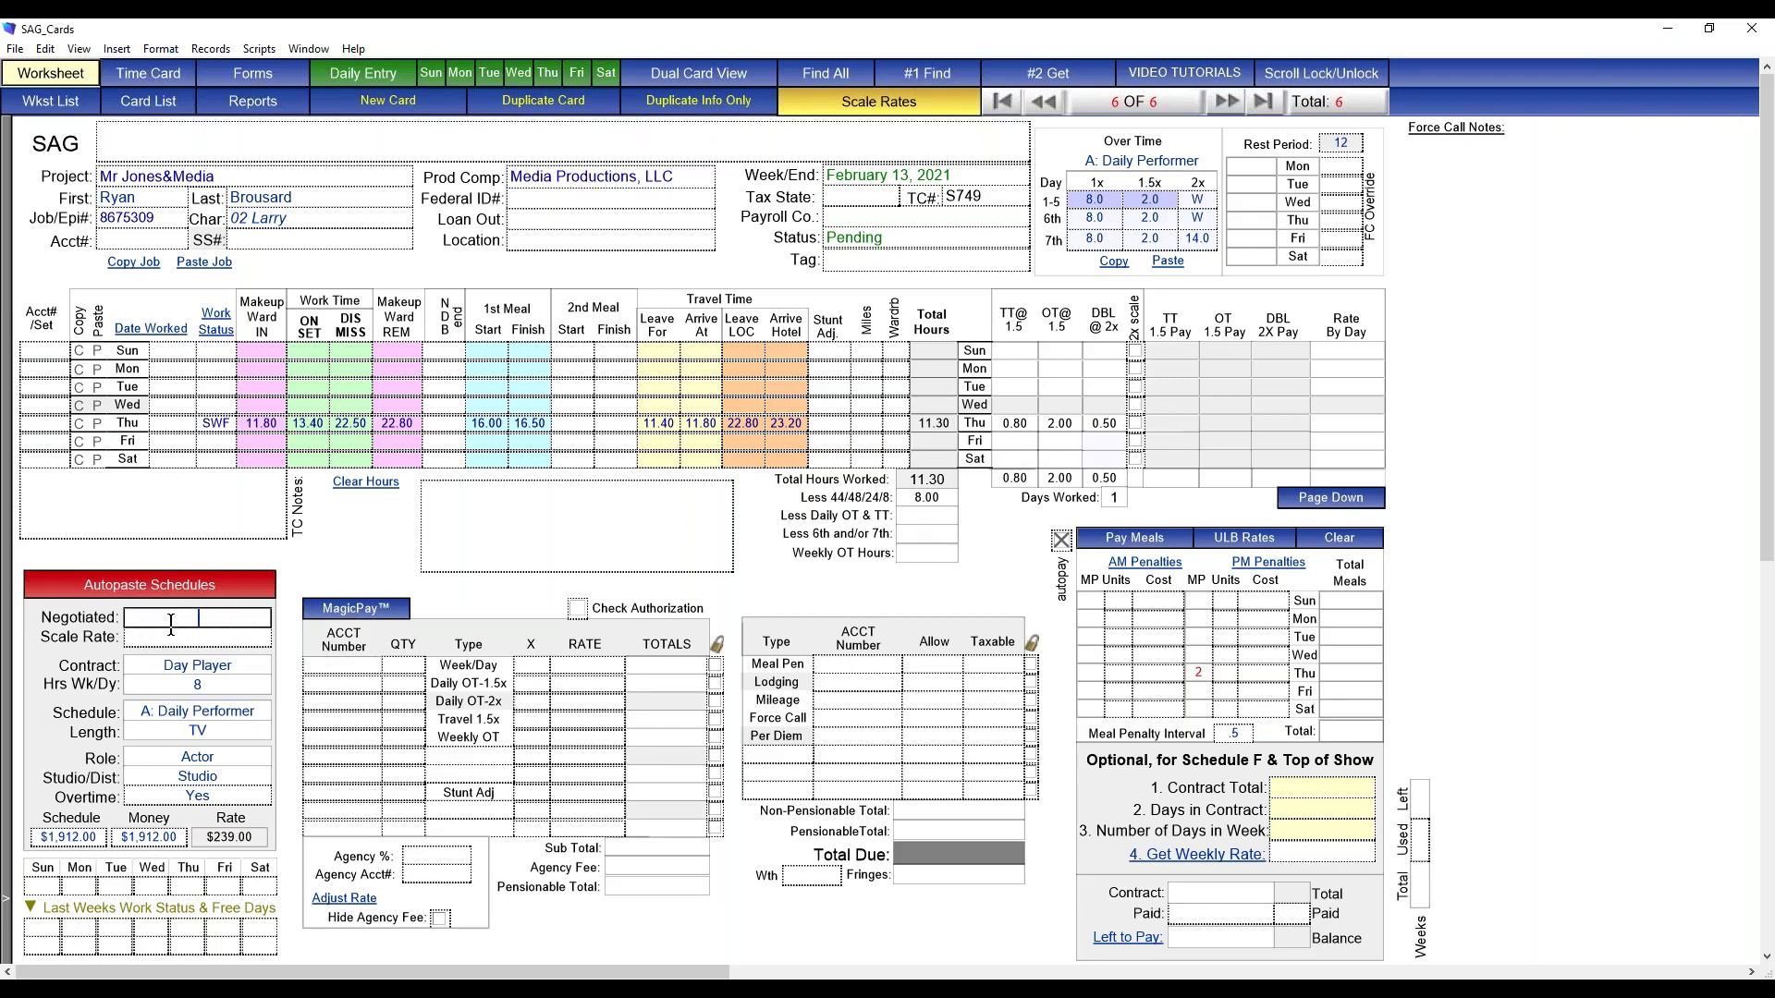
left_click(178, 636)
type("1,030")
left_click(336, 532)
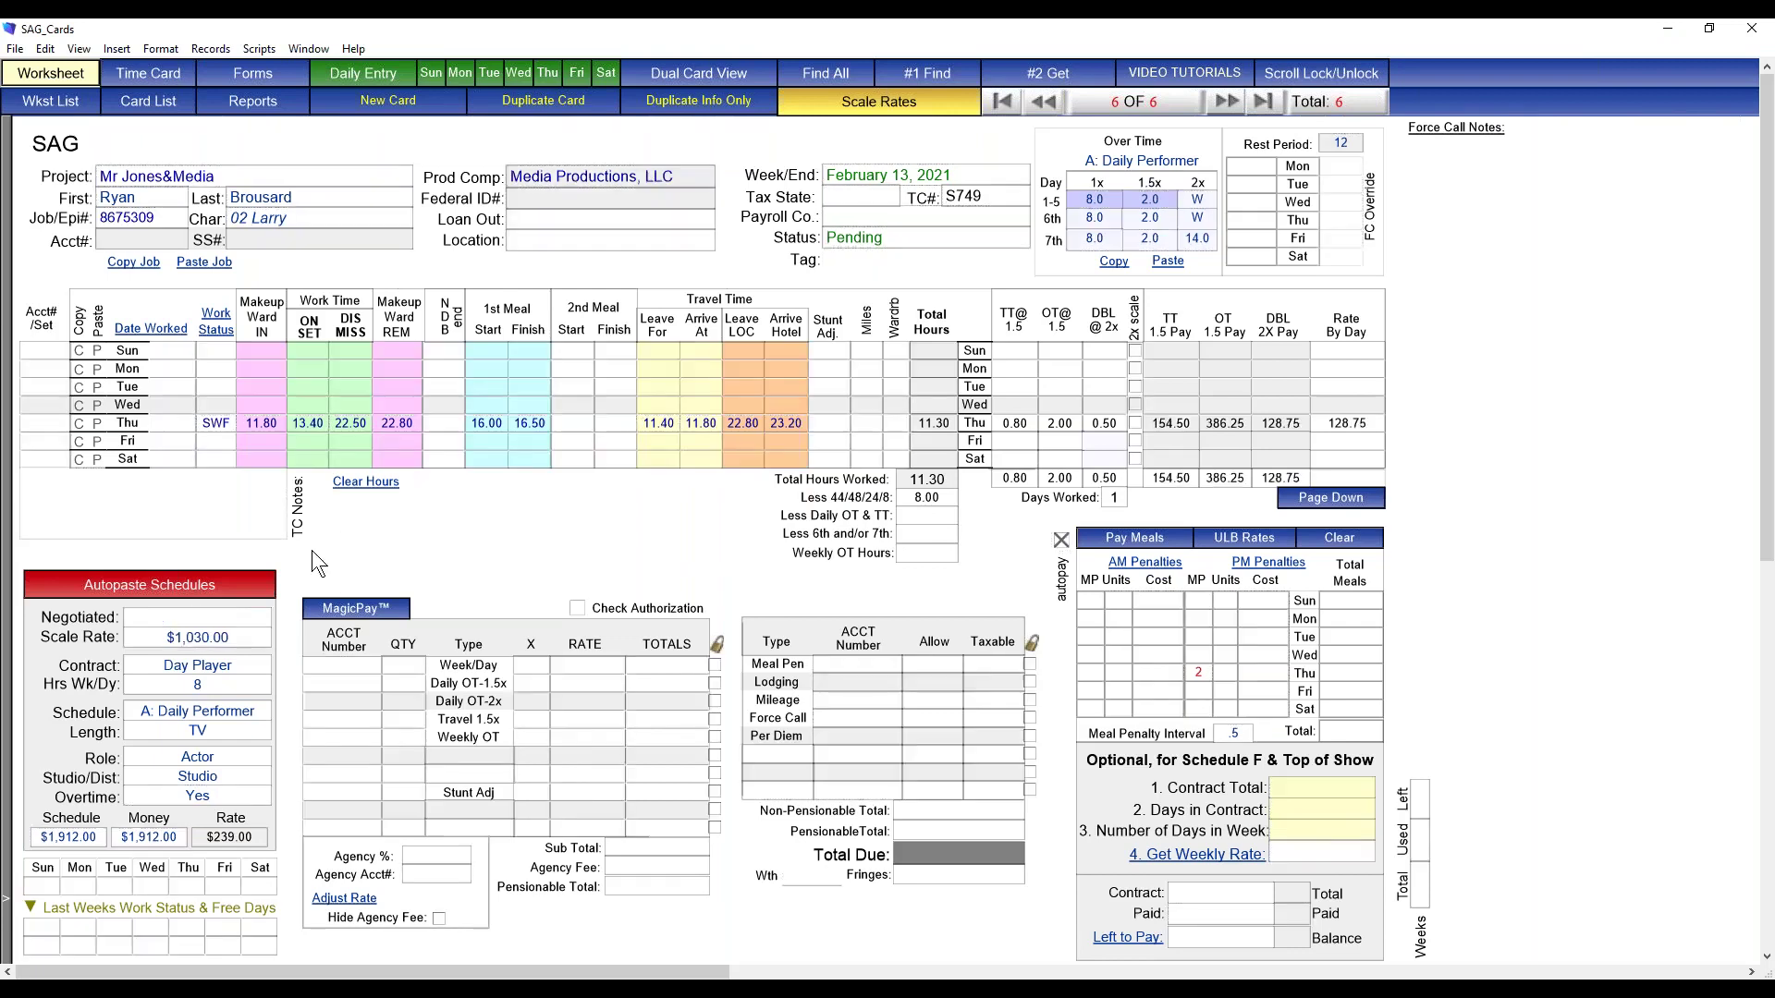
left_click(242, 619)
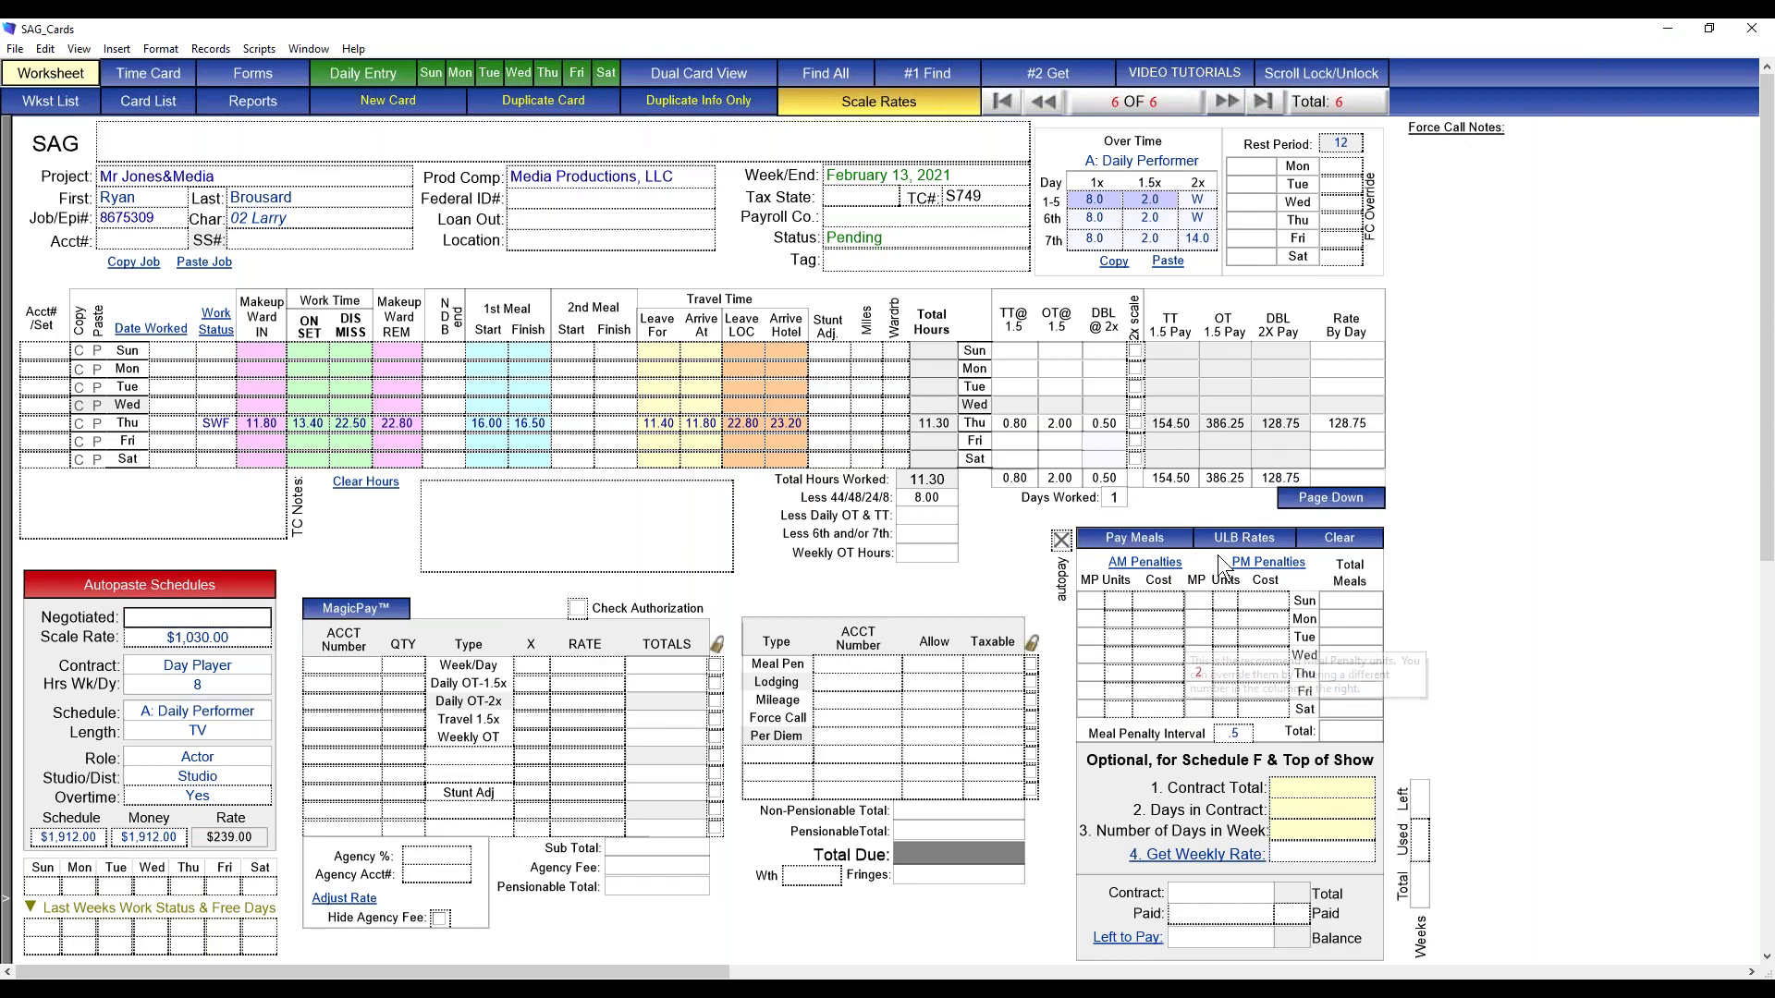
left_click(1173, 540)
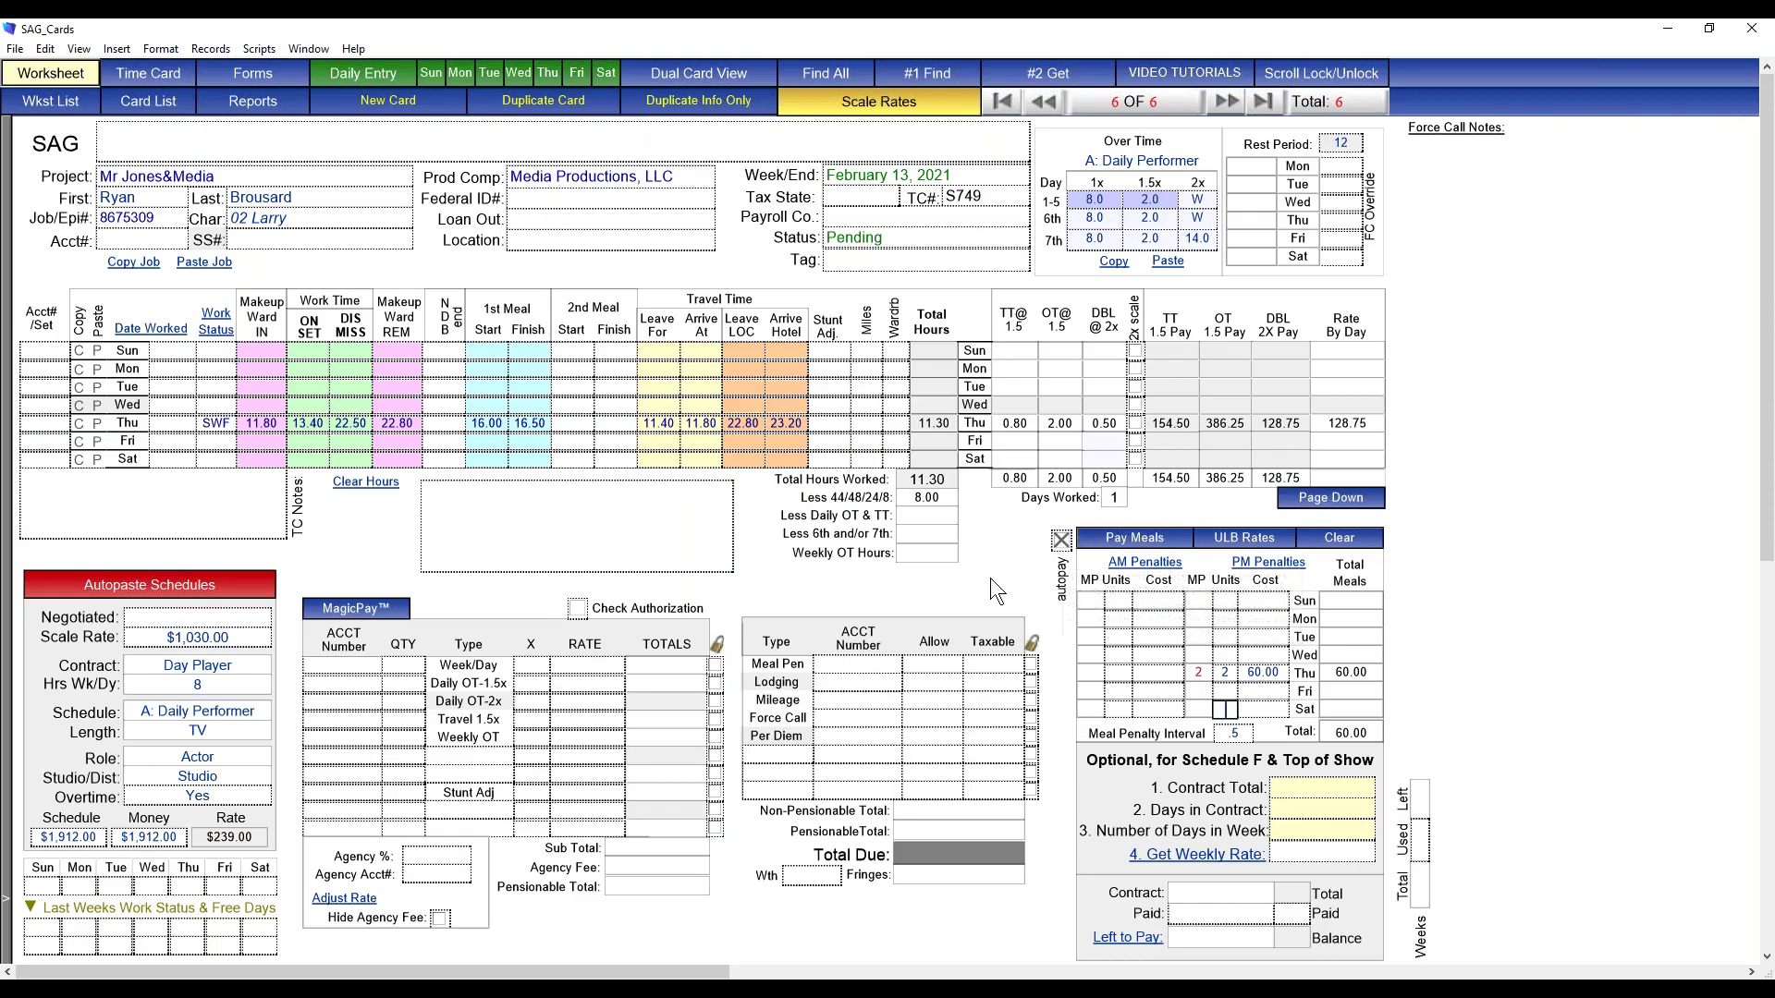
Step: Calculate the pay for 02 Larry with MagicPay and set the time card status to Completed
left_click(347, 610)
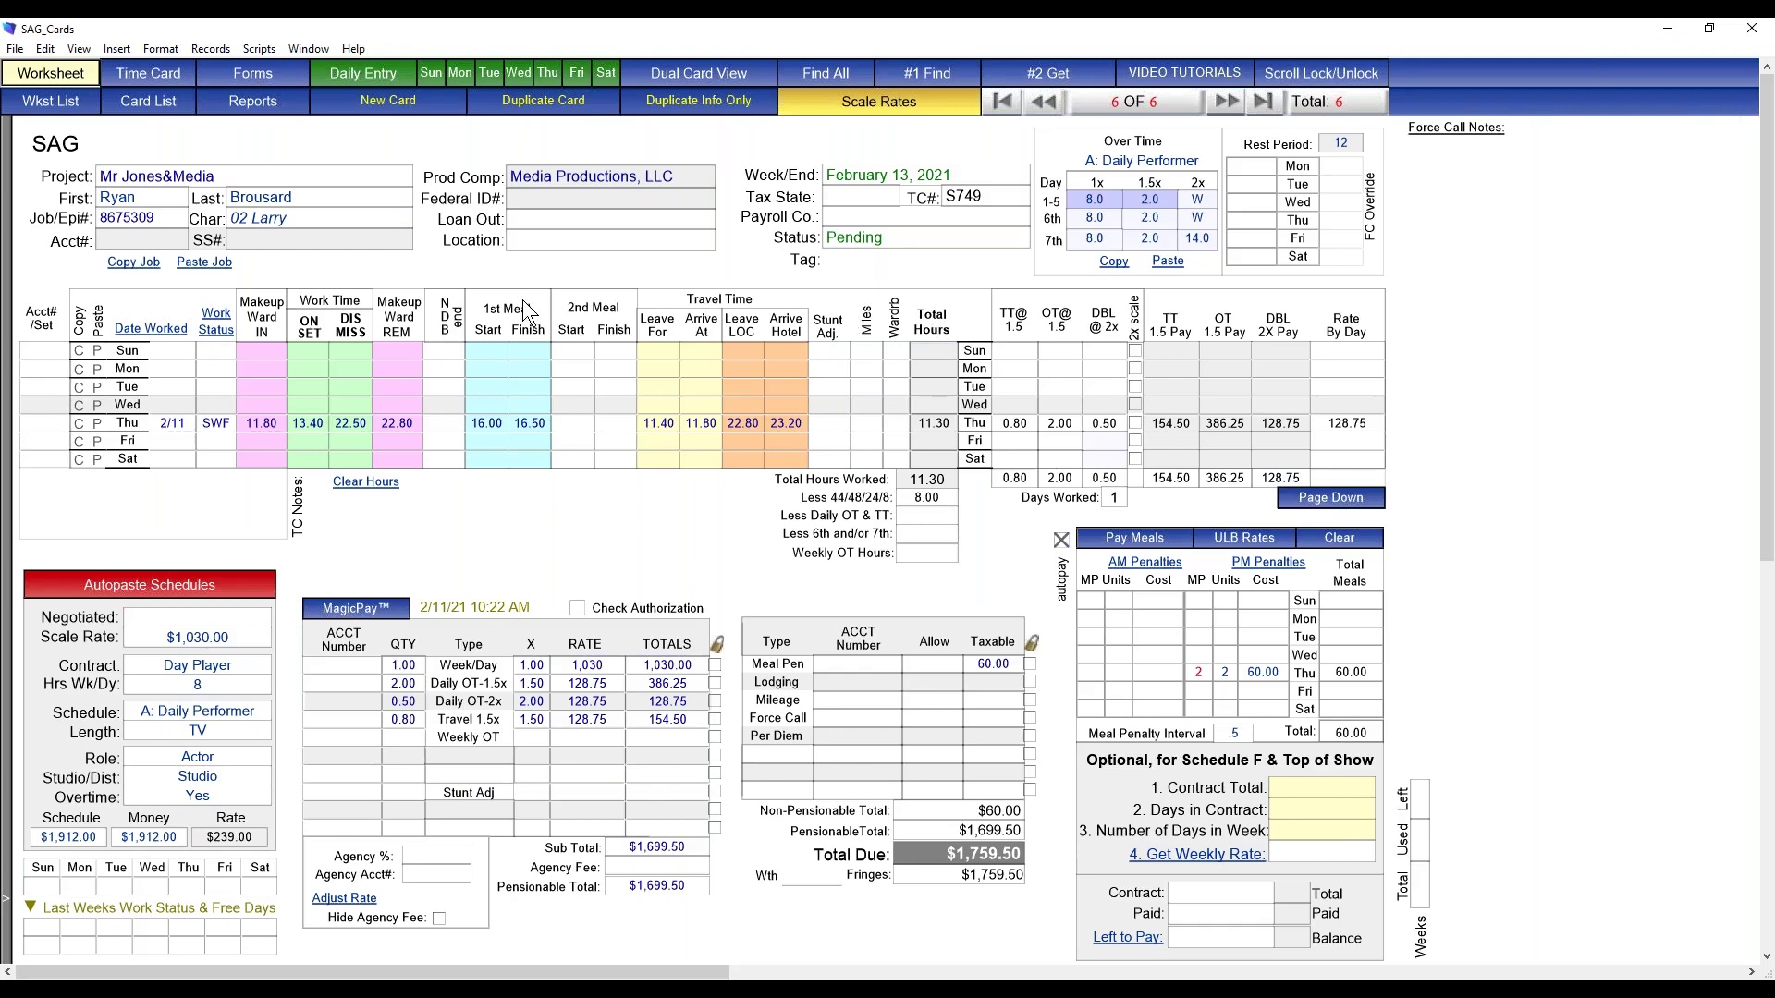
left_click(857, 236)
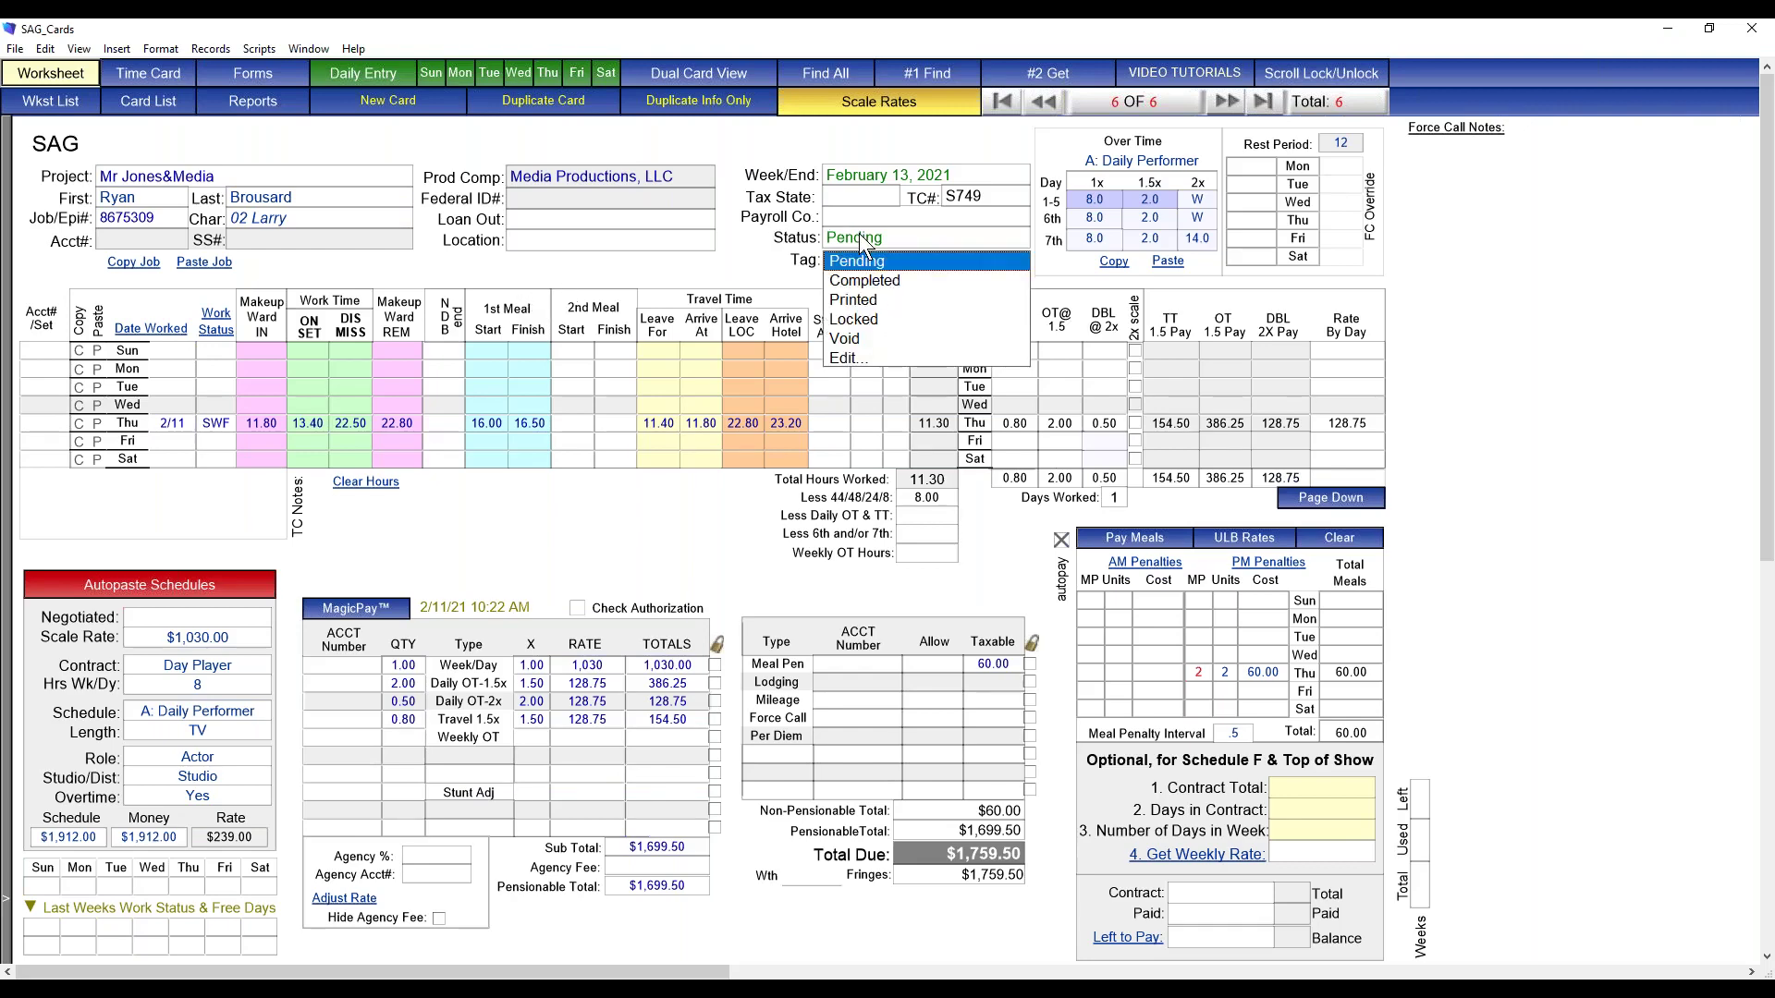
left_click(869, 281)
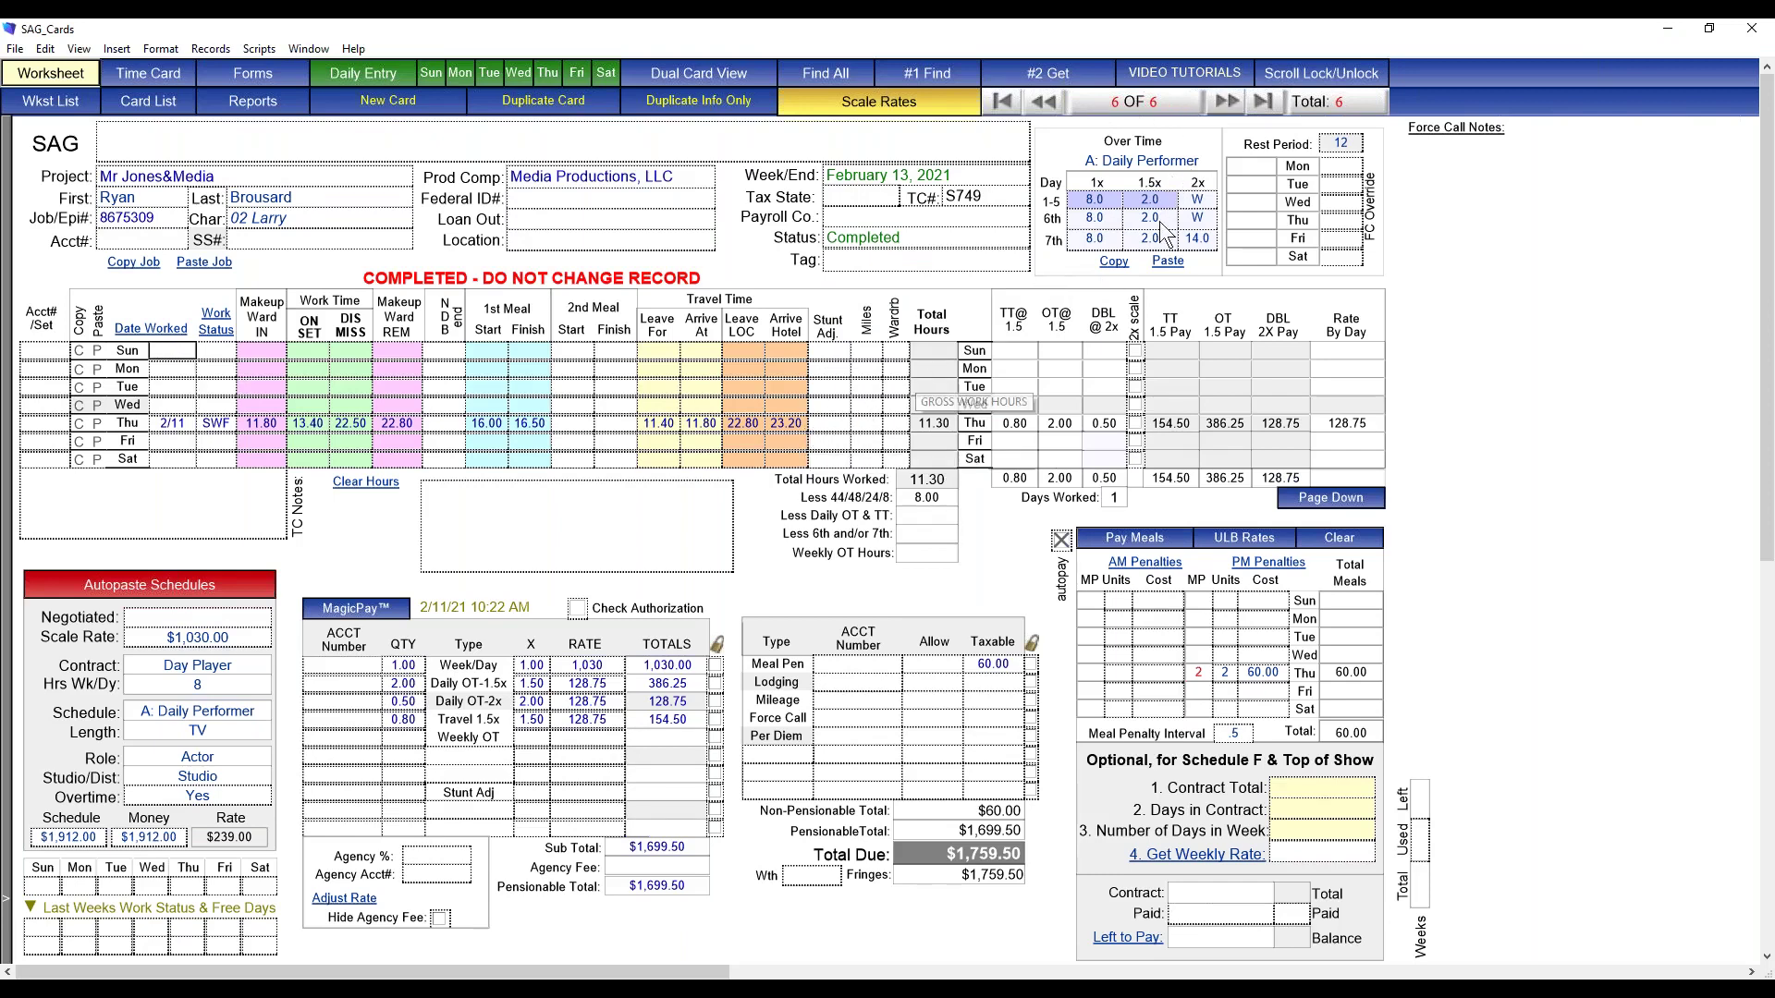
Step: Go back to the worksheet for 21 Bank Mgr and check the Thursday work status options
left_click(1049, 102)
left_click(1053, 104)
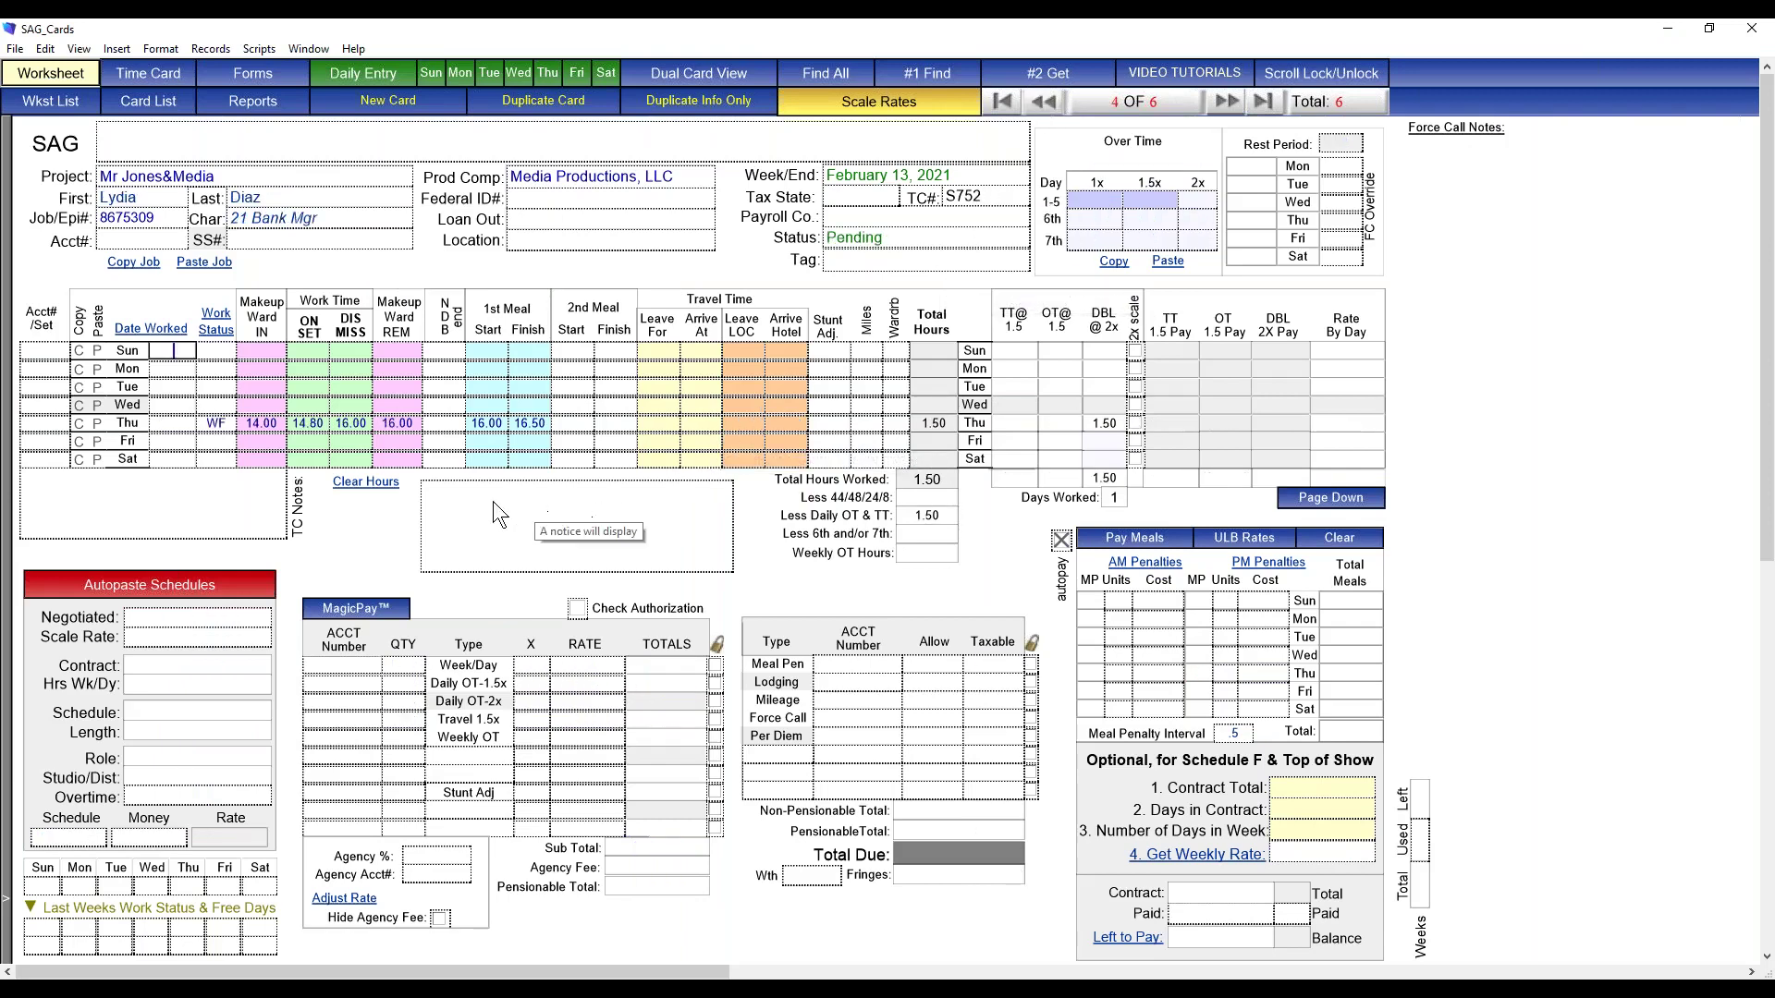
left_click(215, 423)
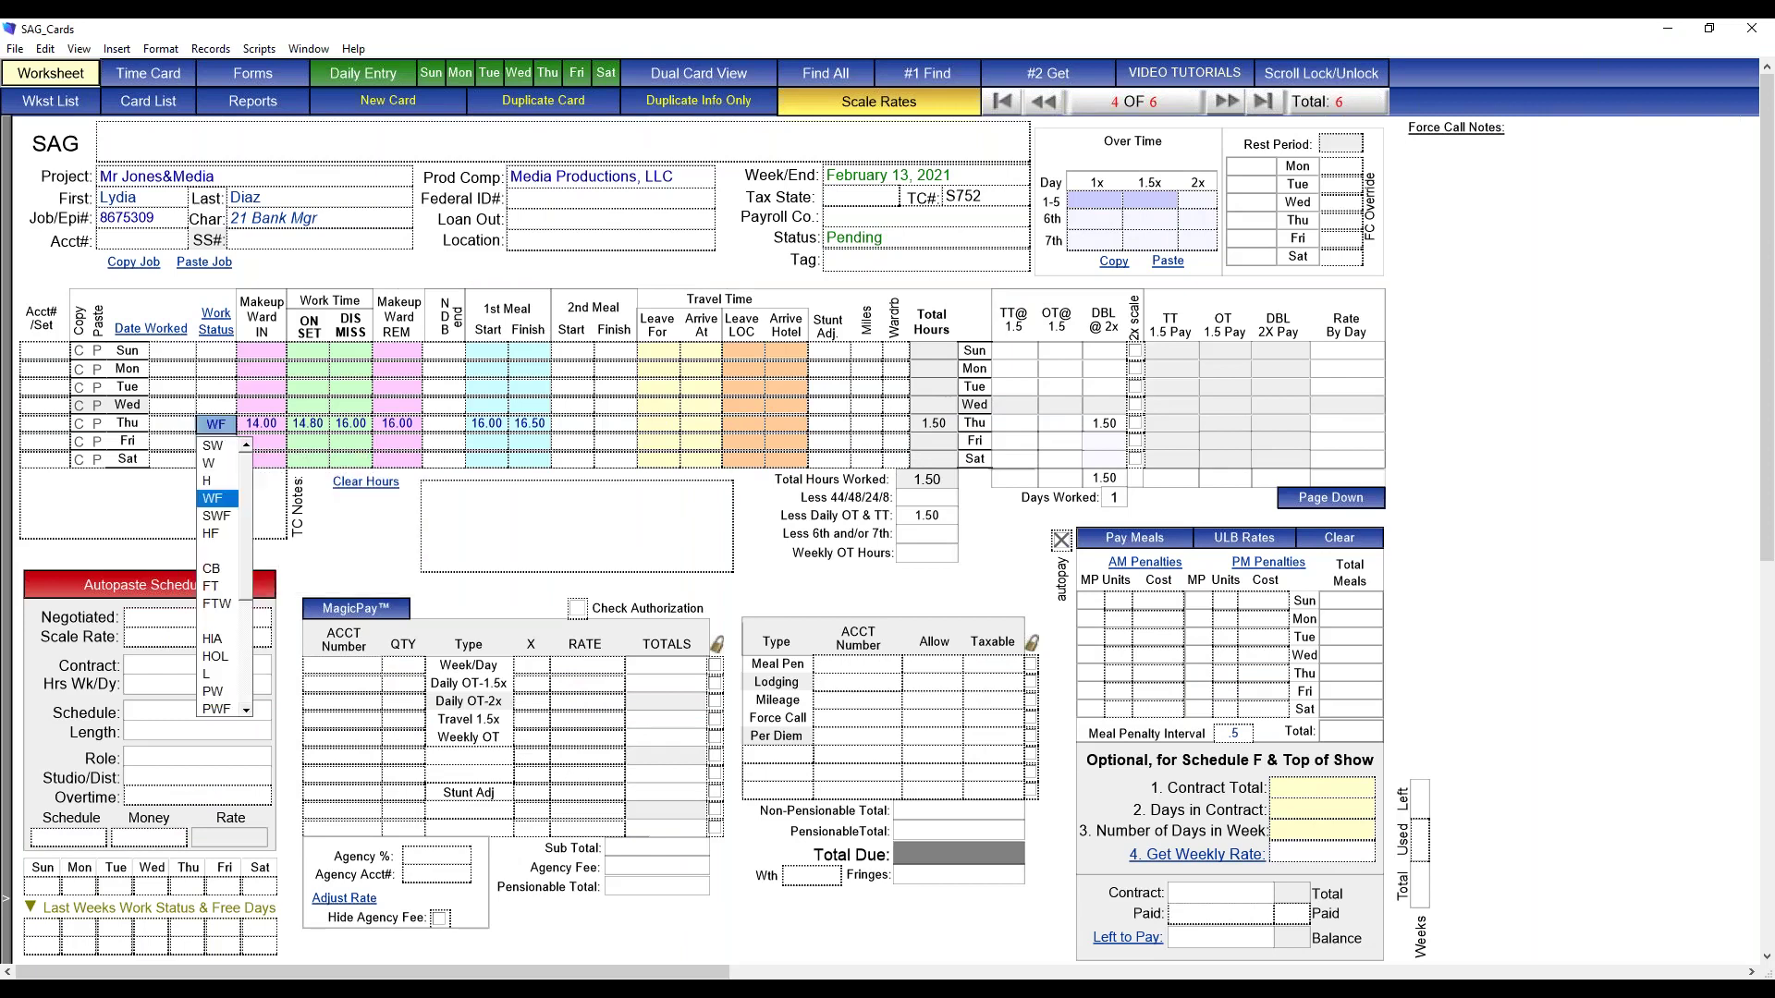
left_click(353, 519)
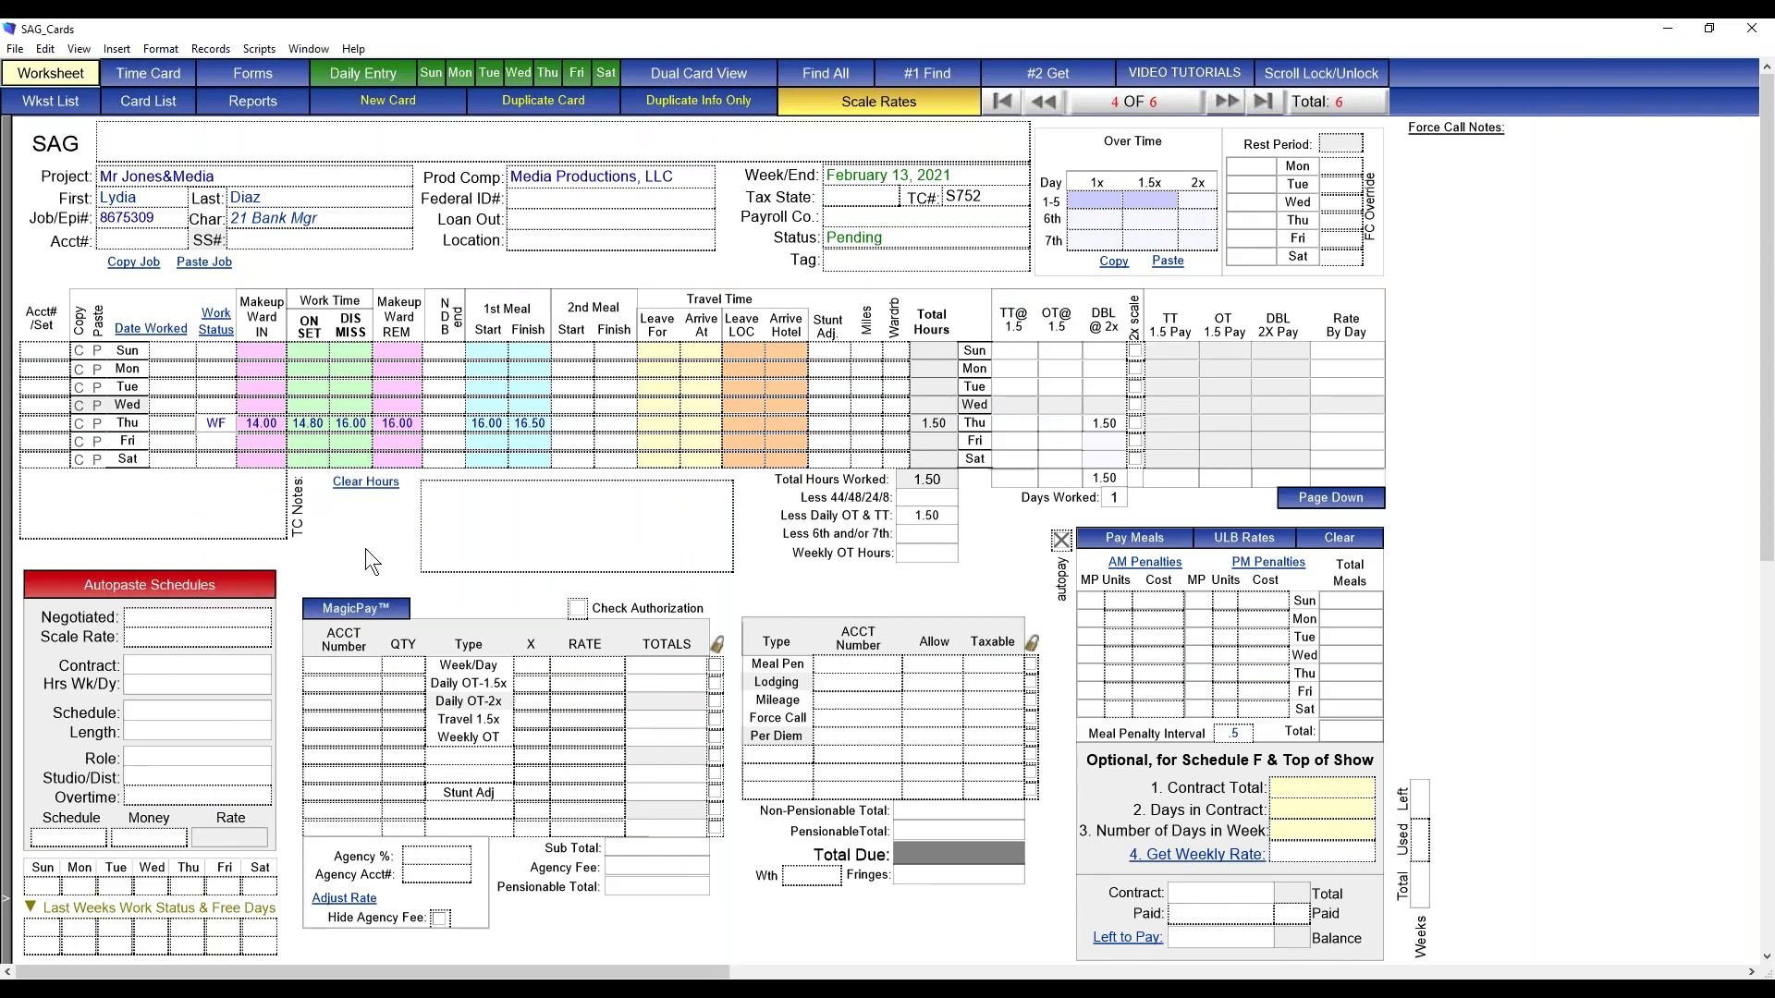
left_click(988, 563)
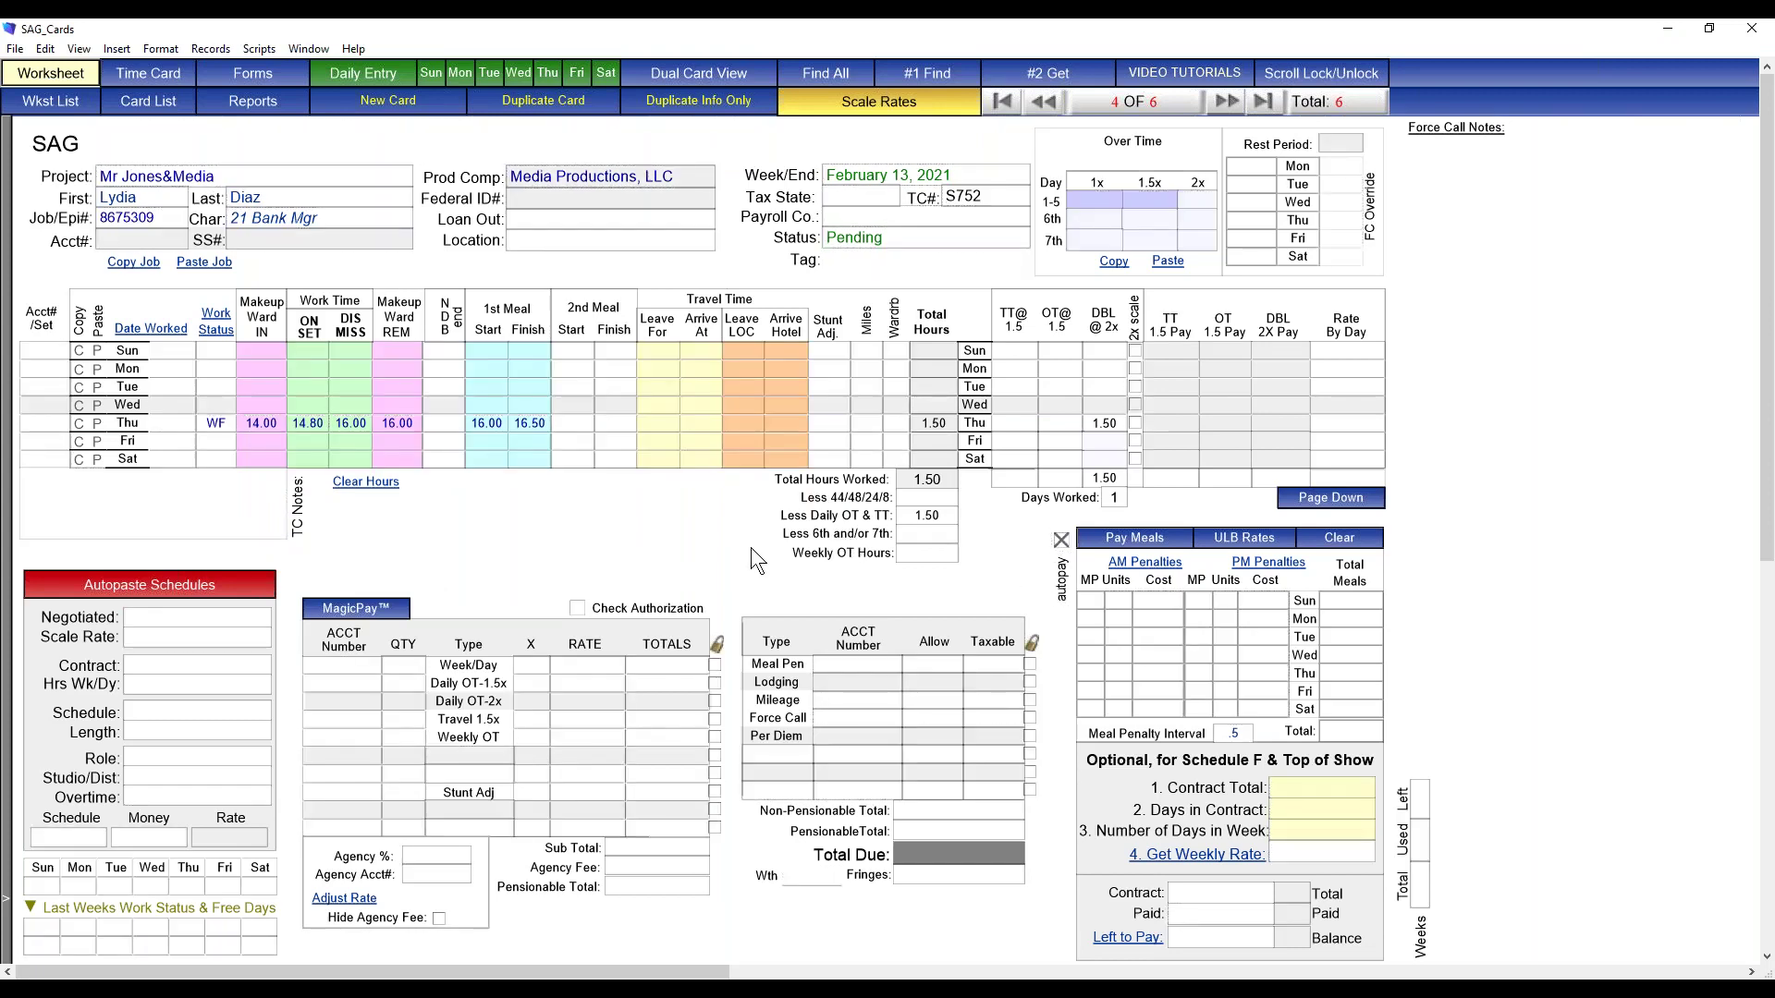
Step: Try to calculate the pay for 21 Bank Mgr with MagicPay and open the scale rate for editing
left_click(379, 608)
left_click(913, 501)
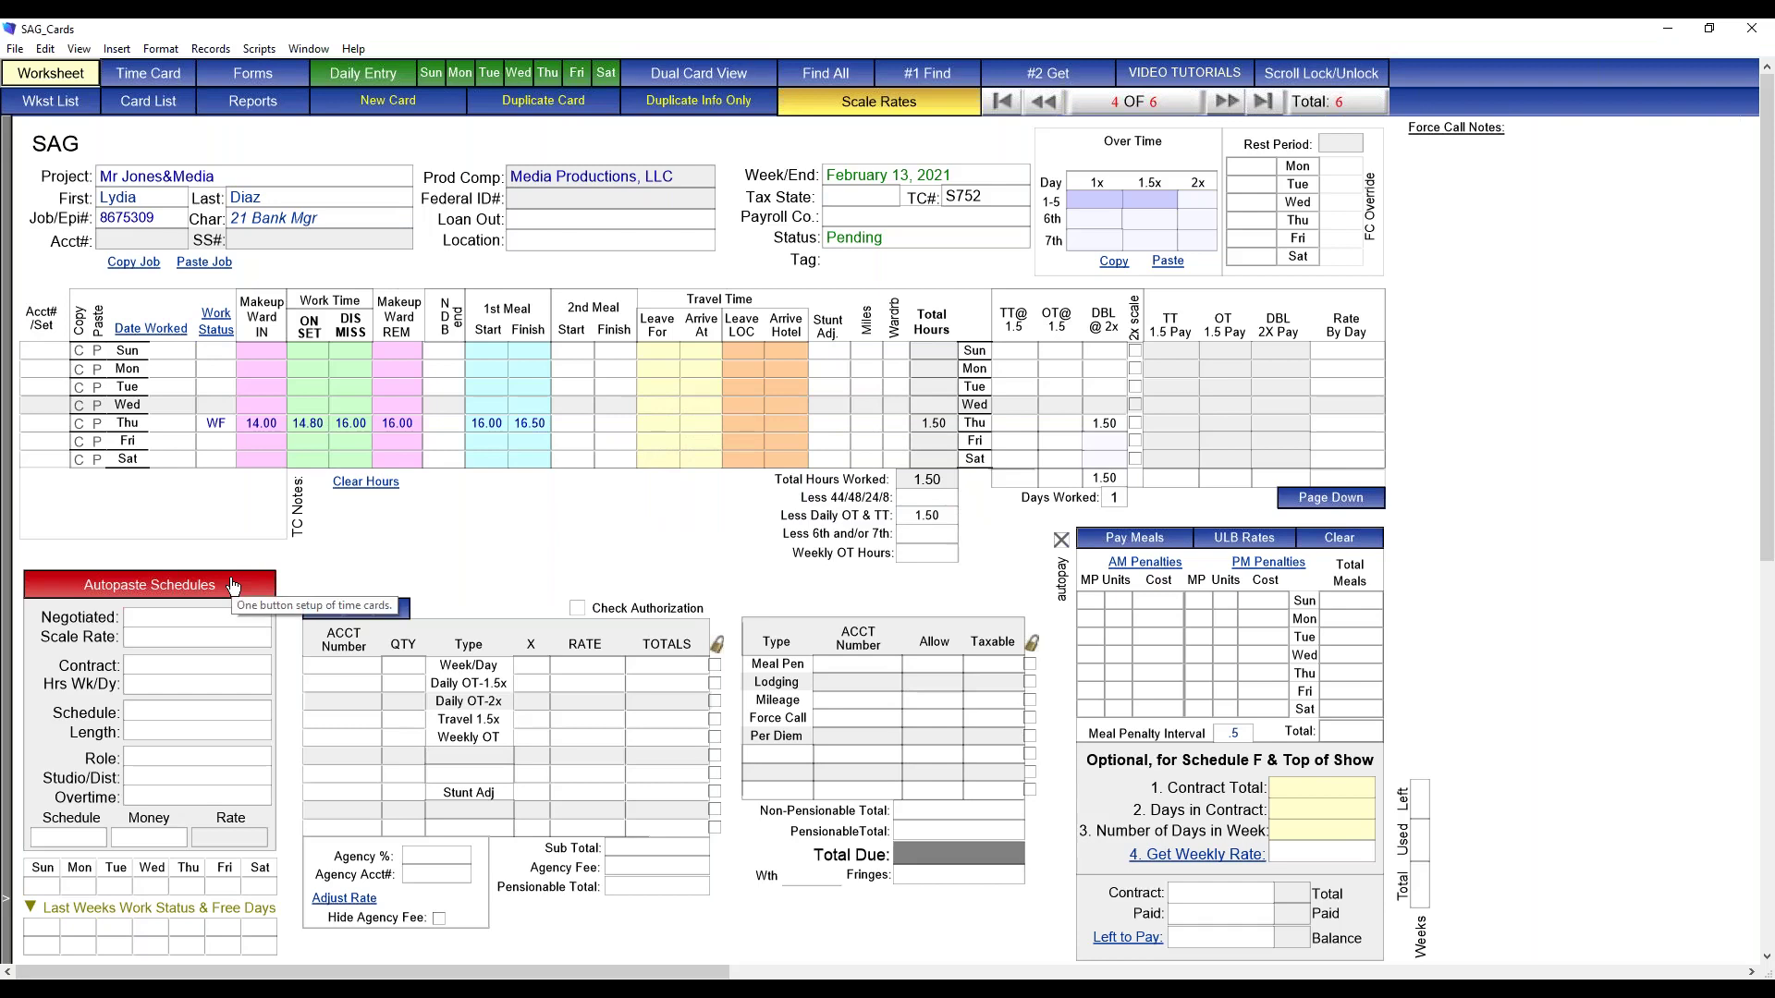
left_click(177, 634)
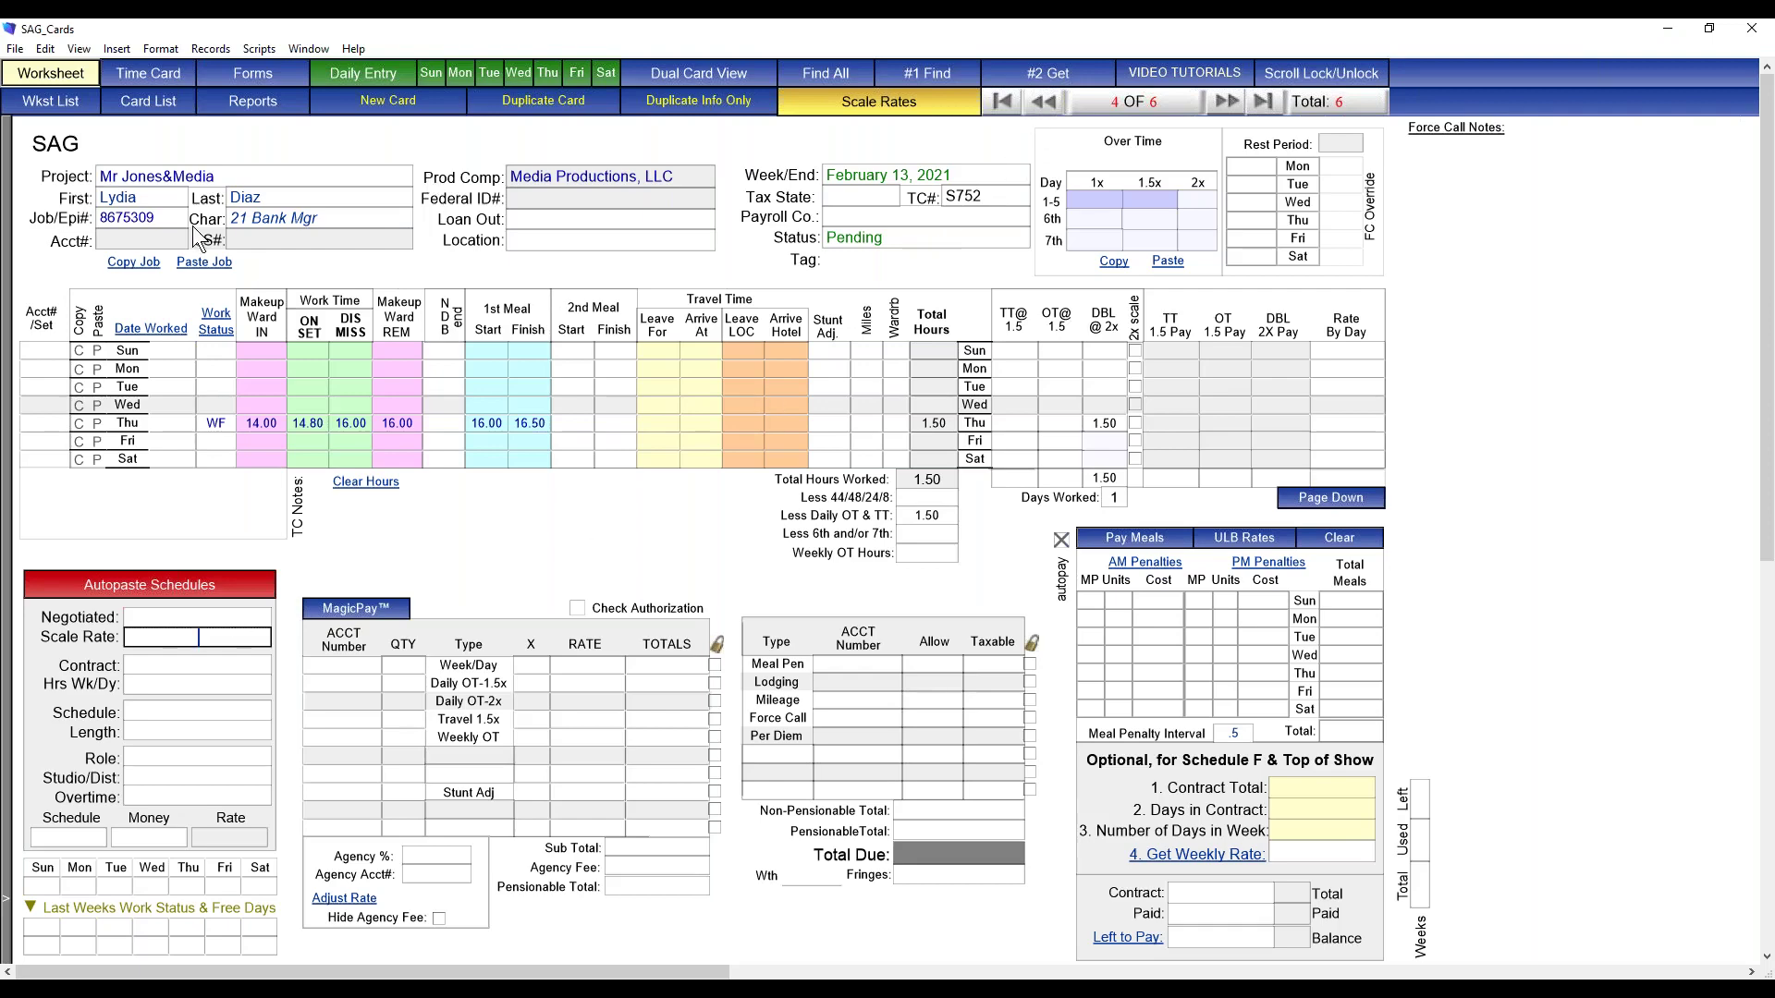
Step: Open the worksheet for 01 Himself from the worksheet list and autopaste the television distant/overnight schedule A: Daily Performer
left_click(57, 101)
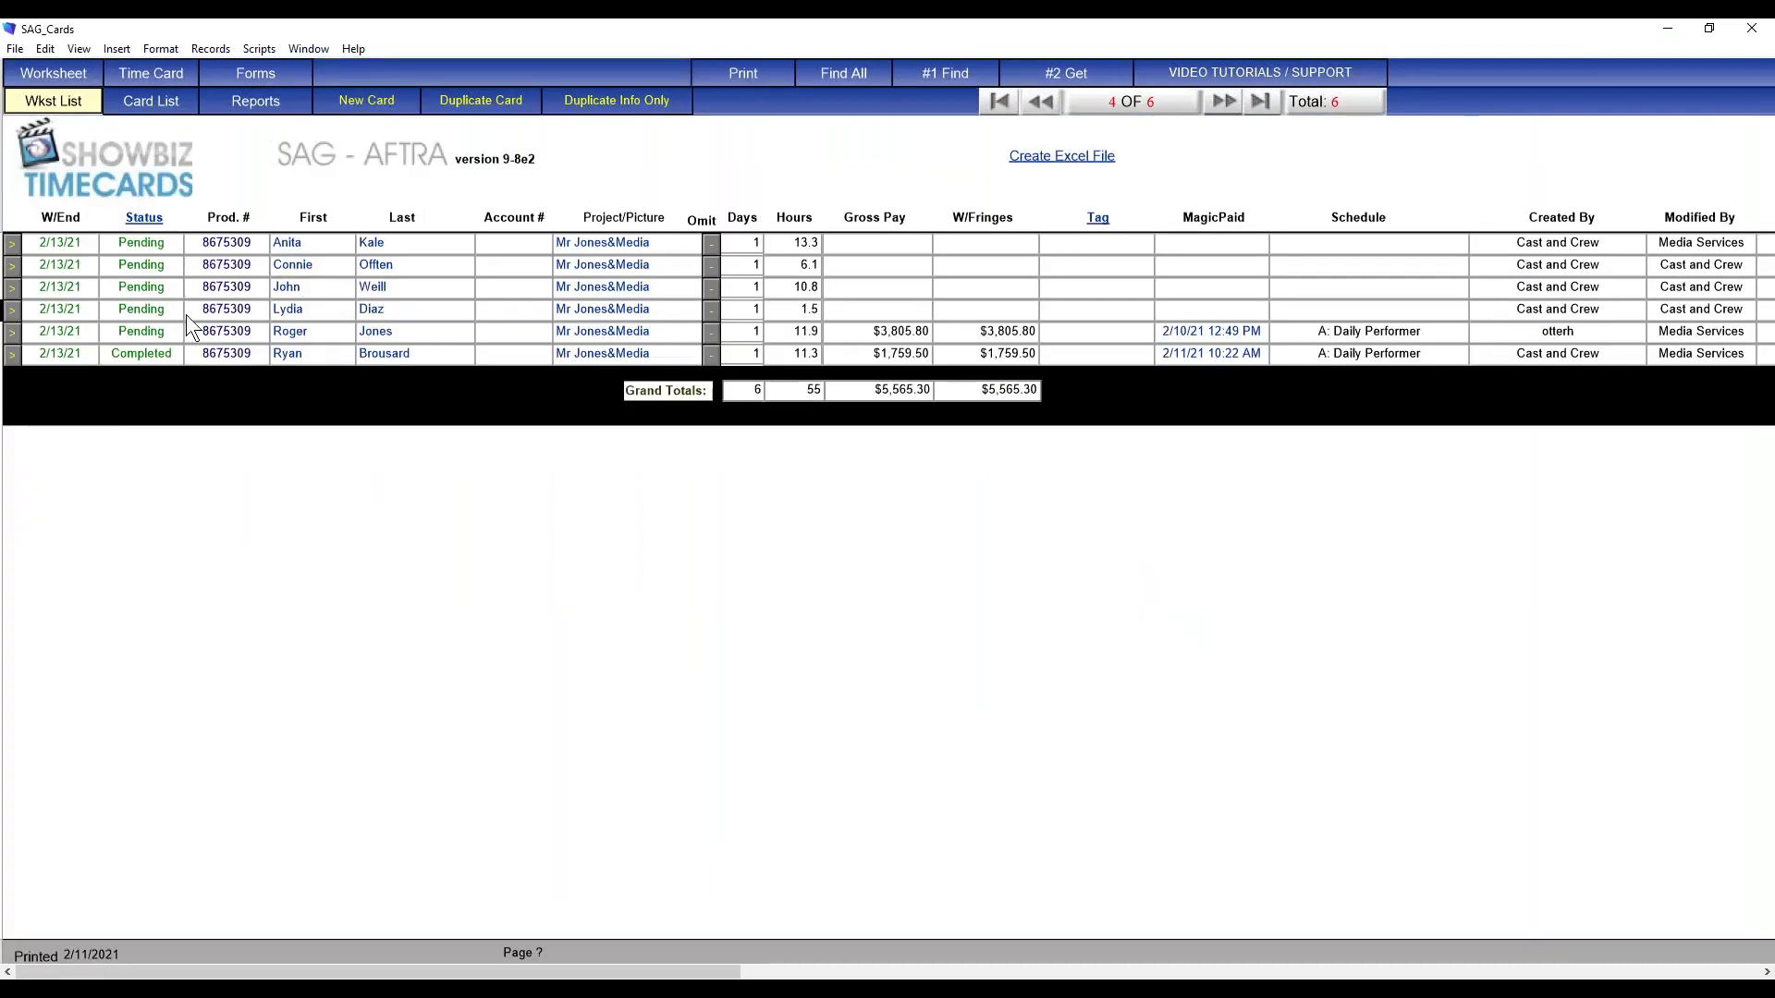
left_click(56, 335)
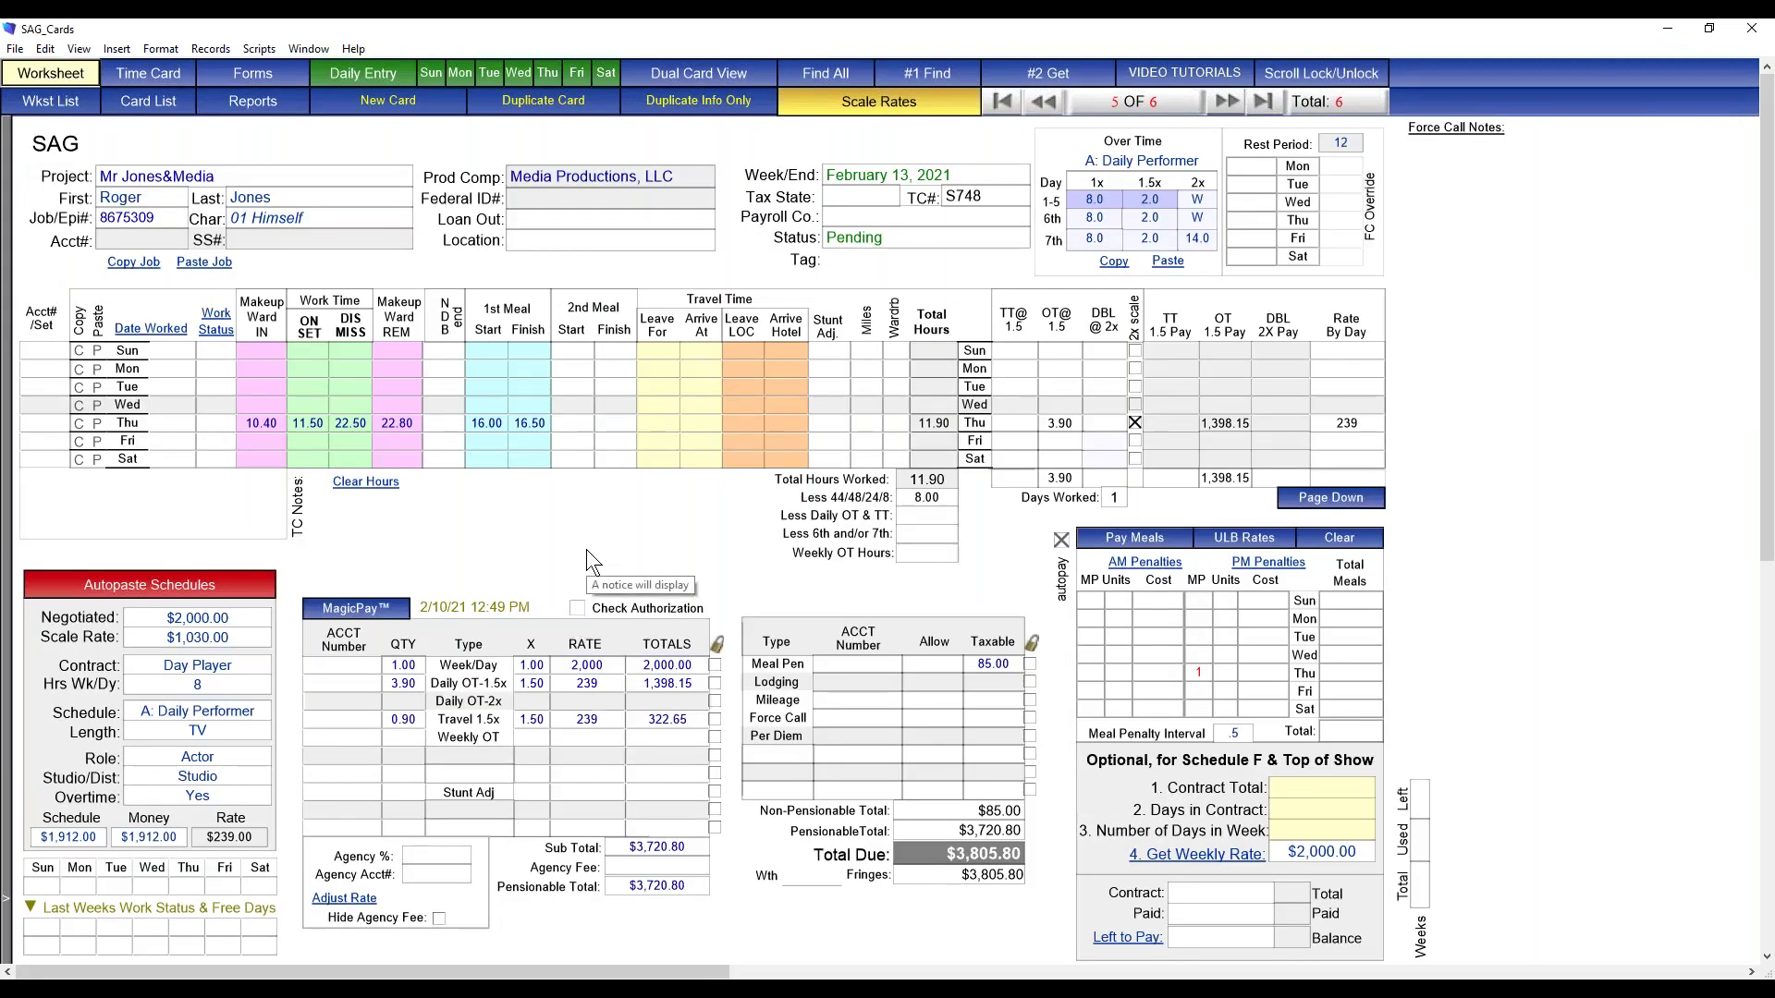
left_click(219, 586)
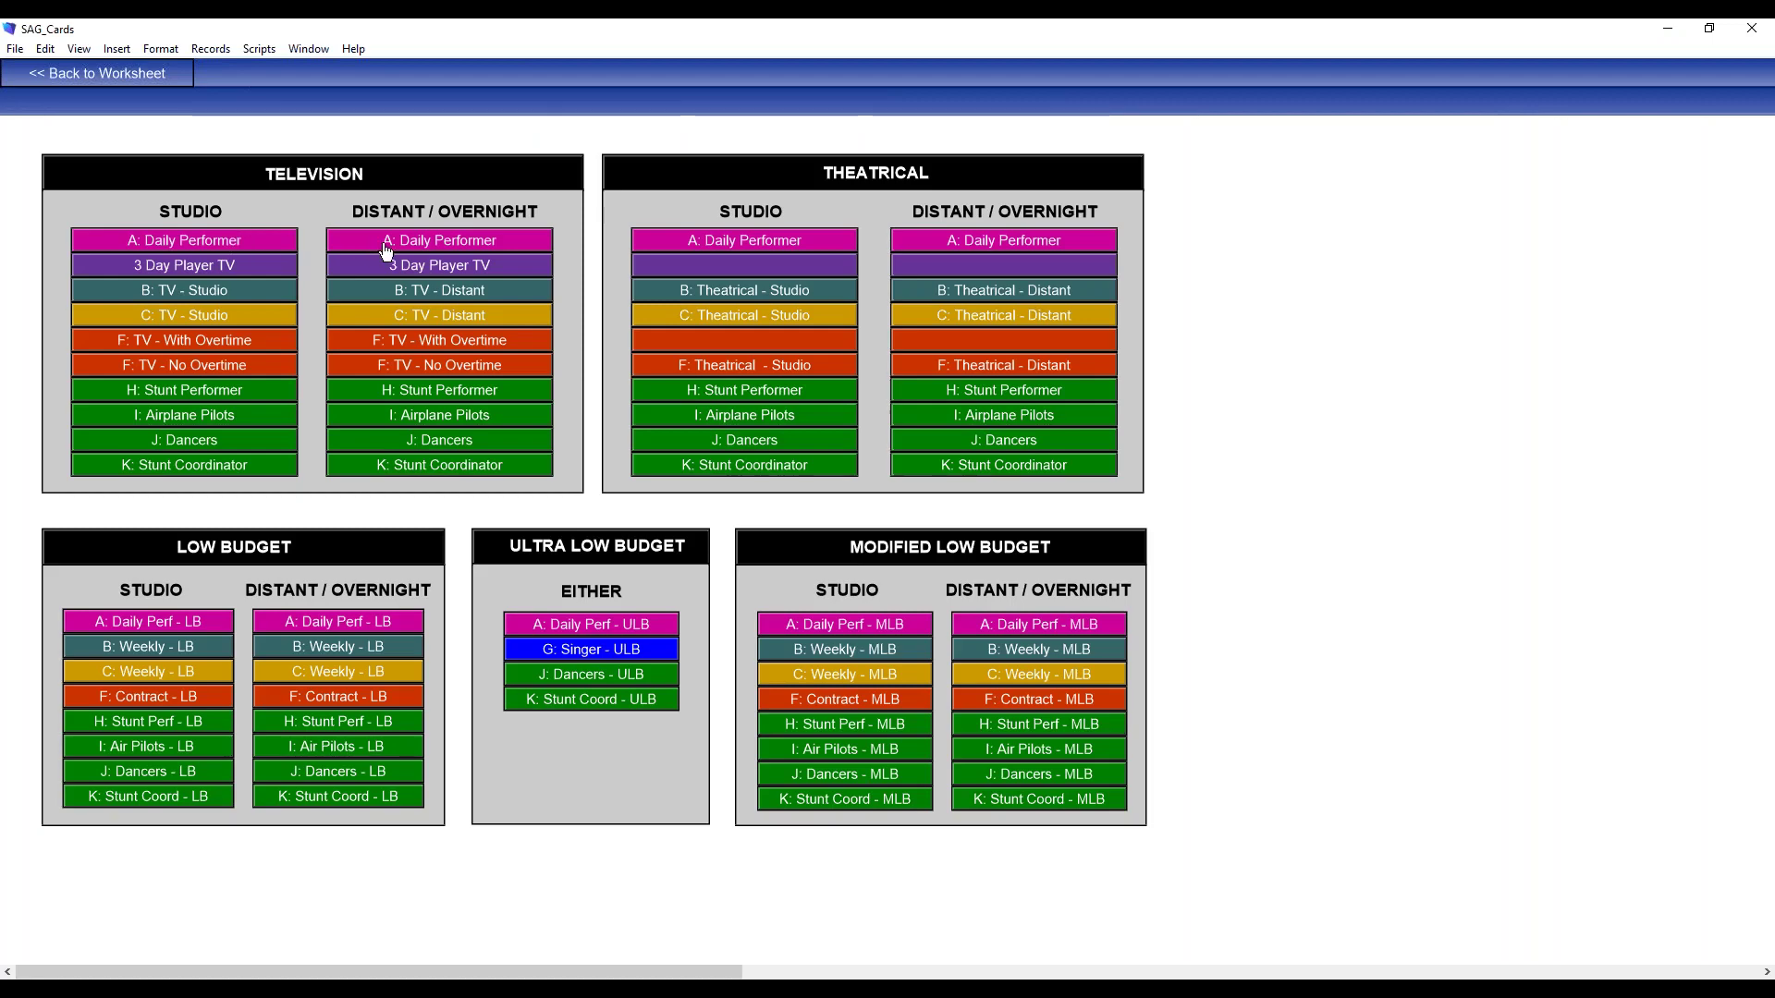
left_click(415, 248)
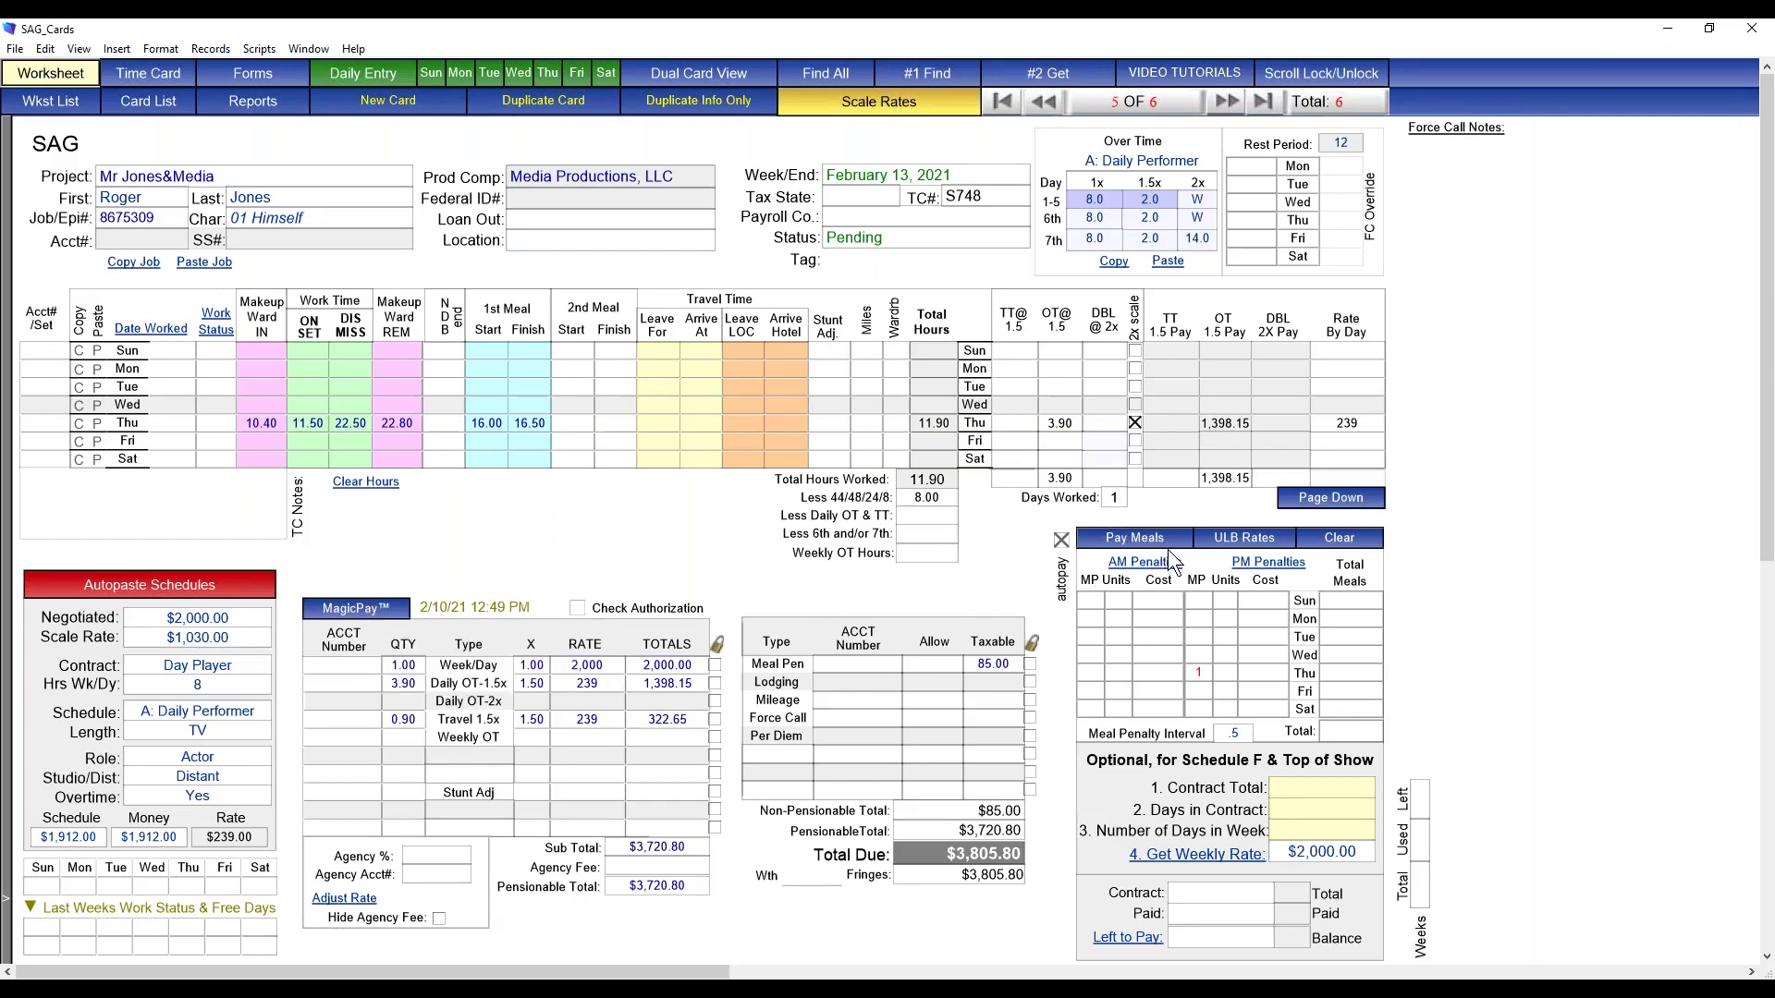
Step: Pay the meal penalties for 01 Himself and recalculate the card with MagicPay
left_click(1057, 631)
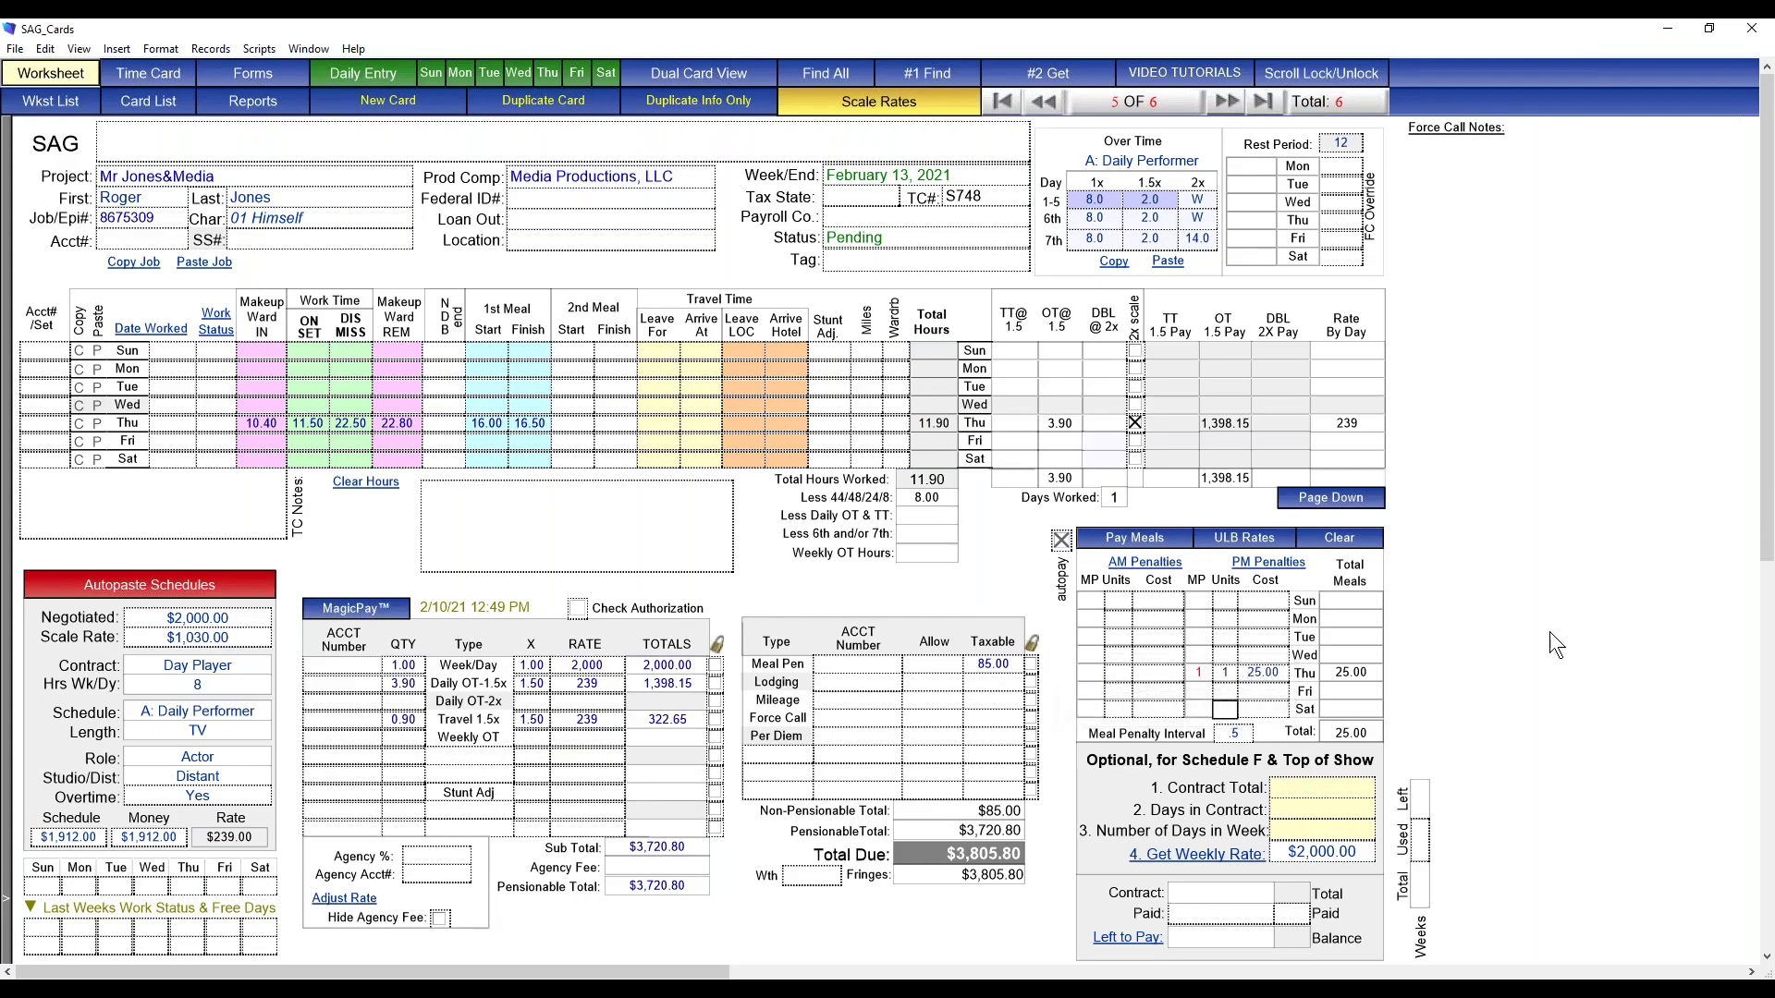
left_click(328, 617)
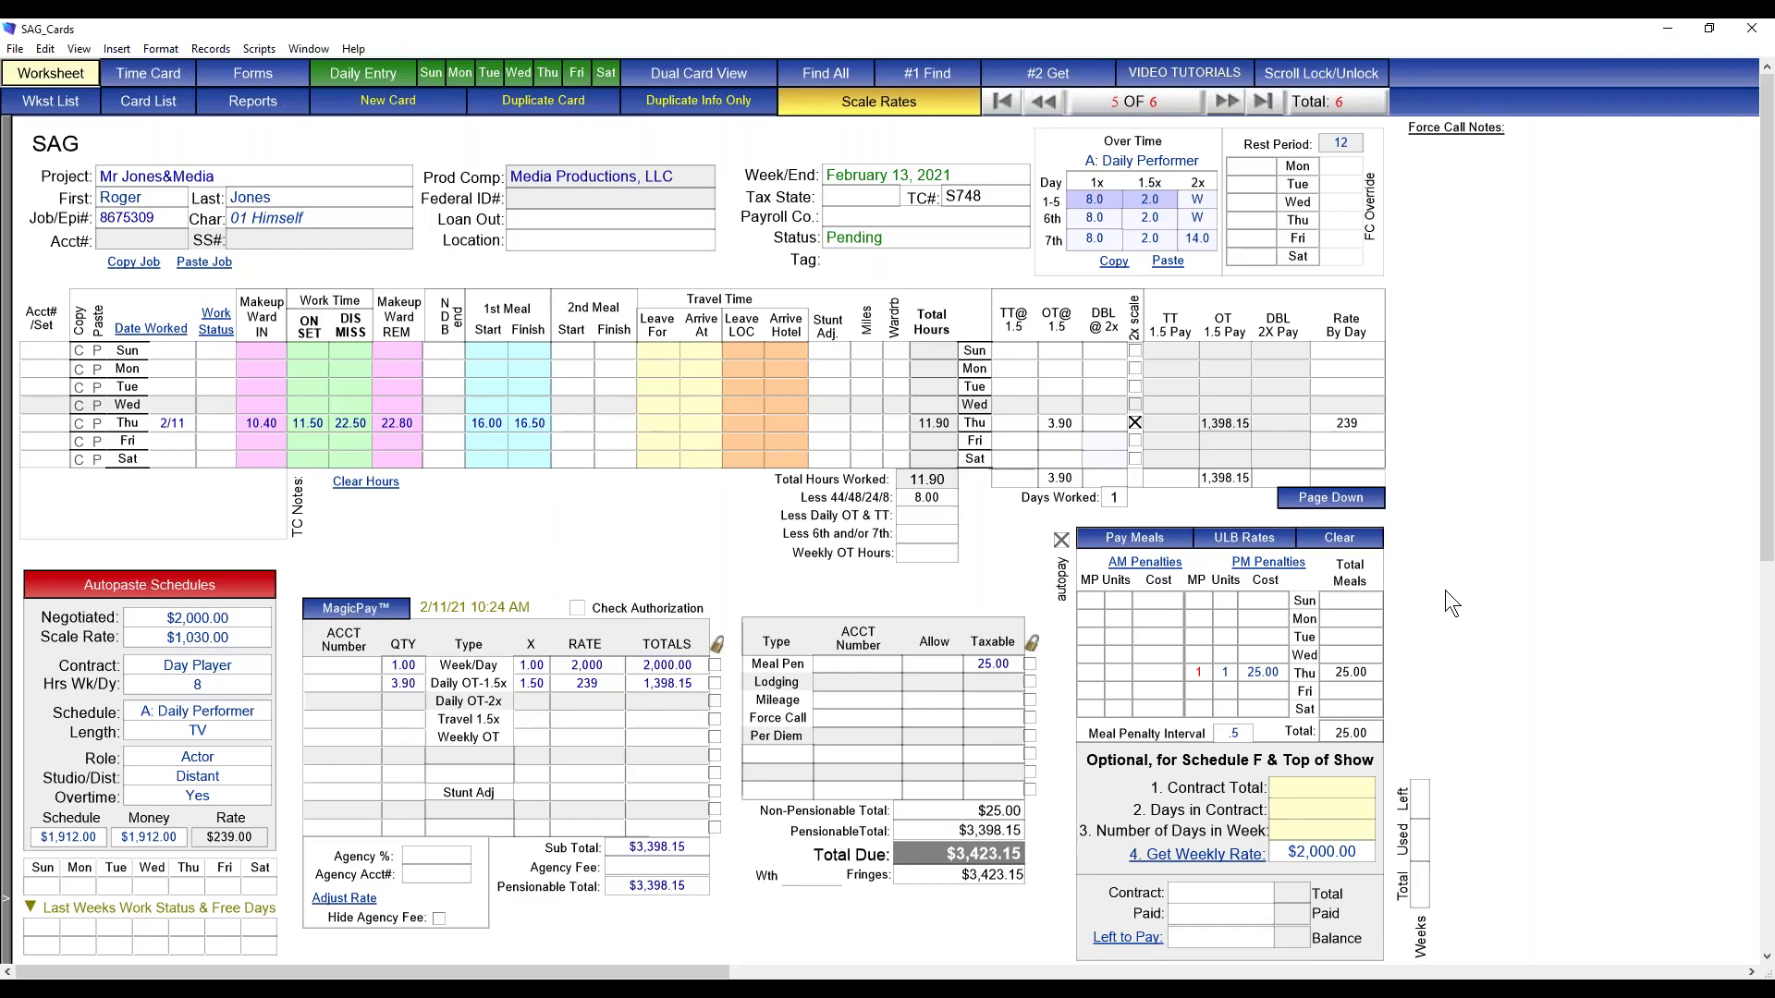
Step: Open the Globals form and set the SAG-AFTRA TV Schedule A money break and schedule break to 2,060
left_click(1147, 563)
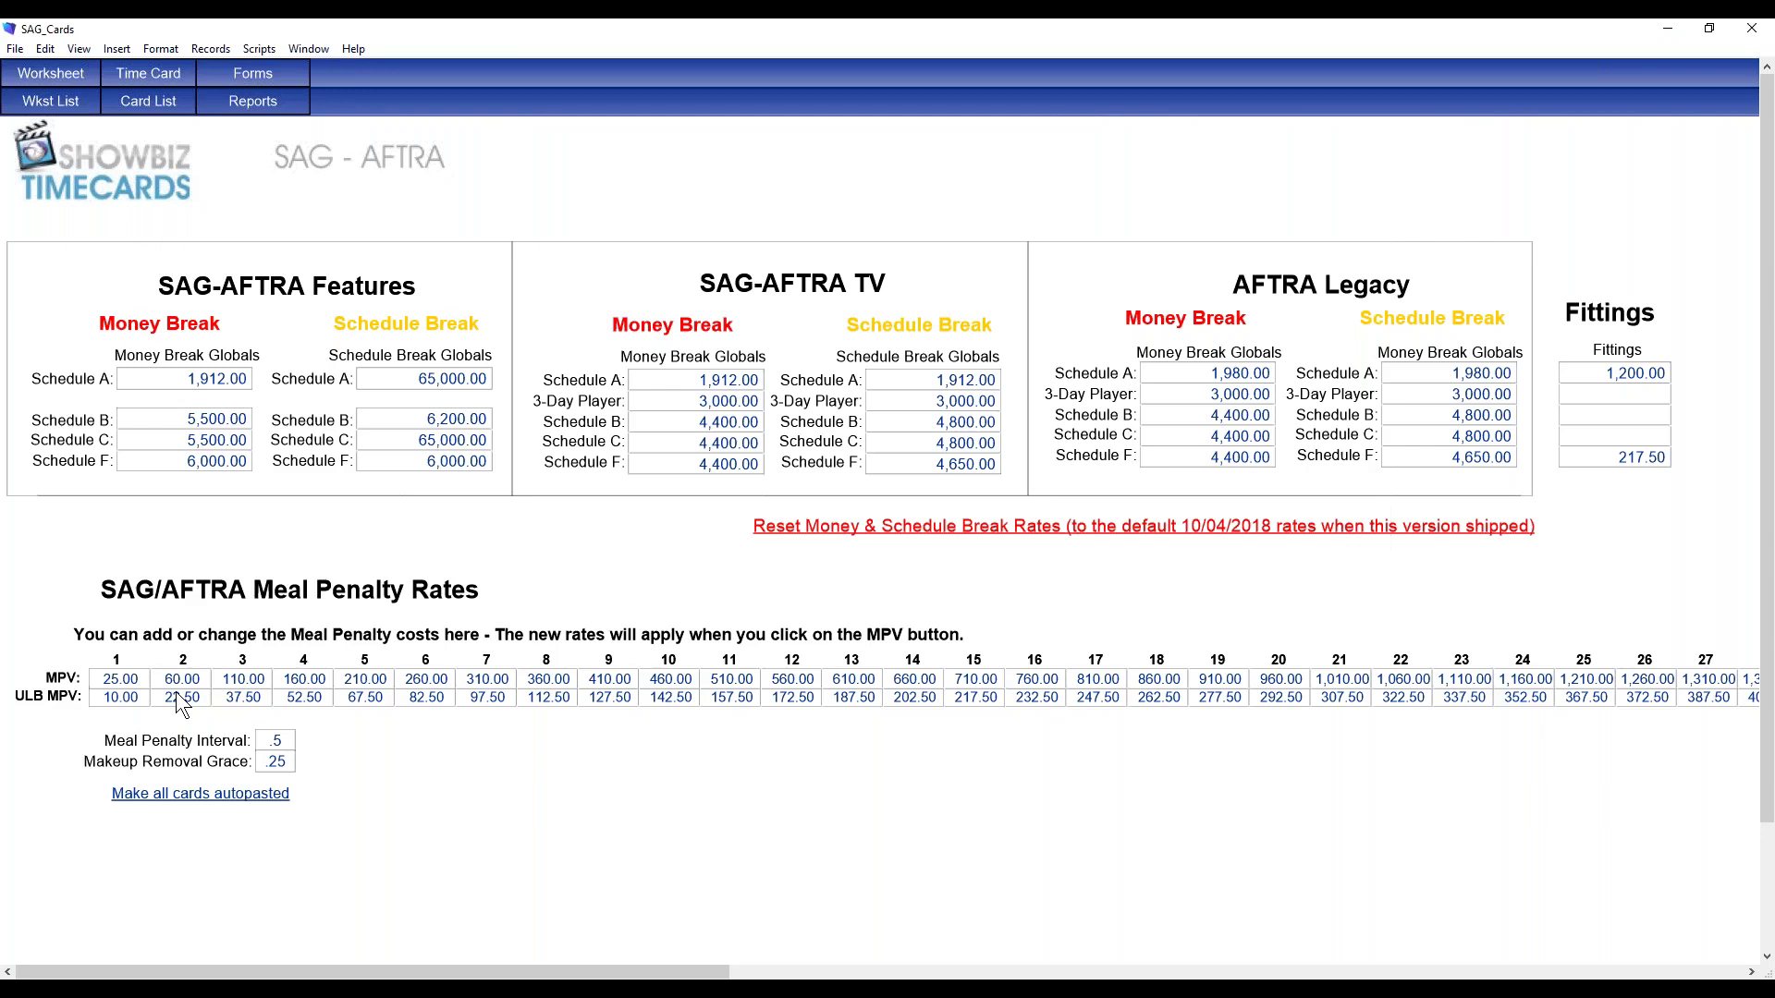
mouse_move(283, 745)
left_click(754, 380)
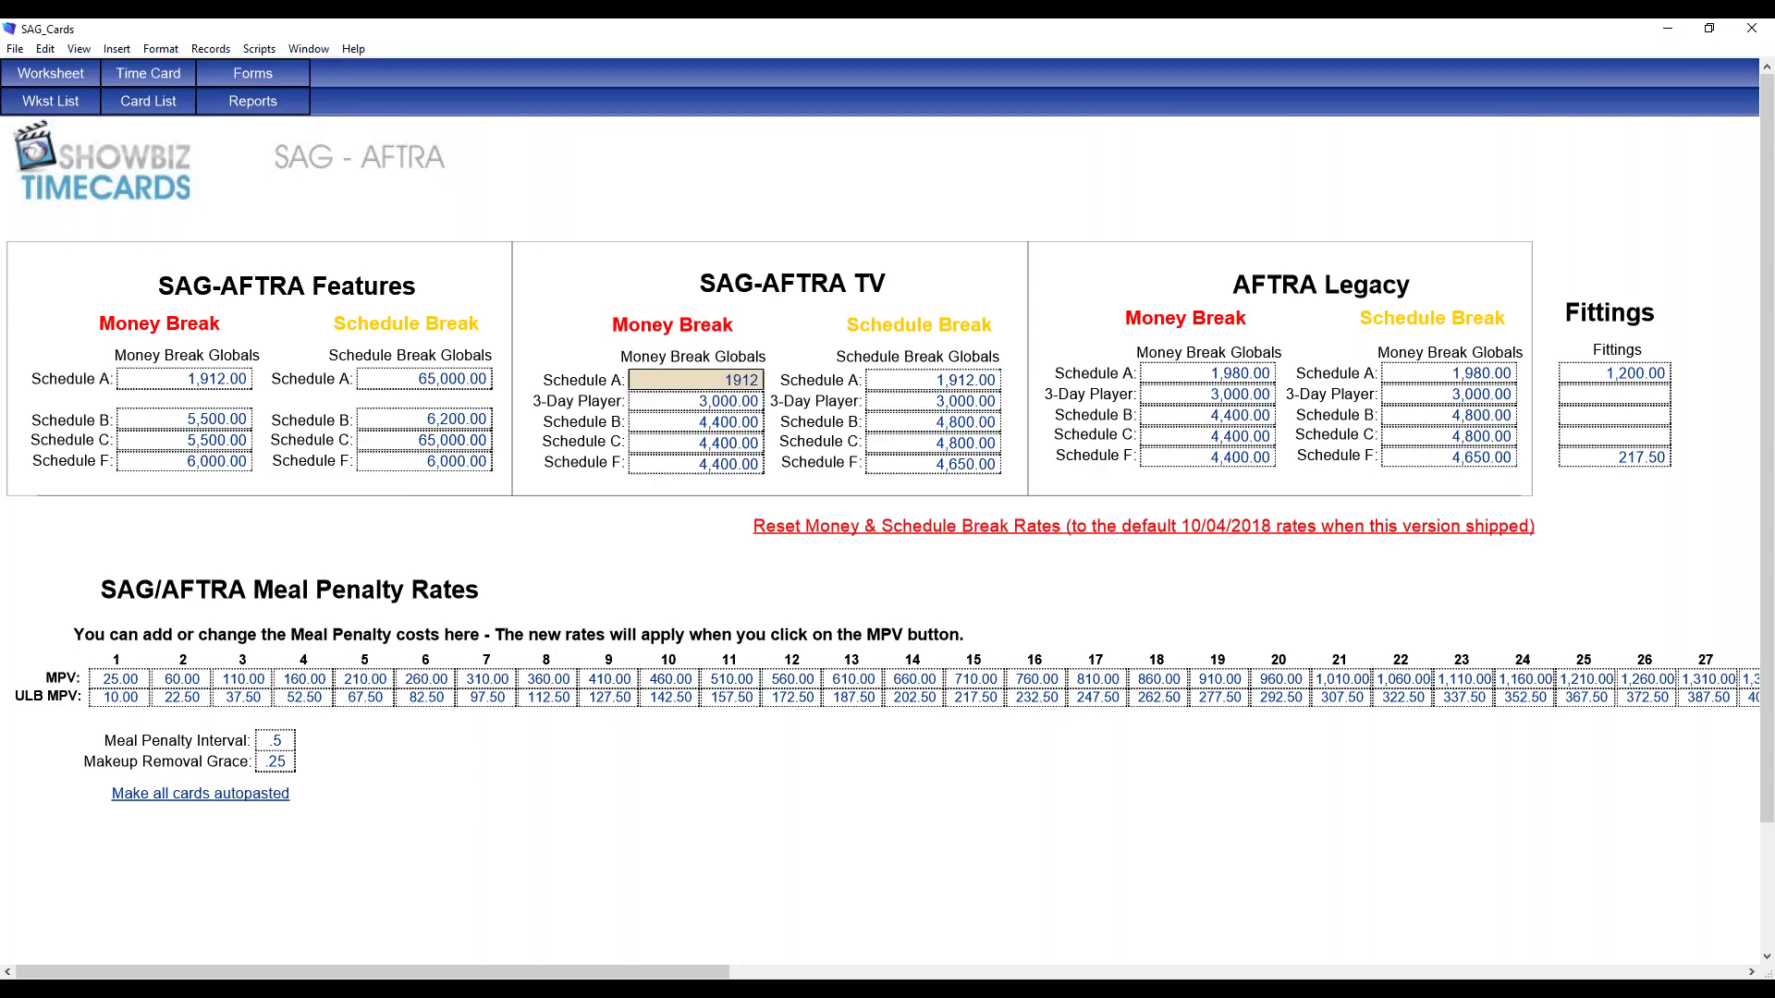
type("2060")
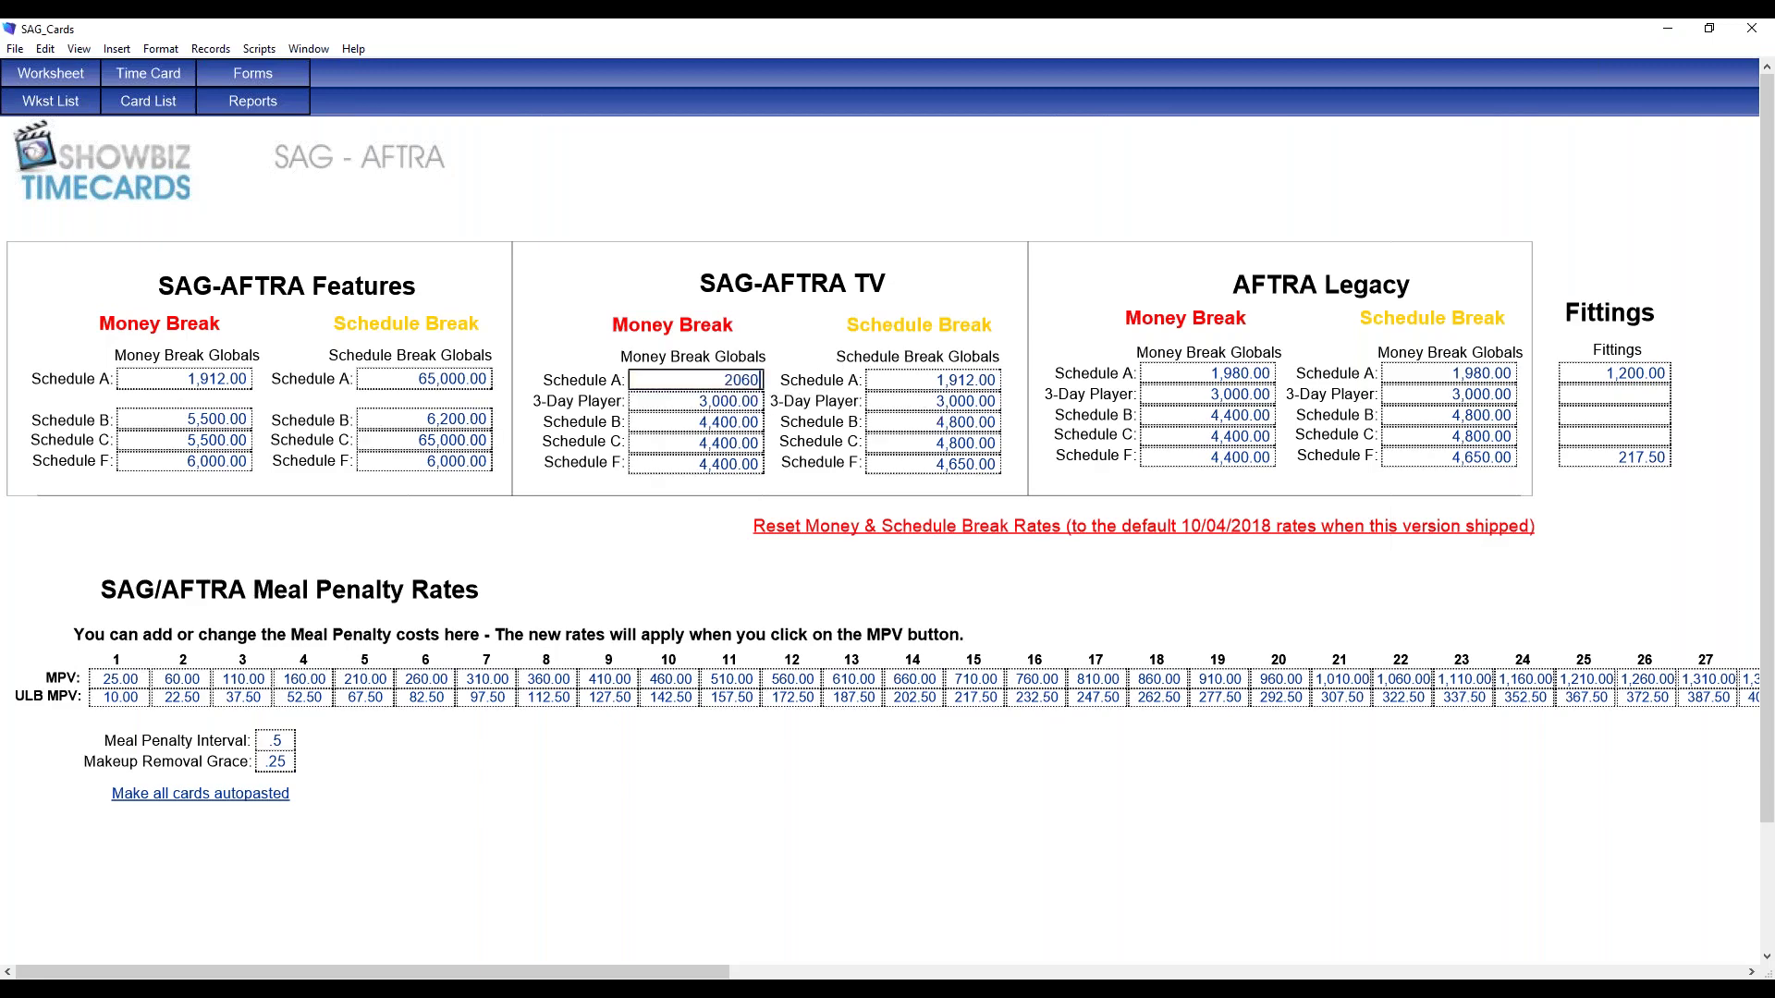
left_click(952, 384)
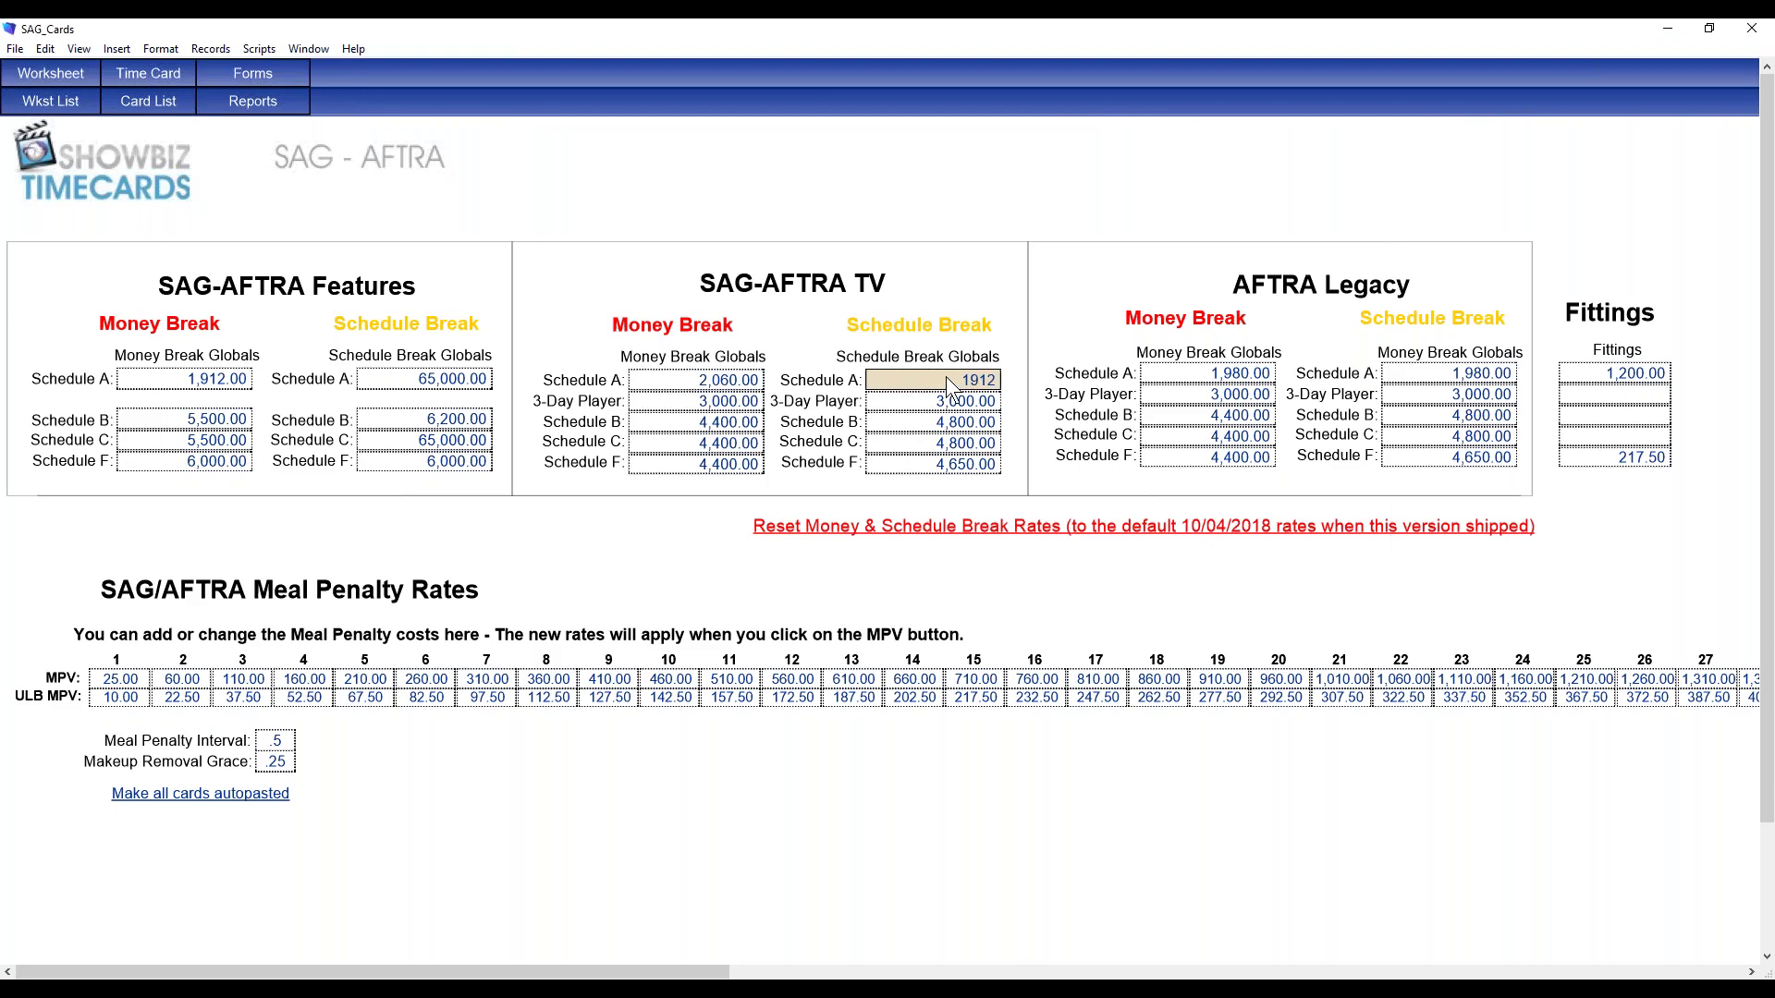
type("2060")
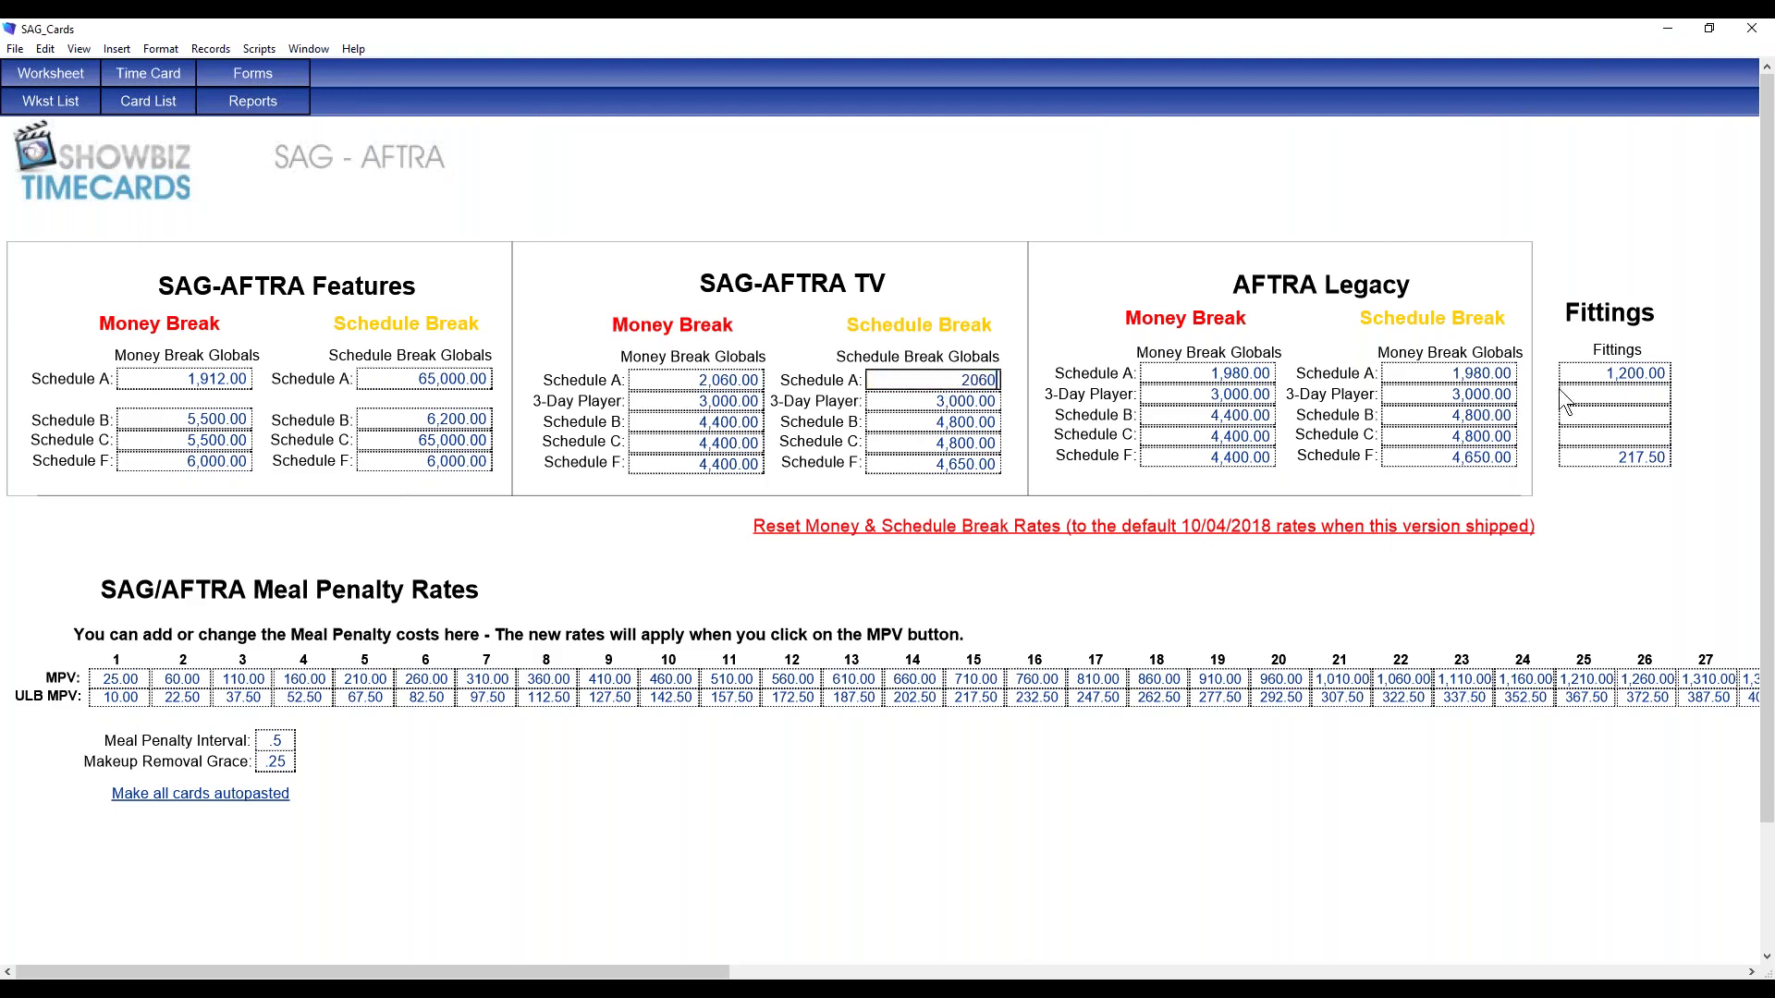
Step: Set the first Fittings rate in the globals to 1,400
left_click(1635, 377)
key("BackSpace")
key("BackSpace")
key("BackSpace")
key("BackSpace")
type("1400")
left_click(1595, 561)
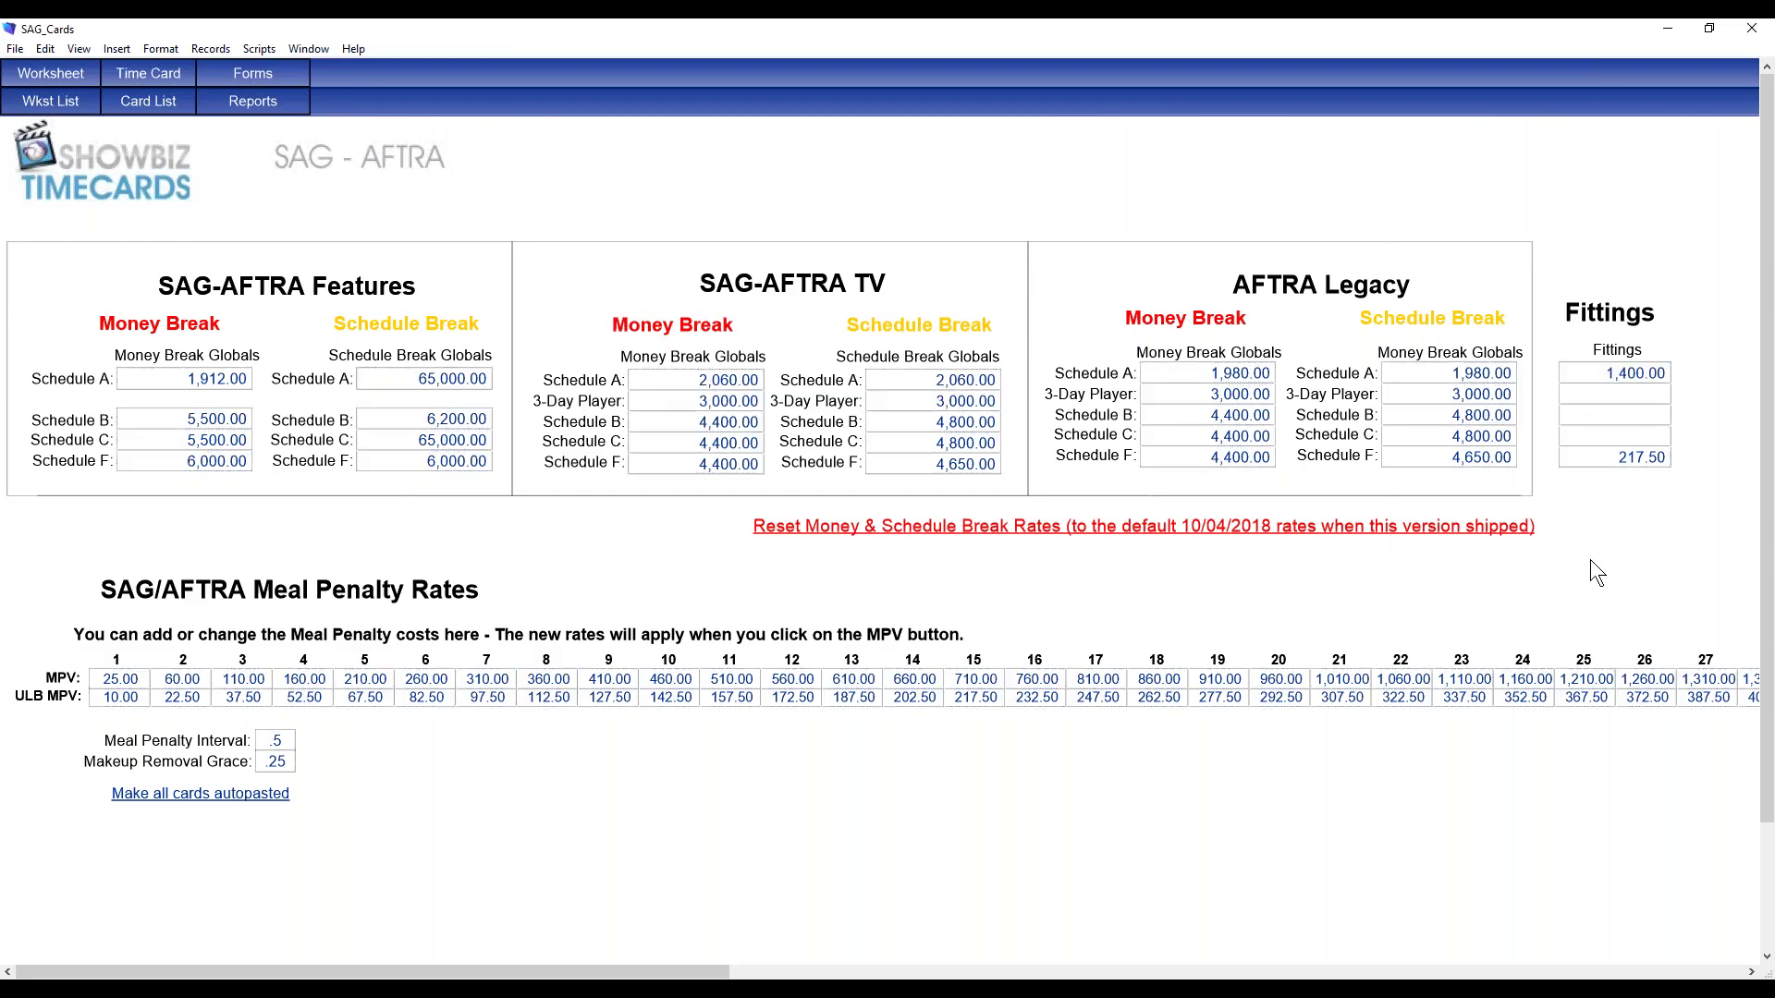
Step: Look through the forms and reports lists and reopen the Globals form
left_click(236, 80)
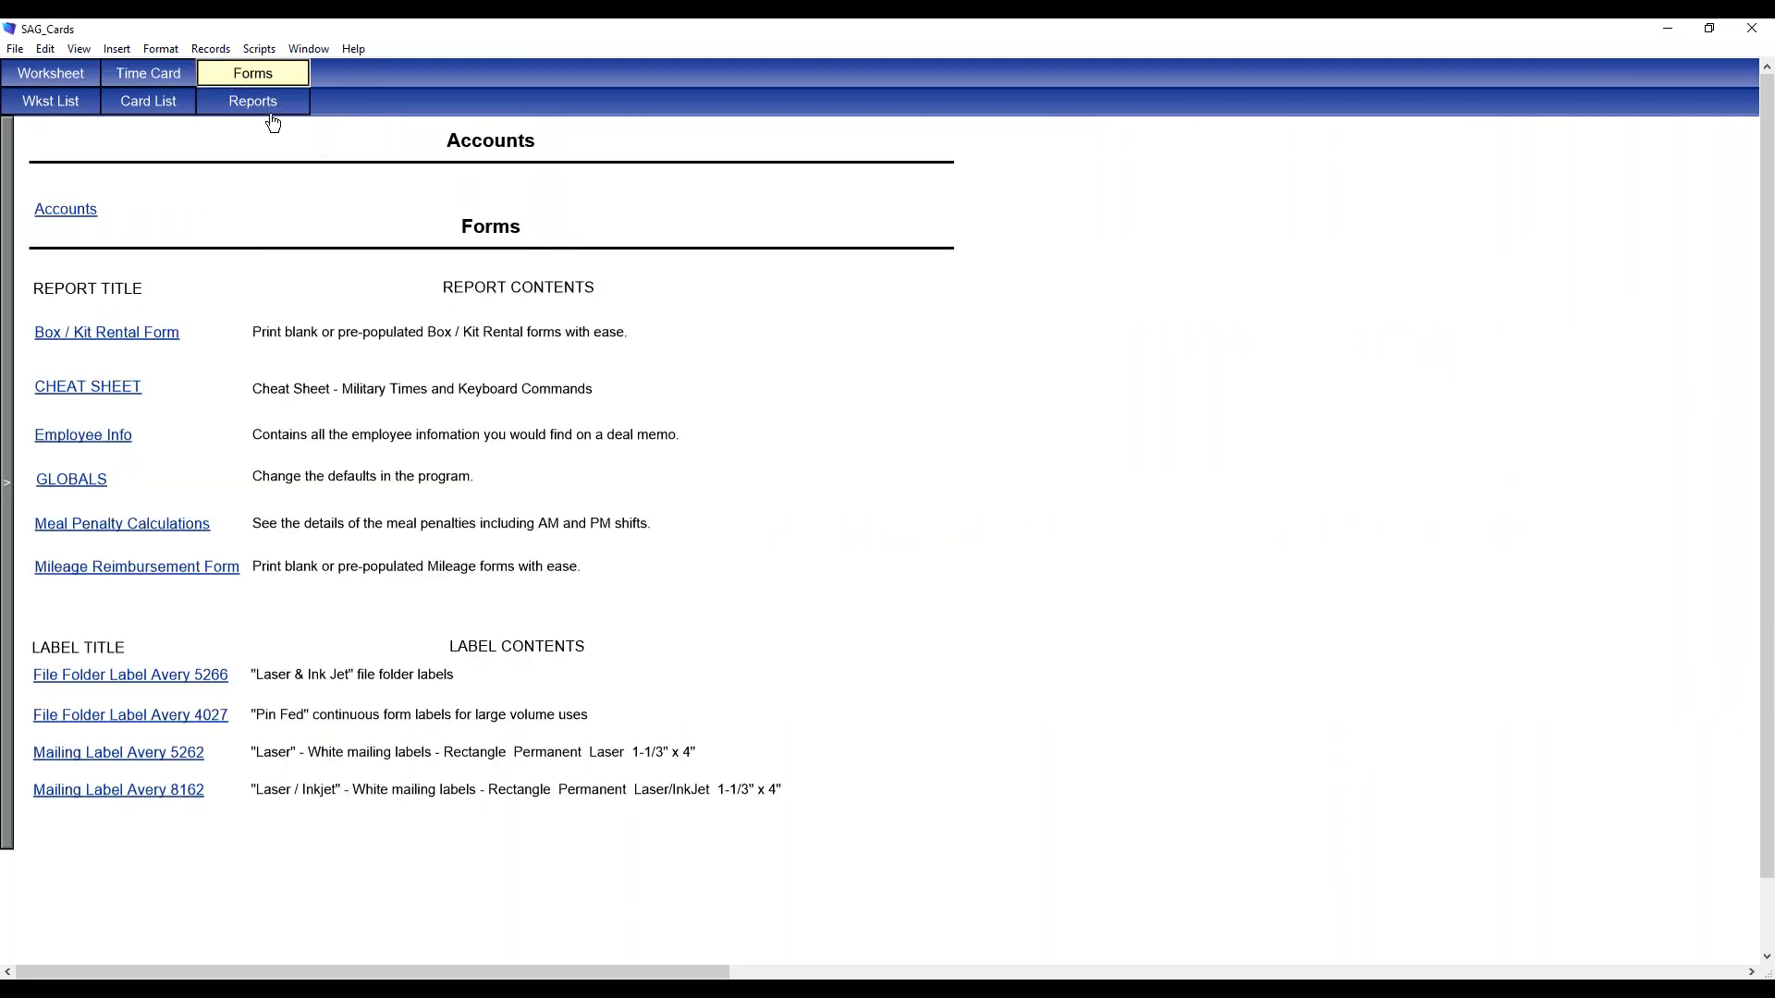
left_click(273, 111)
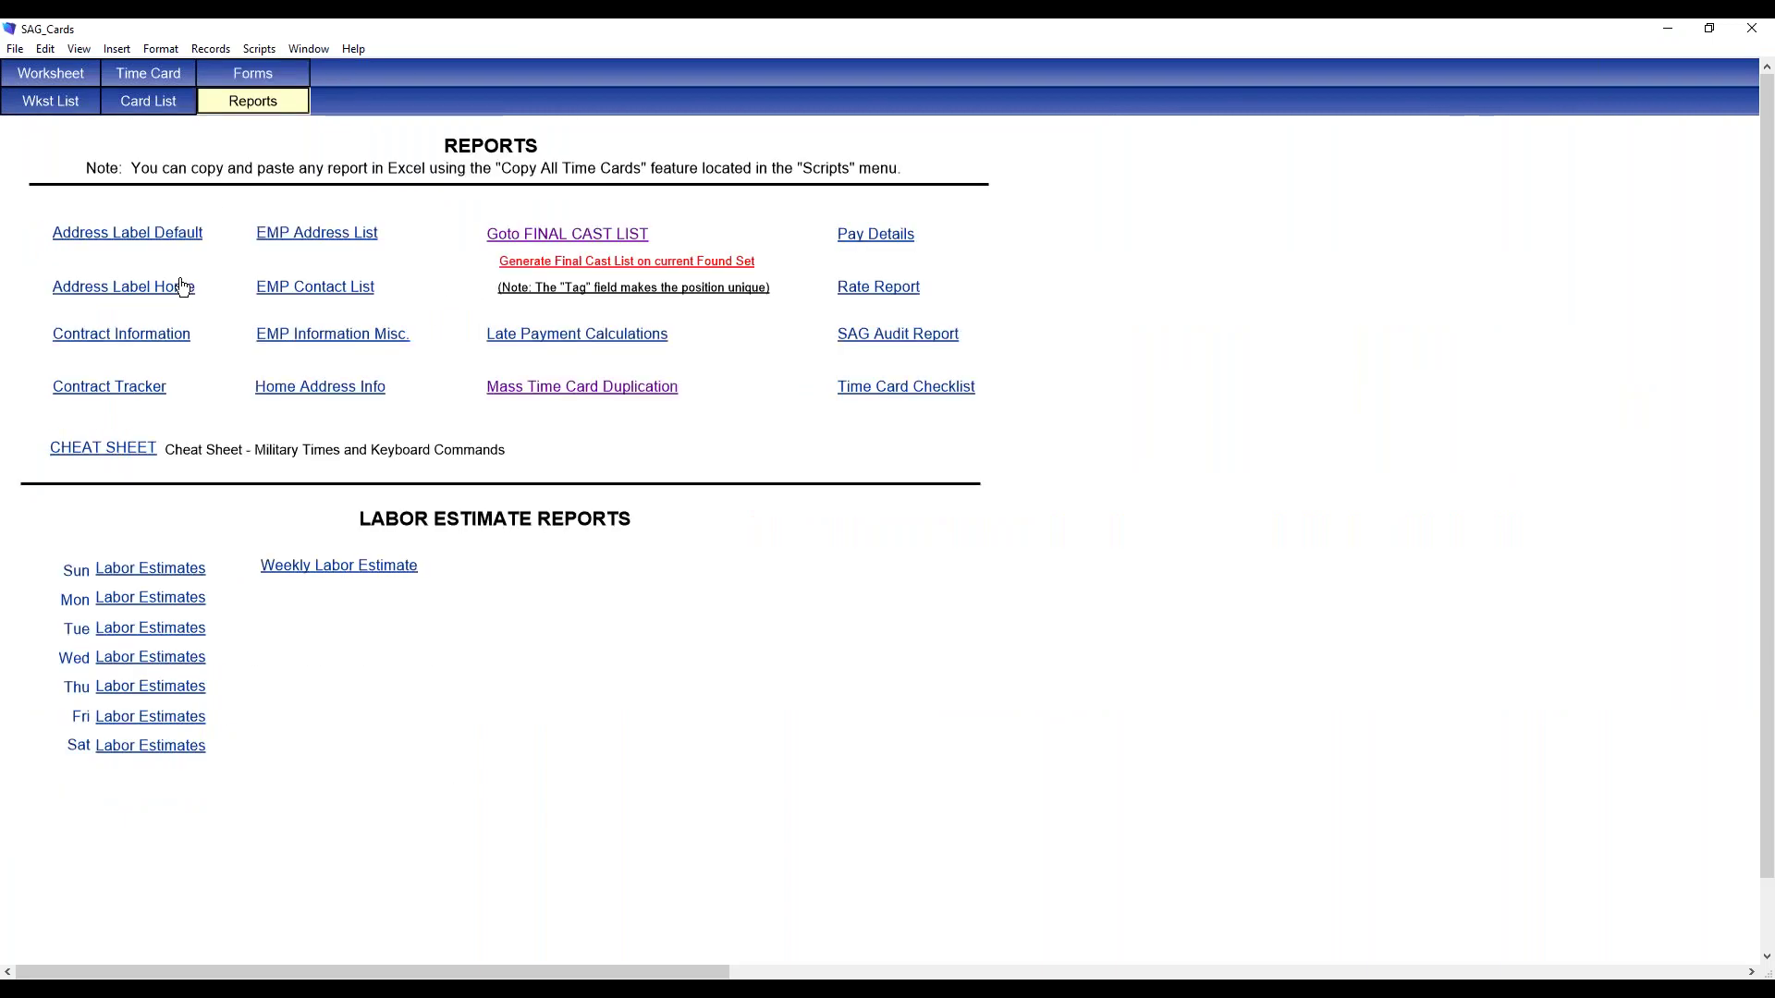
left_click(250, 74)
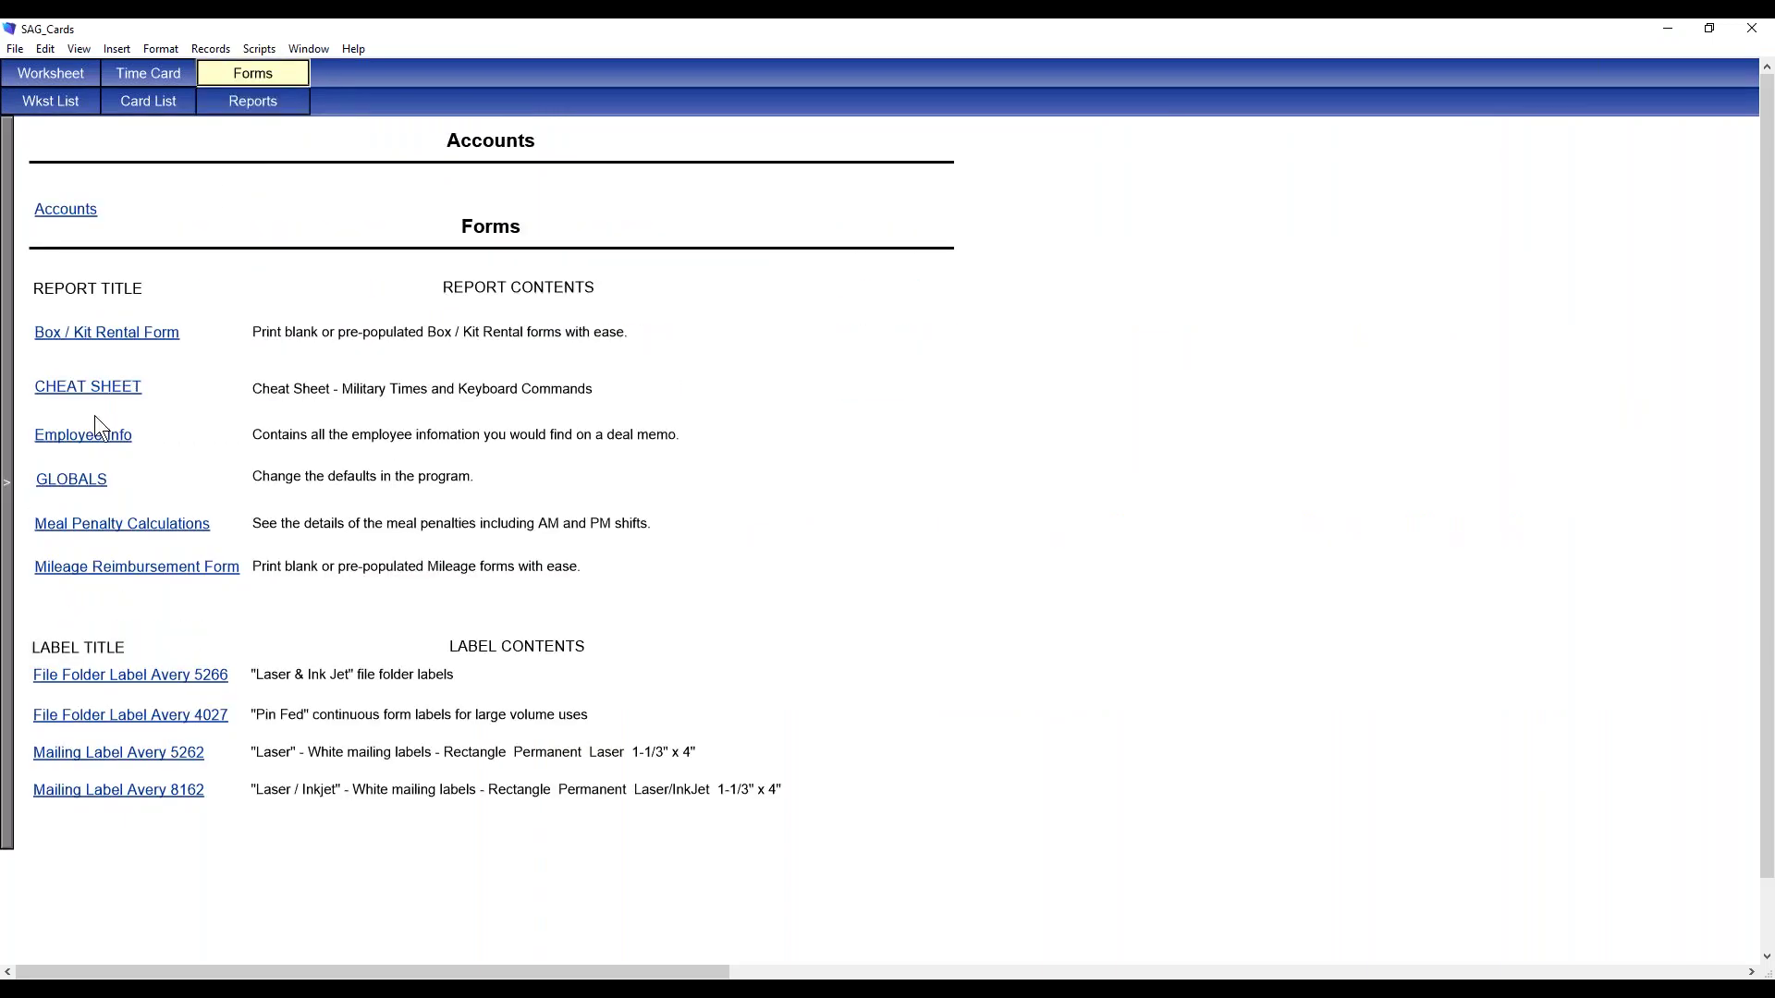
left_click(87, 480)
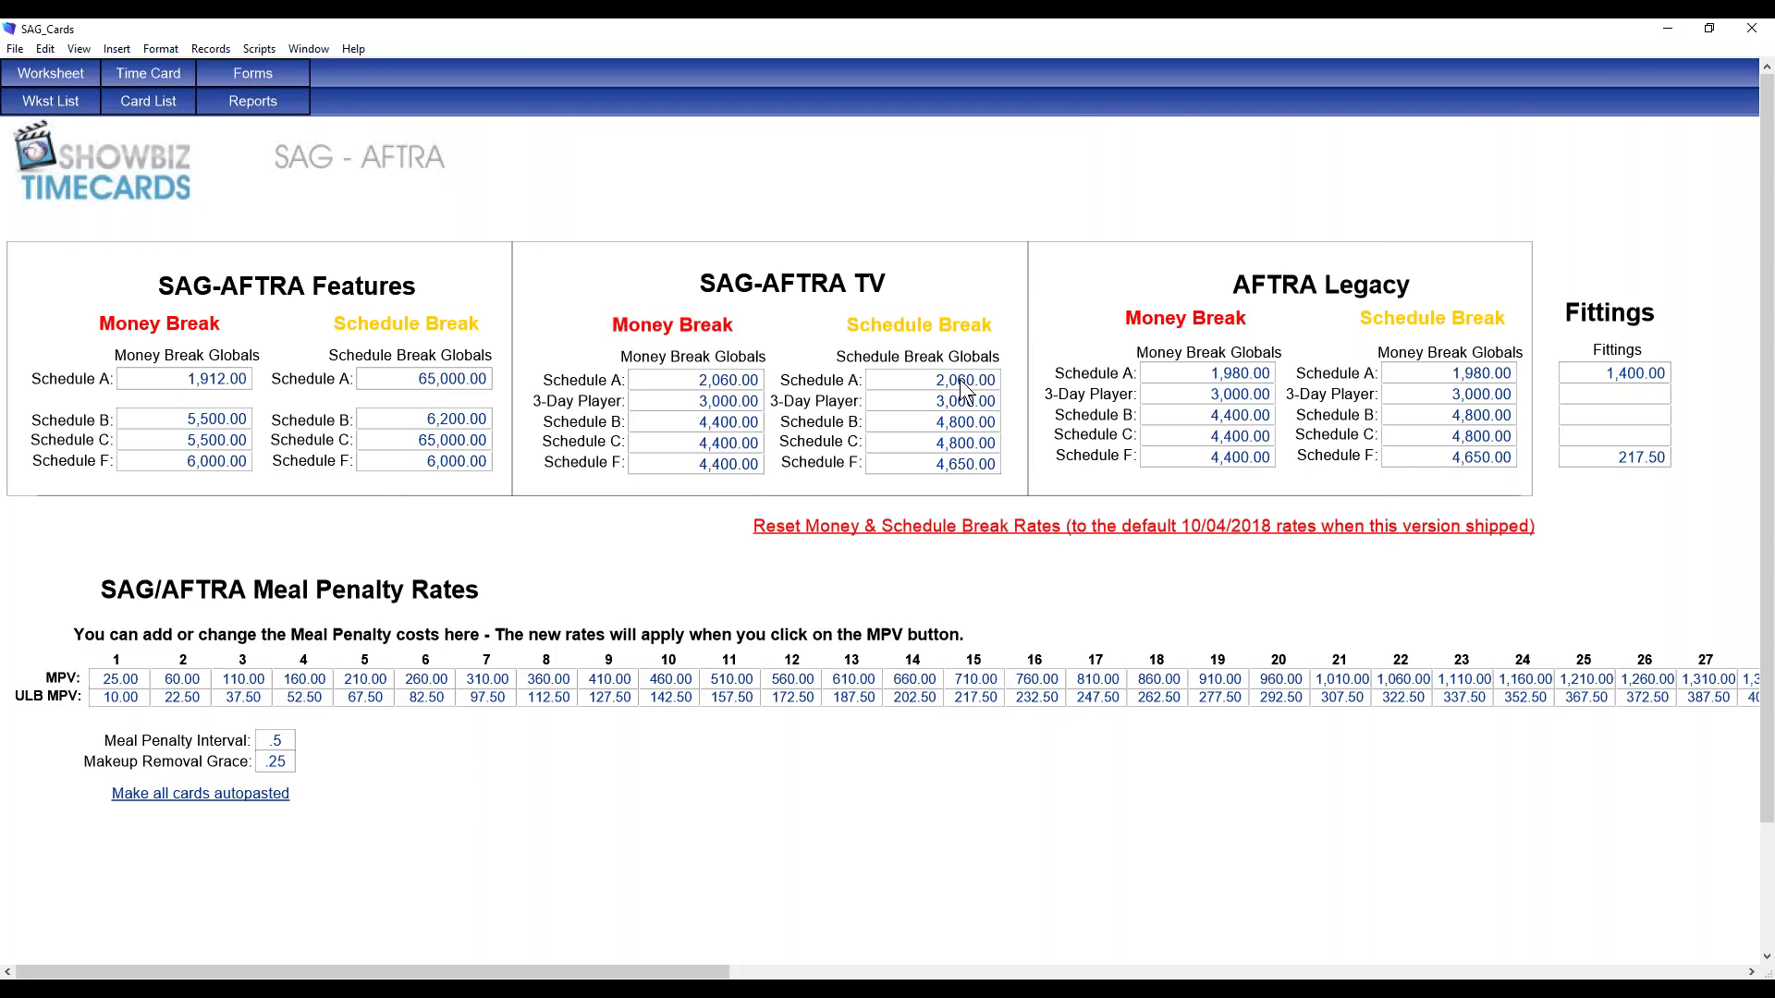
Step: Return to the worksheet for 01 Himself and reapply the television distant/overnight A: Daily Performer schedule with the updated break rates
left_click(83, 83)
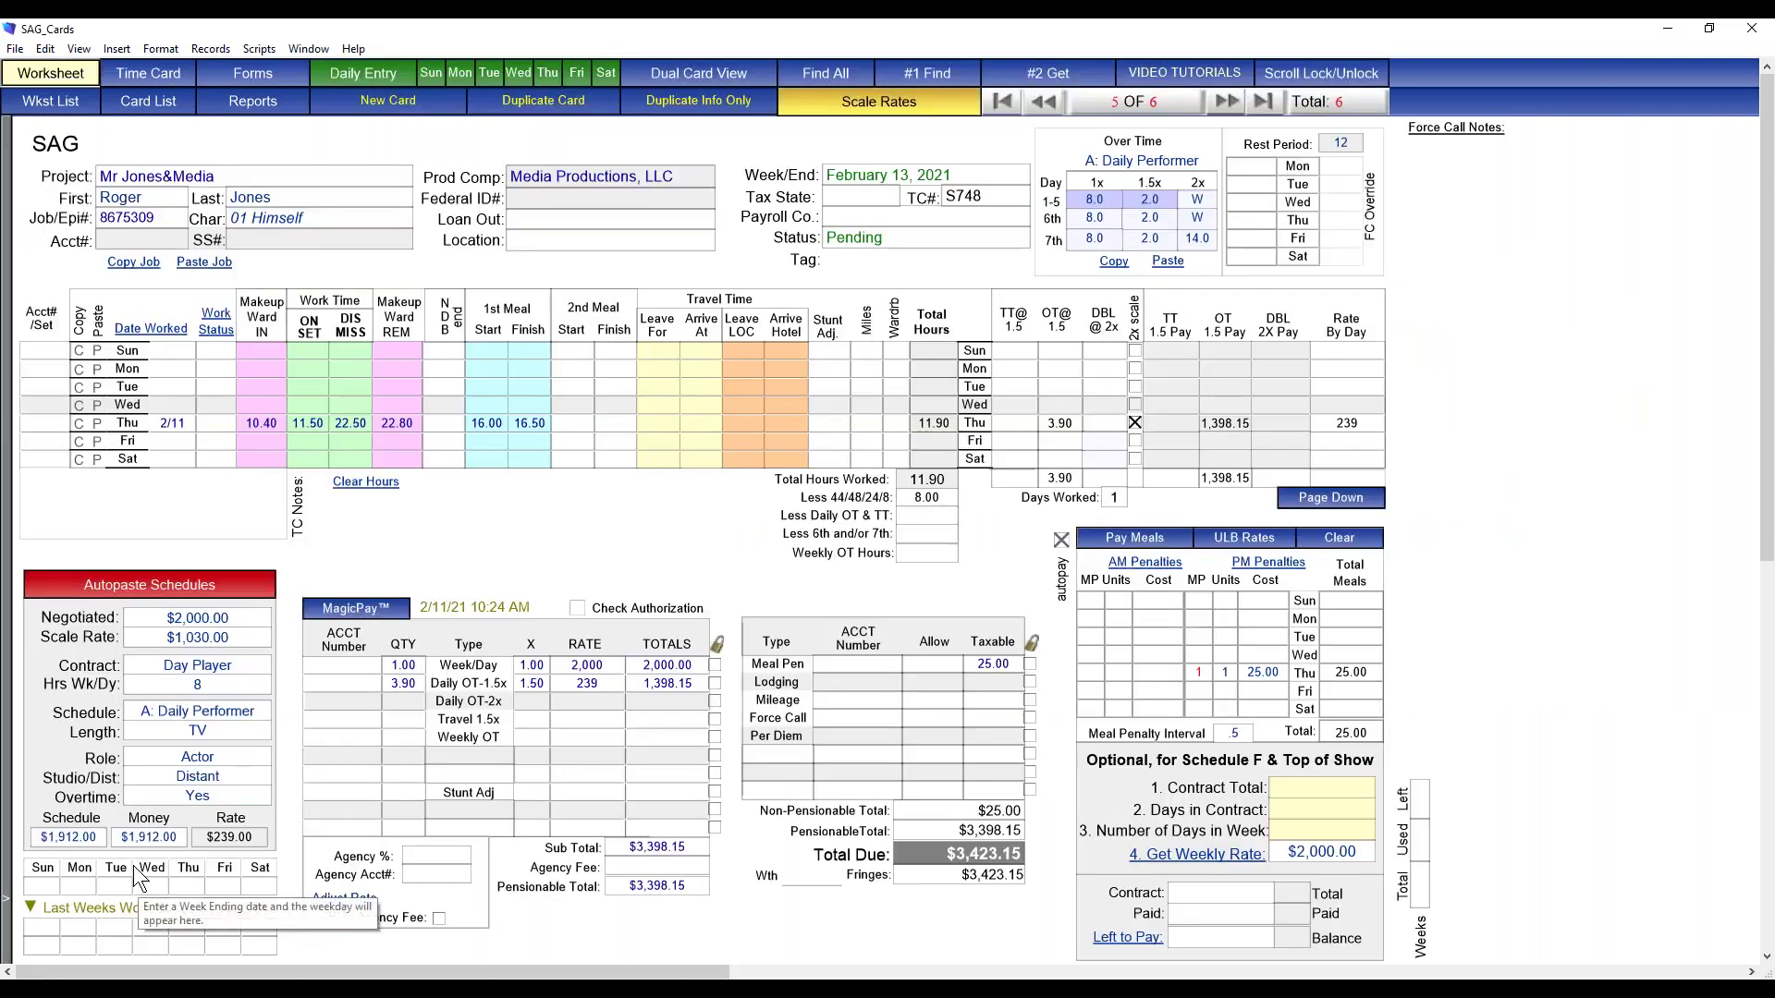
left_click(121, 588)
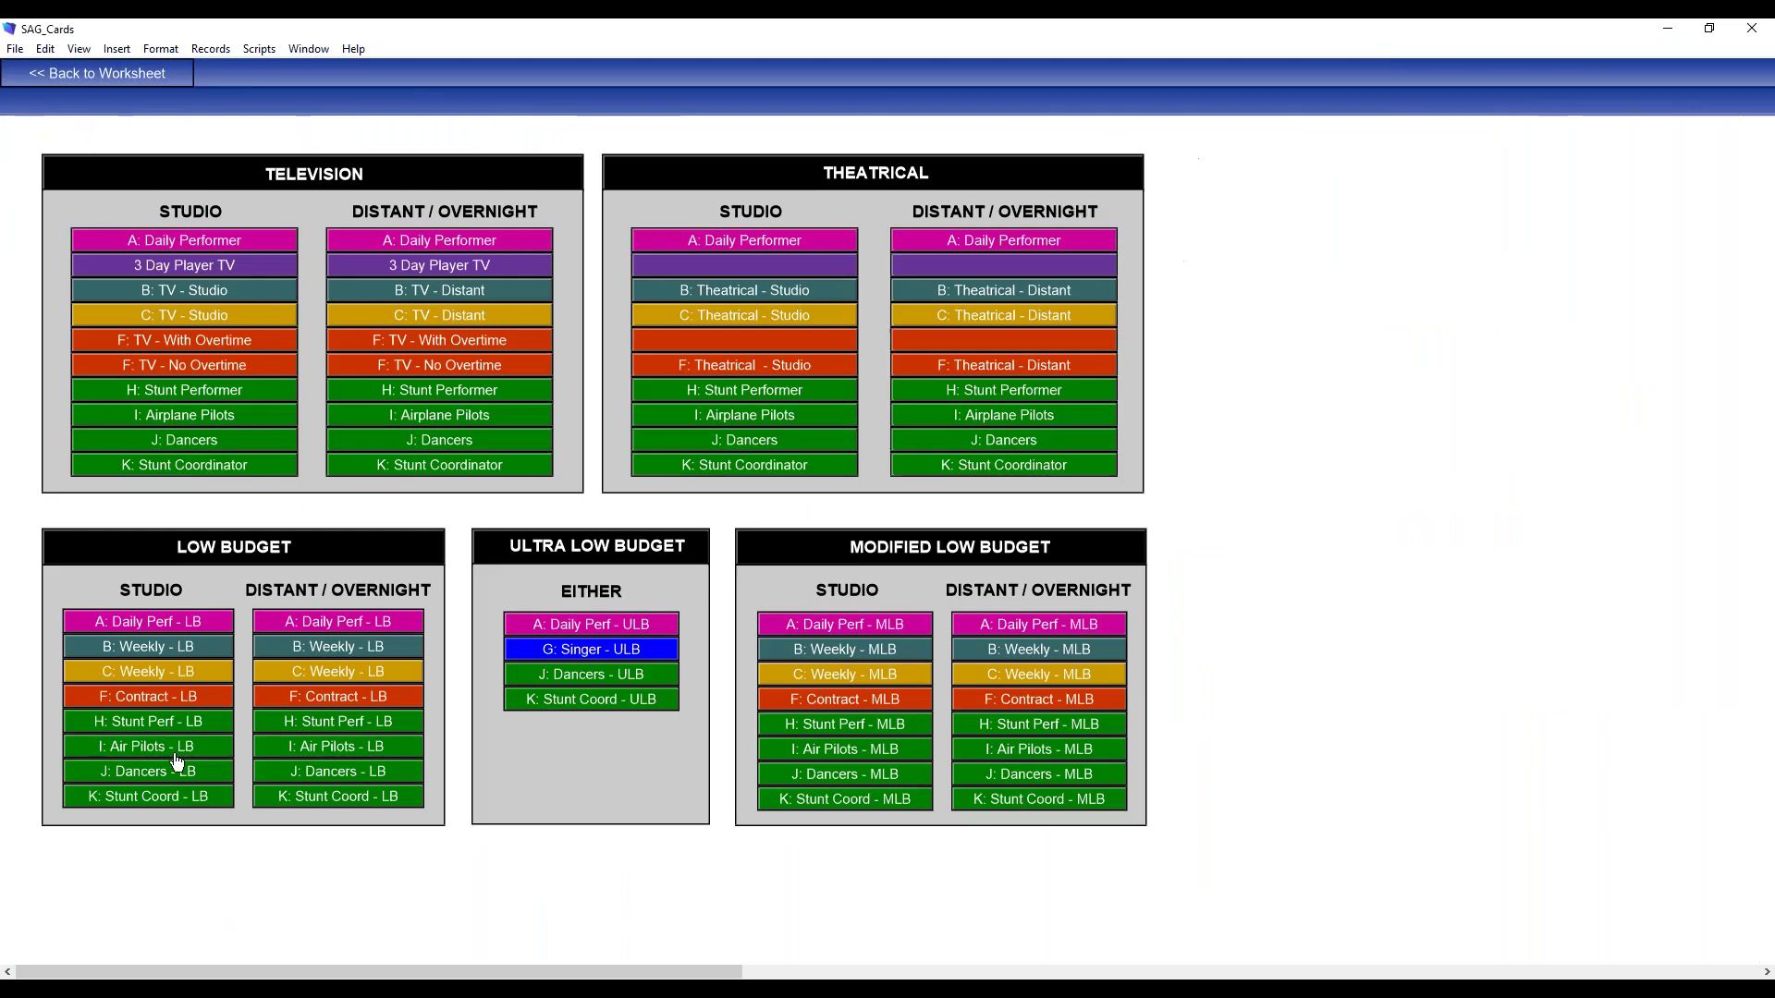
left_click(423, 250)
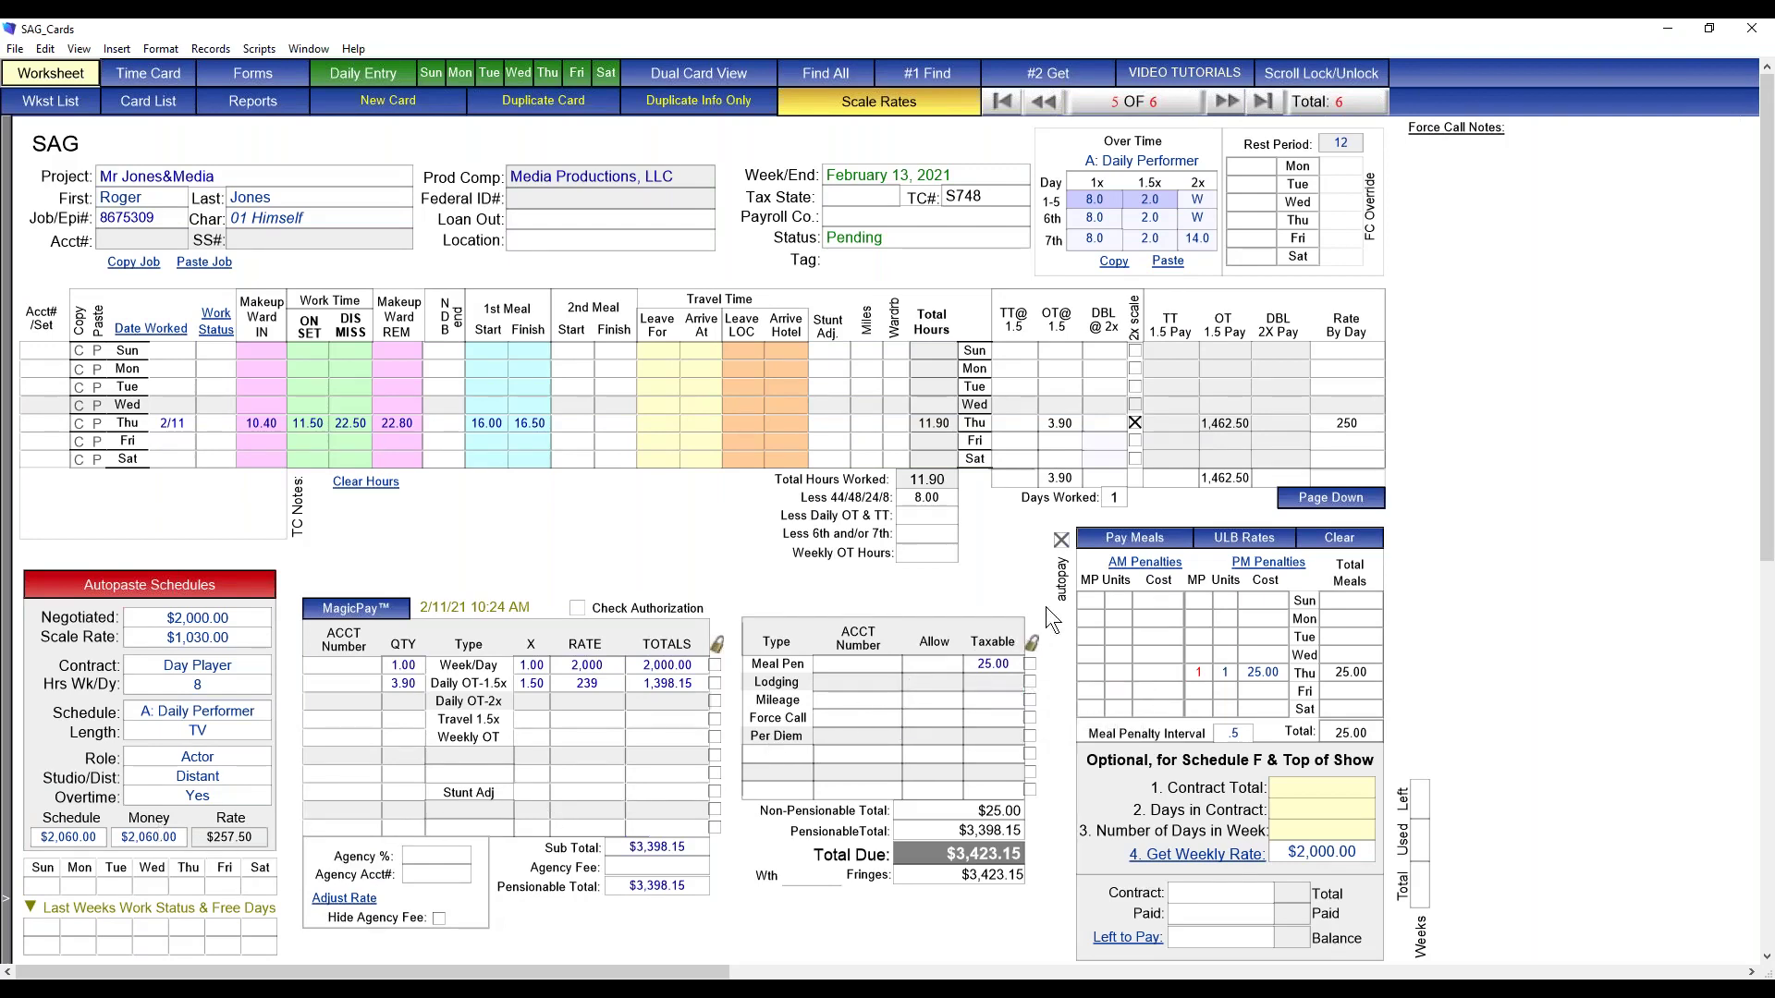
Step: Pay the meal penalties for 01 Himself, set the negotiated rate to 4,000 and recalculate with MagicPay
left_click(1126, 545)
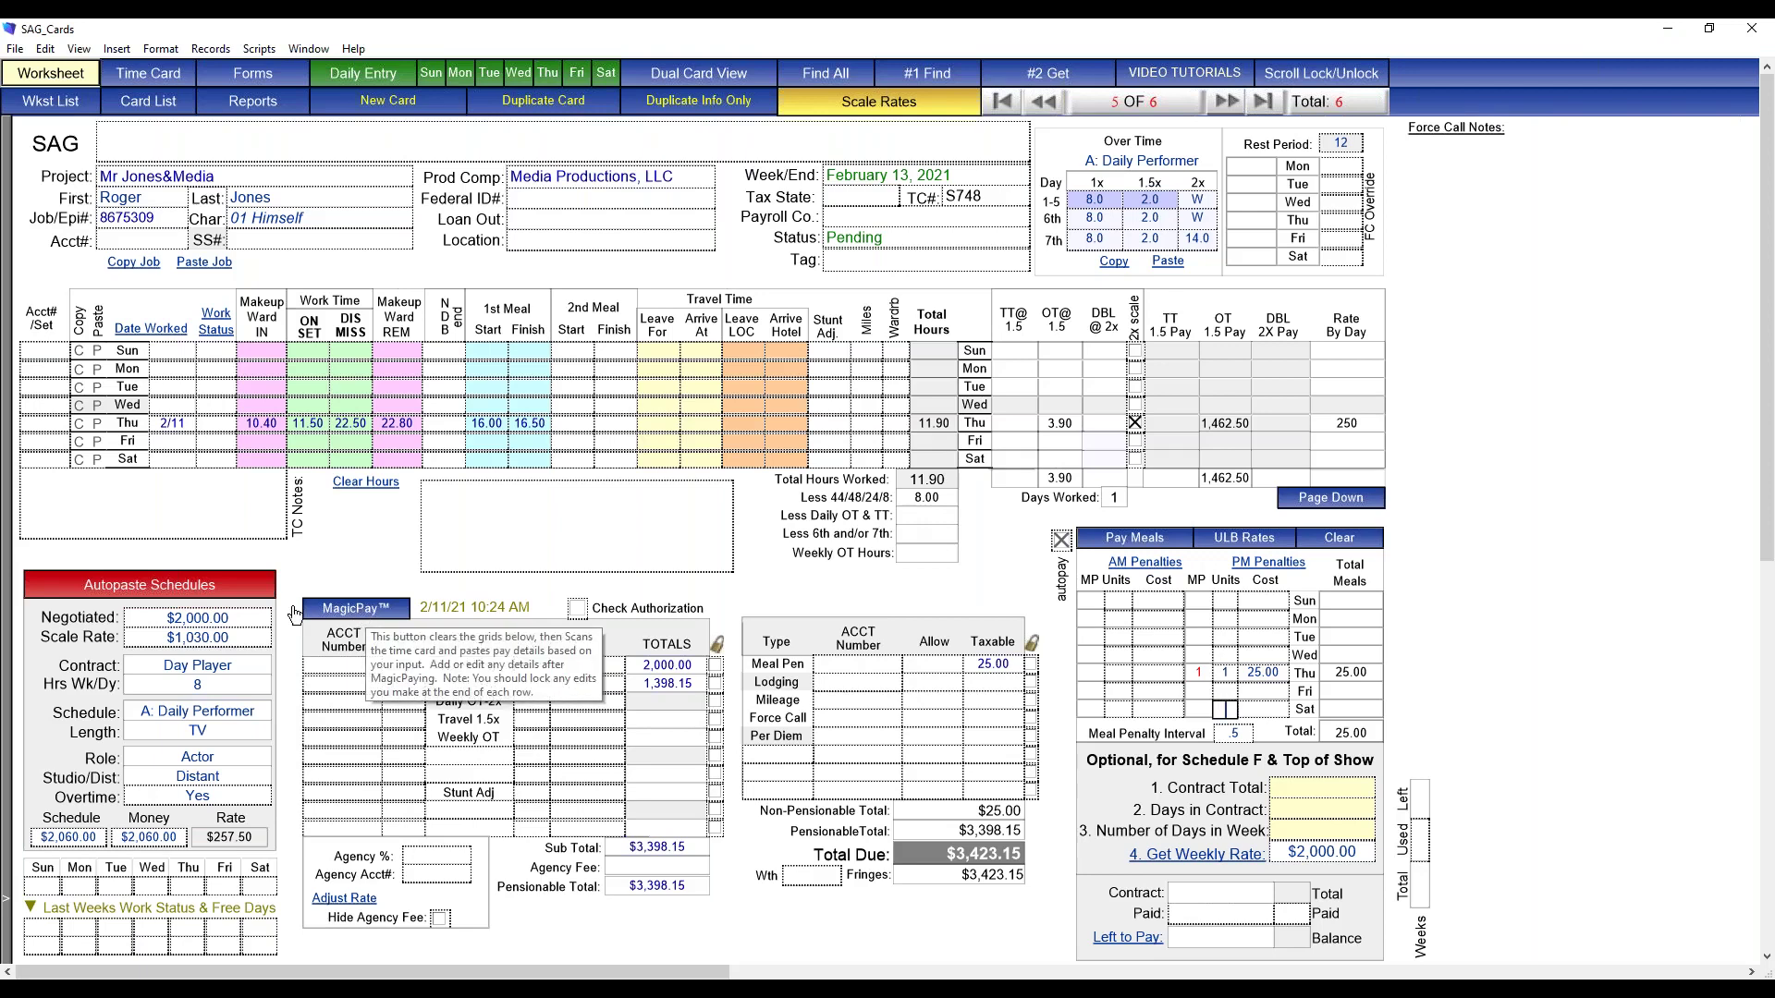
left_click(231, 618)
type("4000")
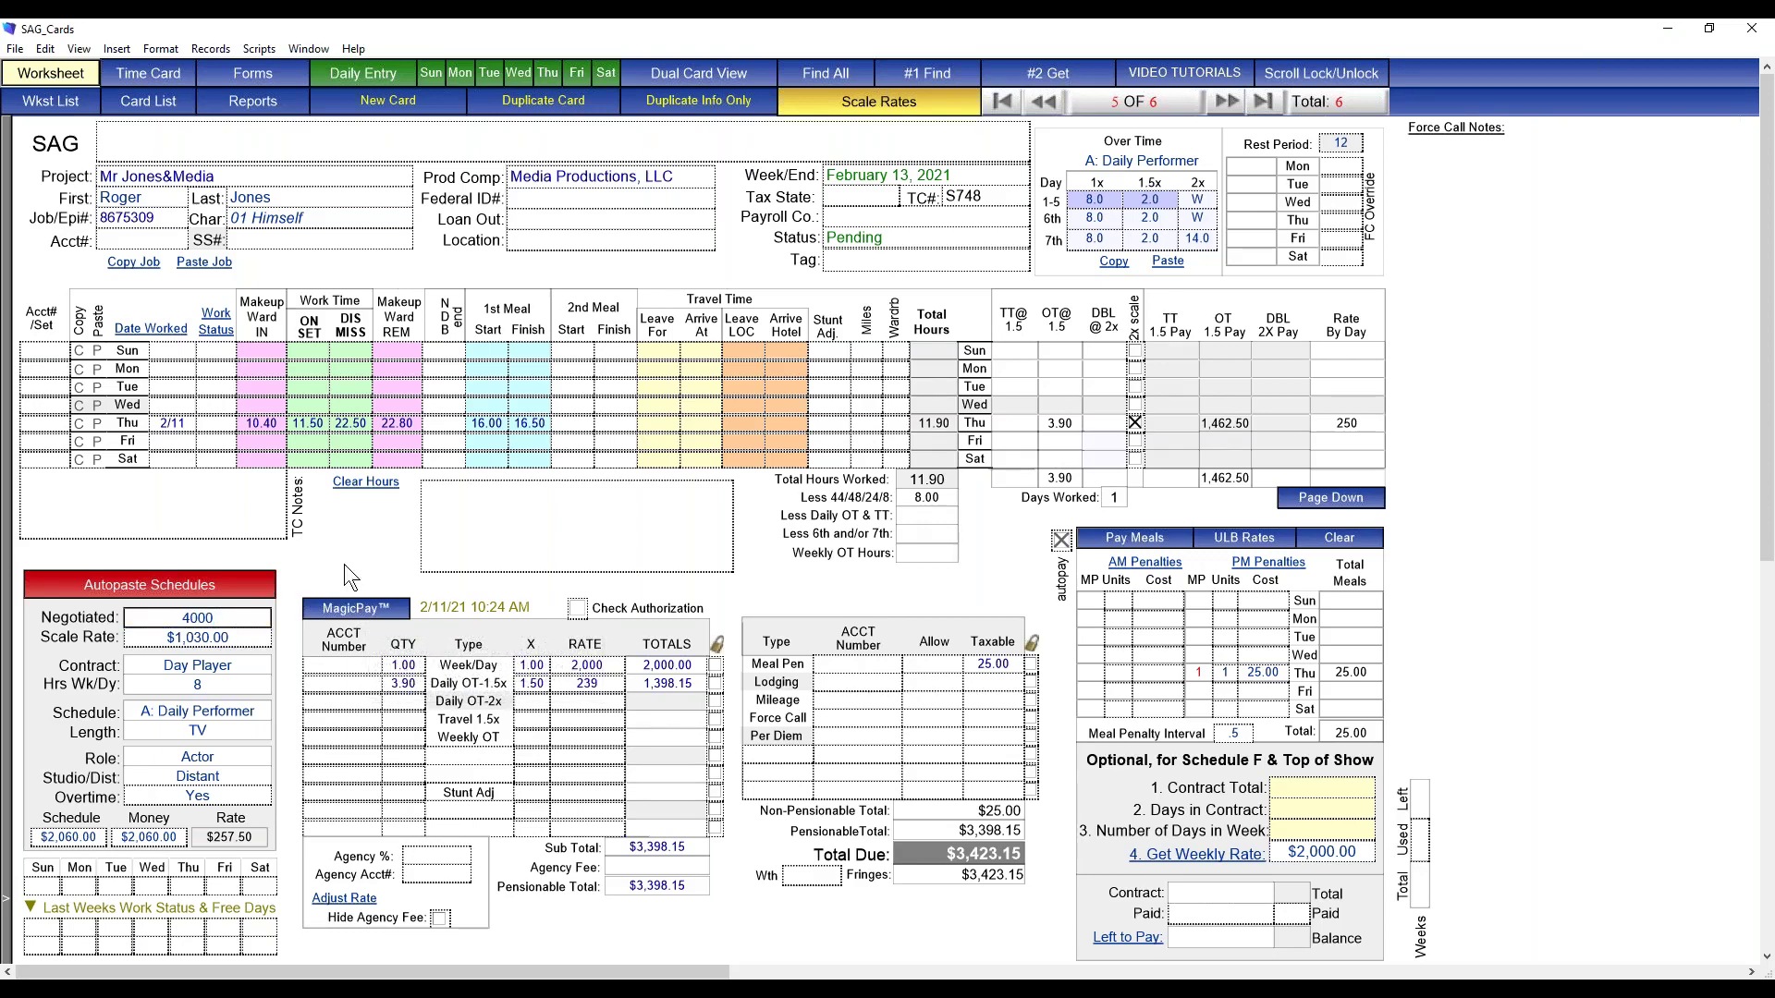
left_click(370, 605)
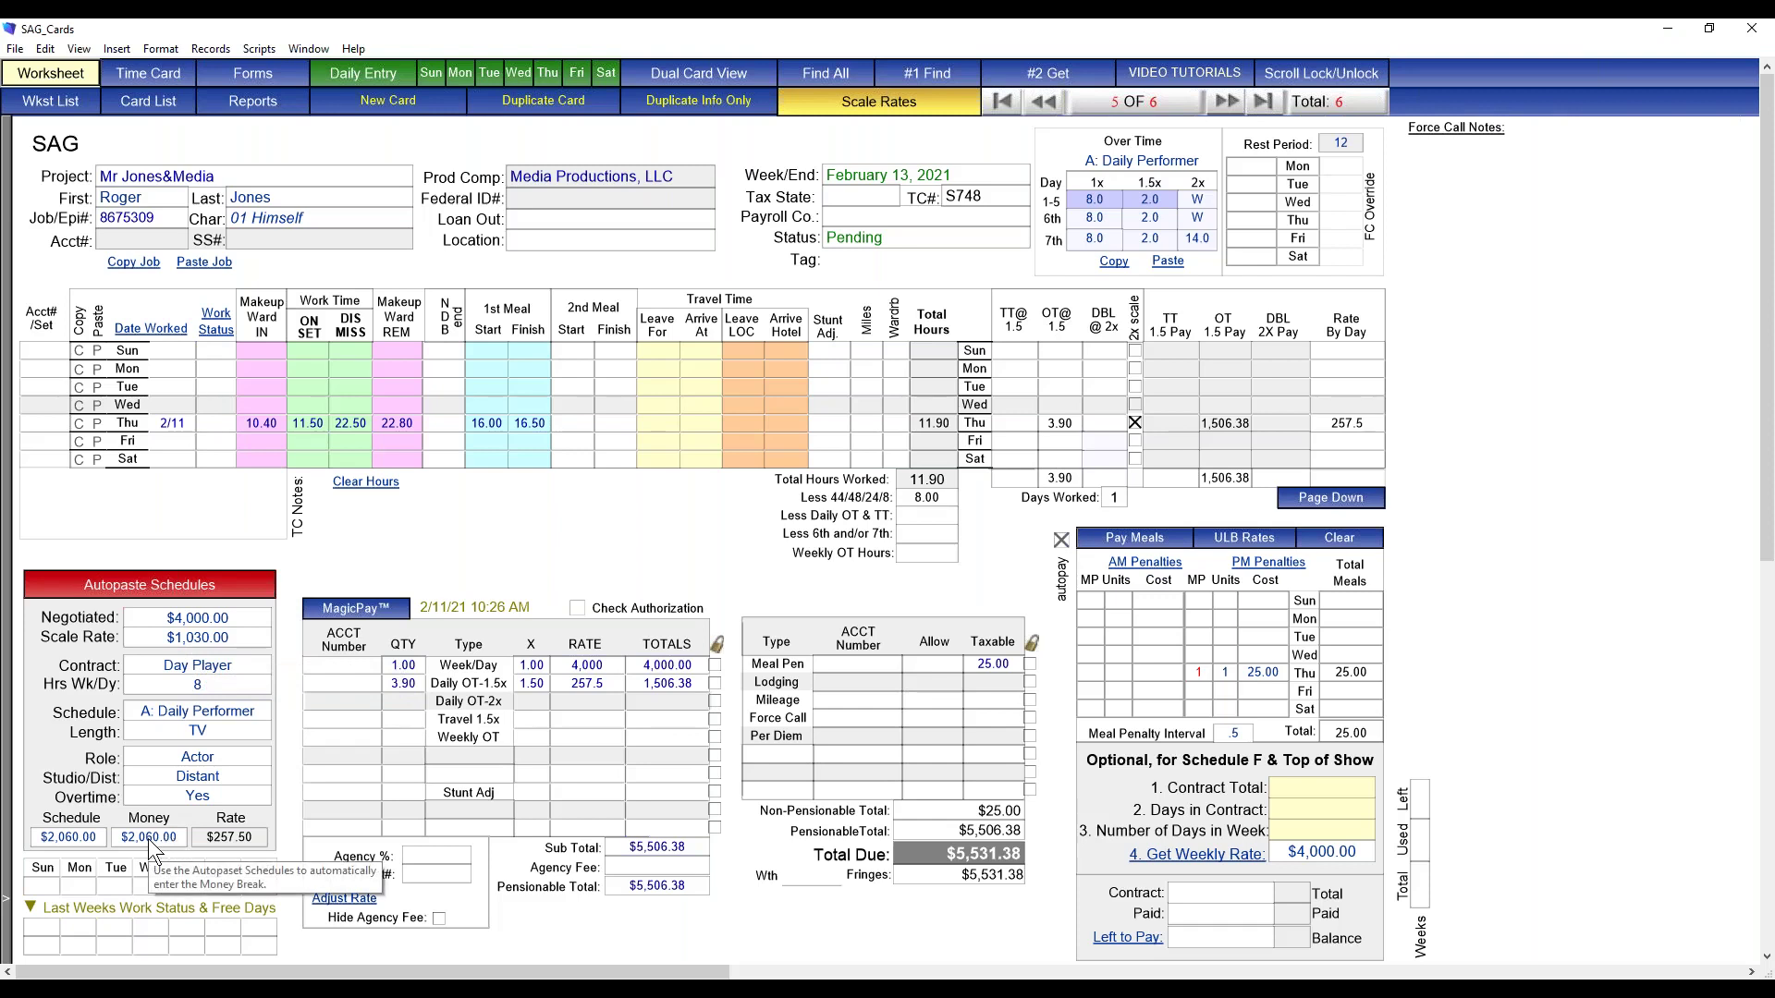
left_click(479, 547)
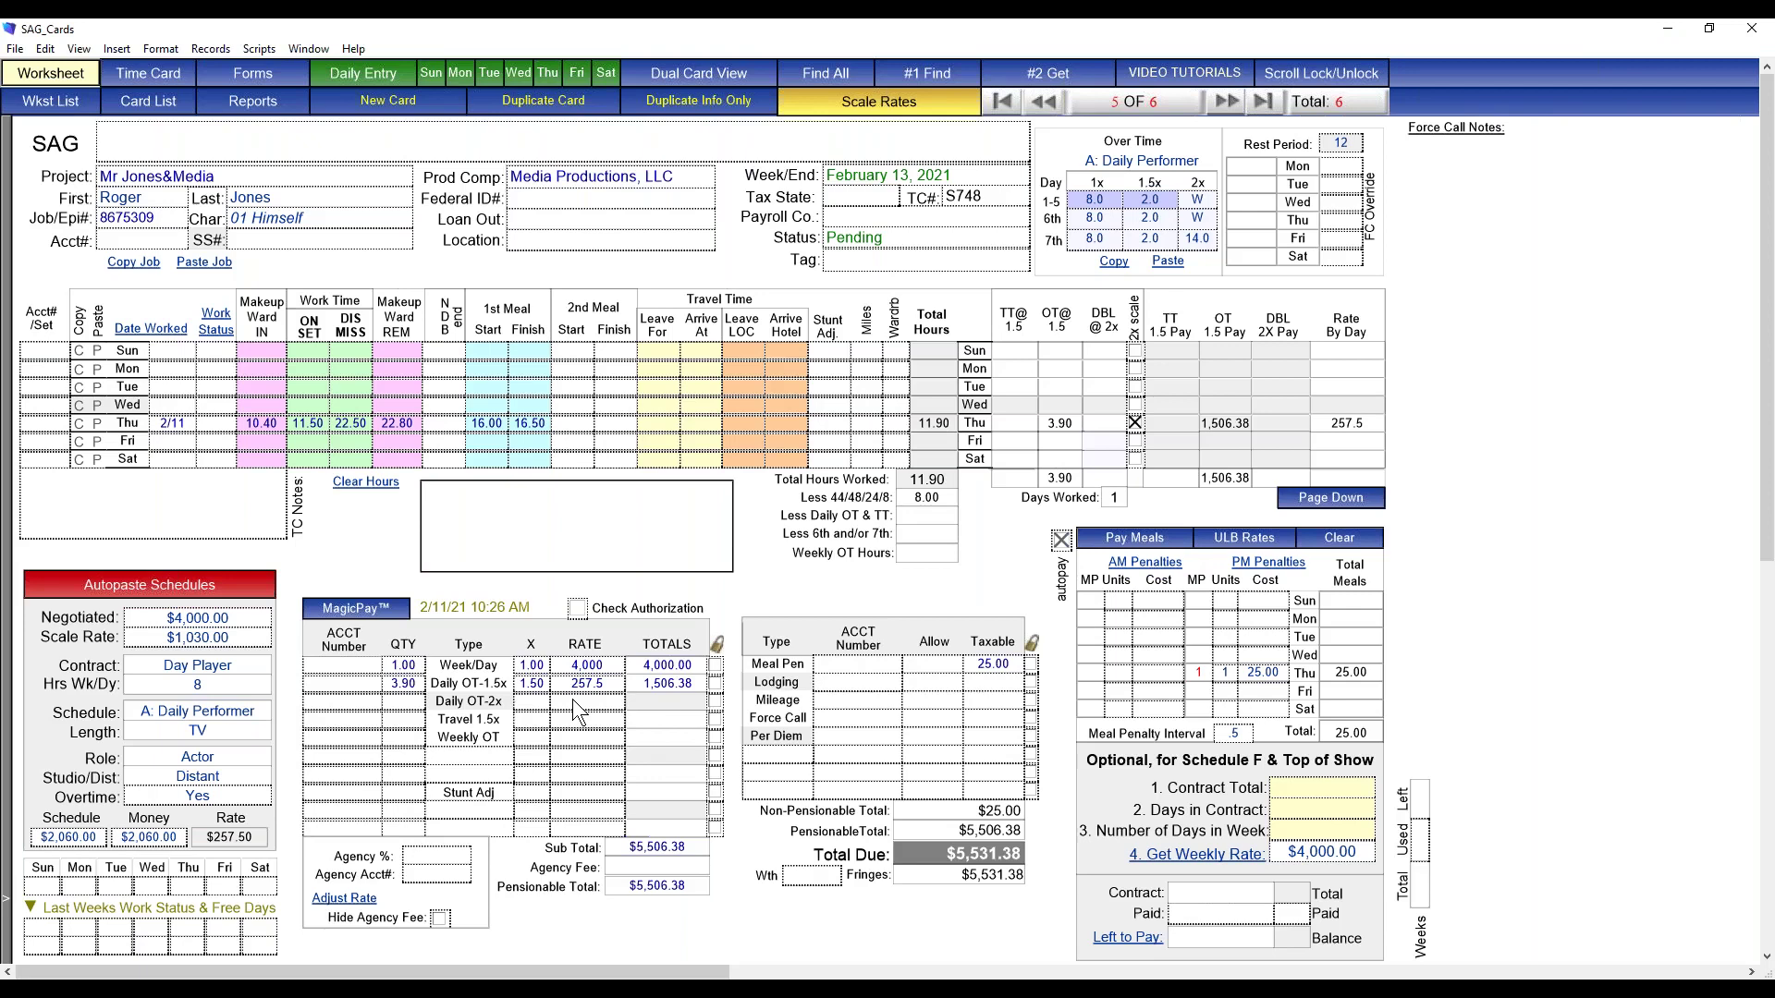
left_click(802, 585)
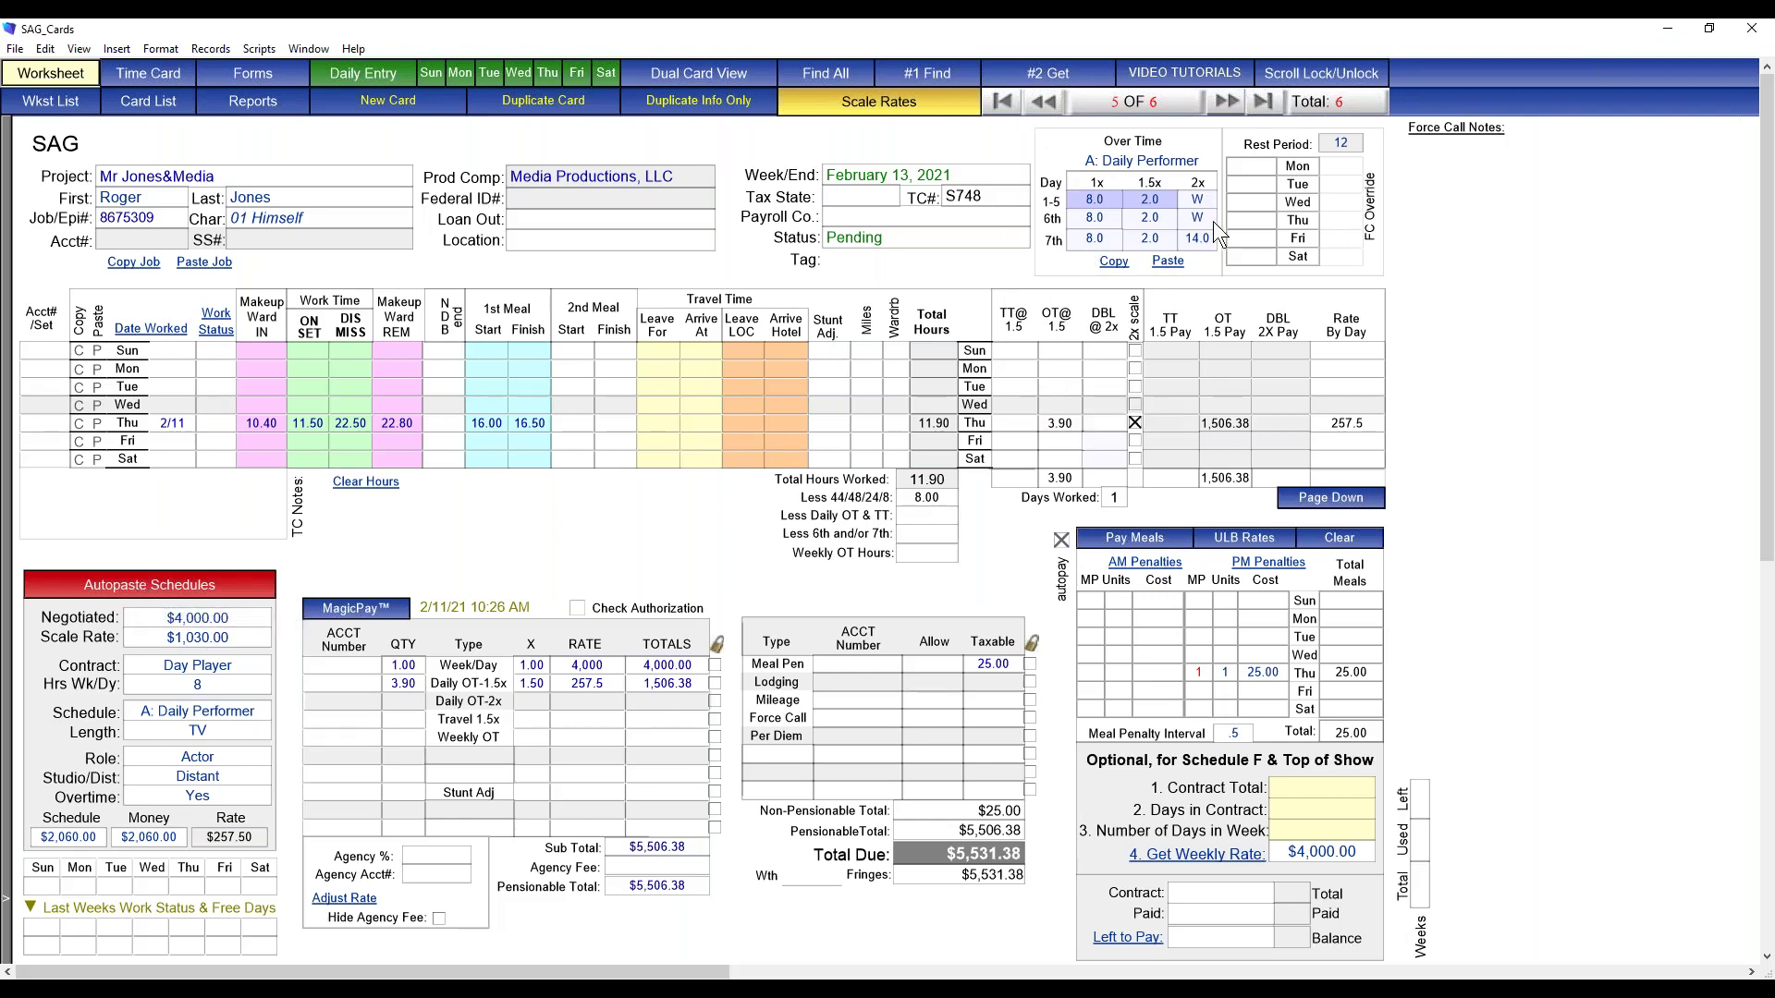
Step: Autopaste the television studio schedule B: TV - Studio for 01 Himself and check the Thursday work status options
left_click(151, 587)
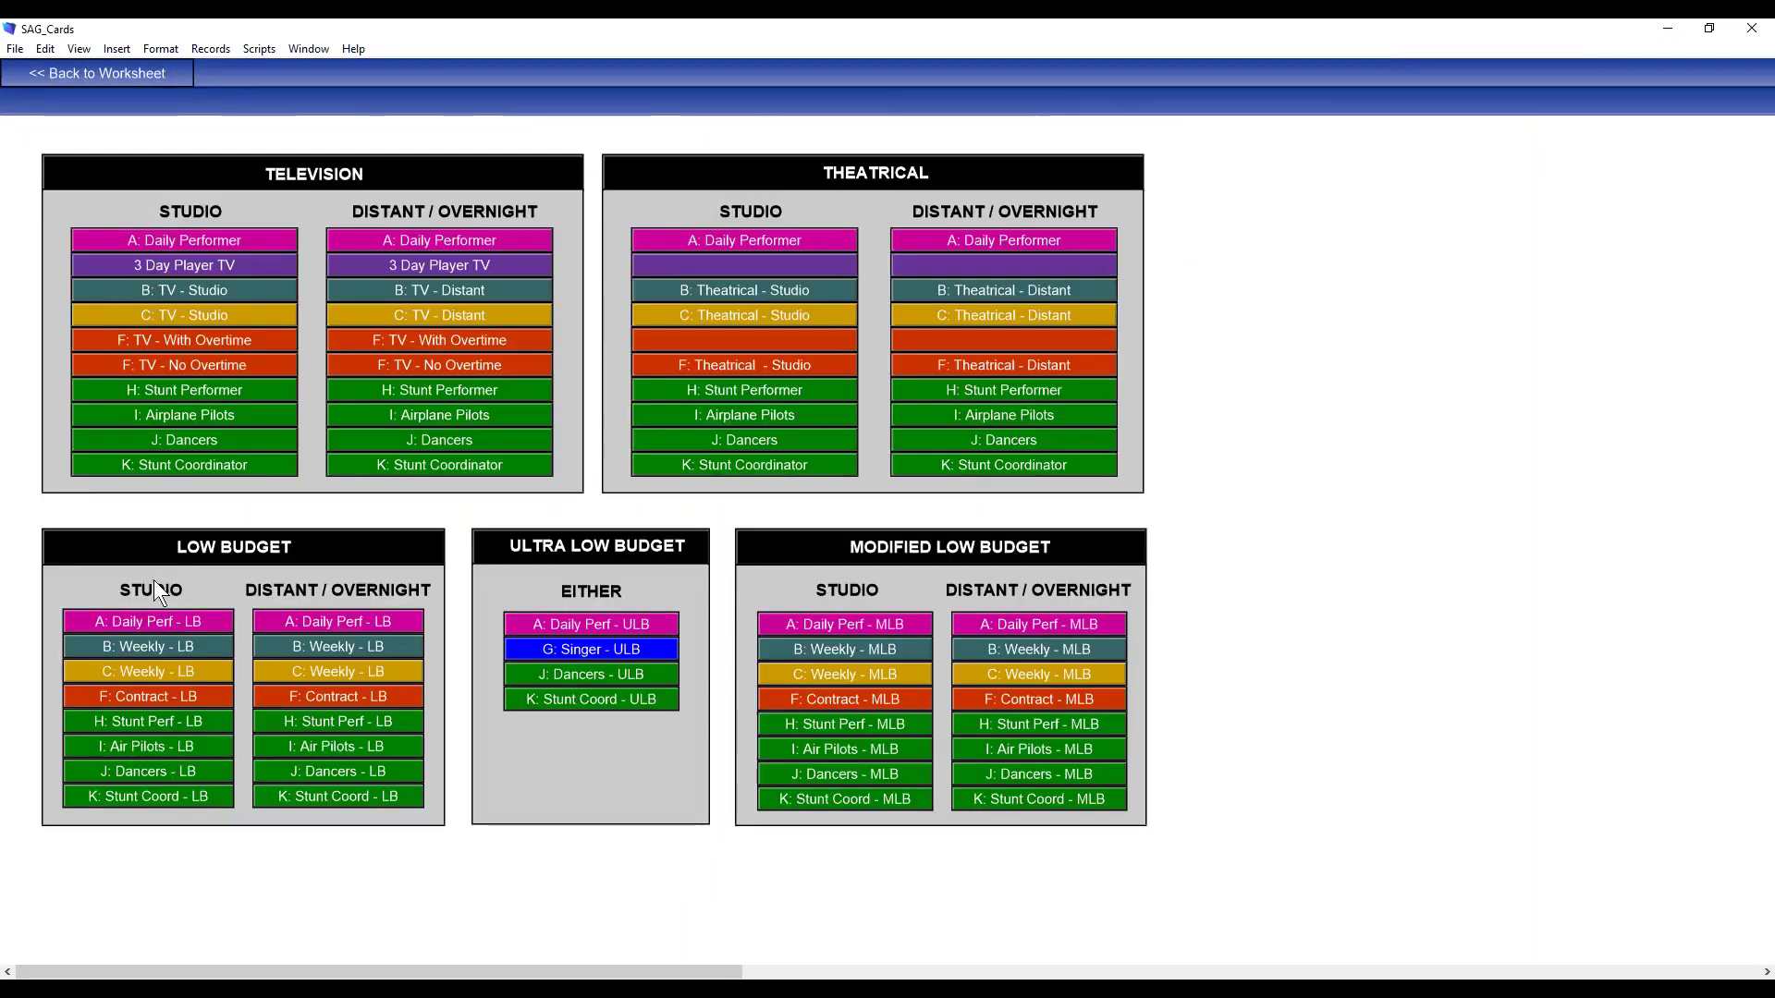
left_click(204, 298)
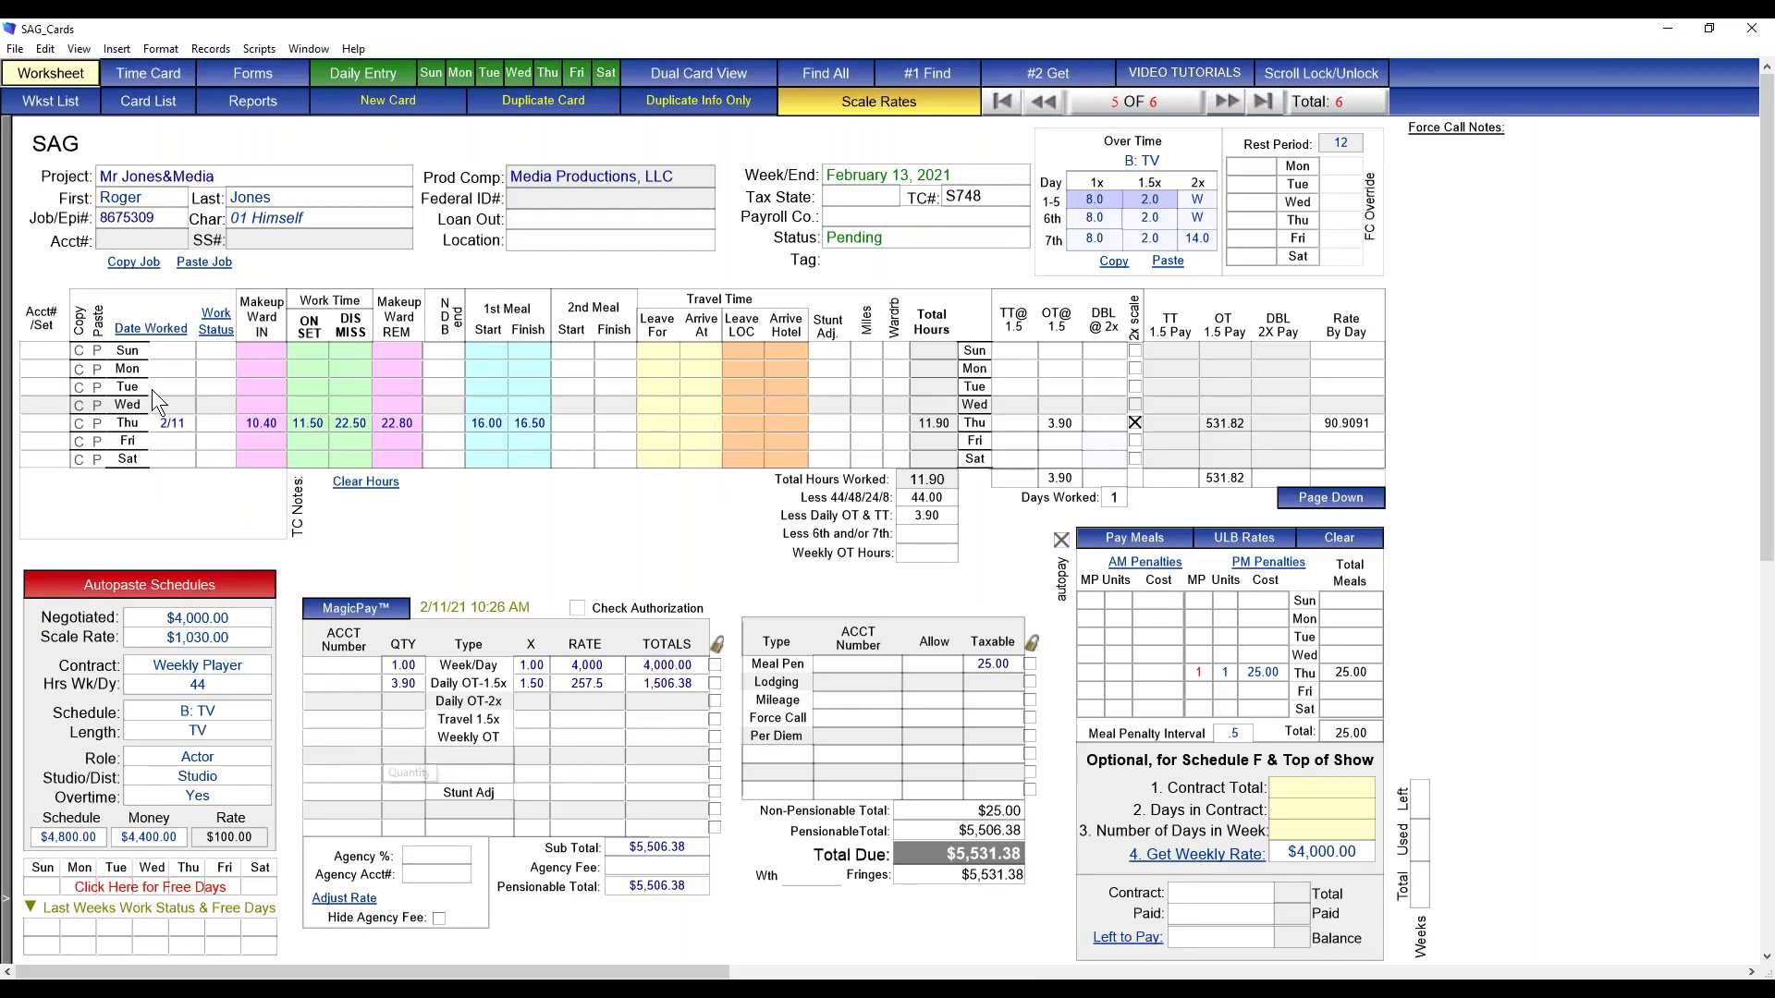
left_click(218, 425)
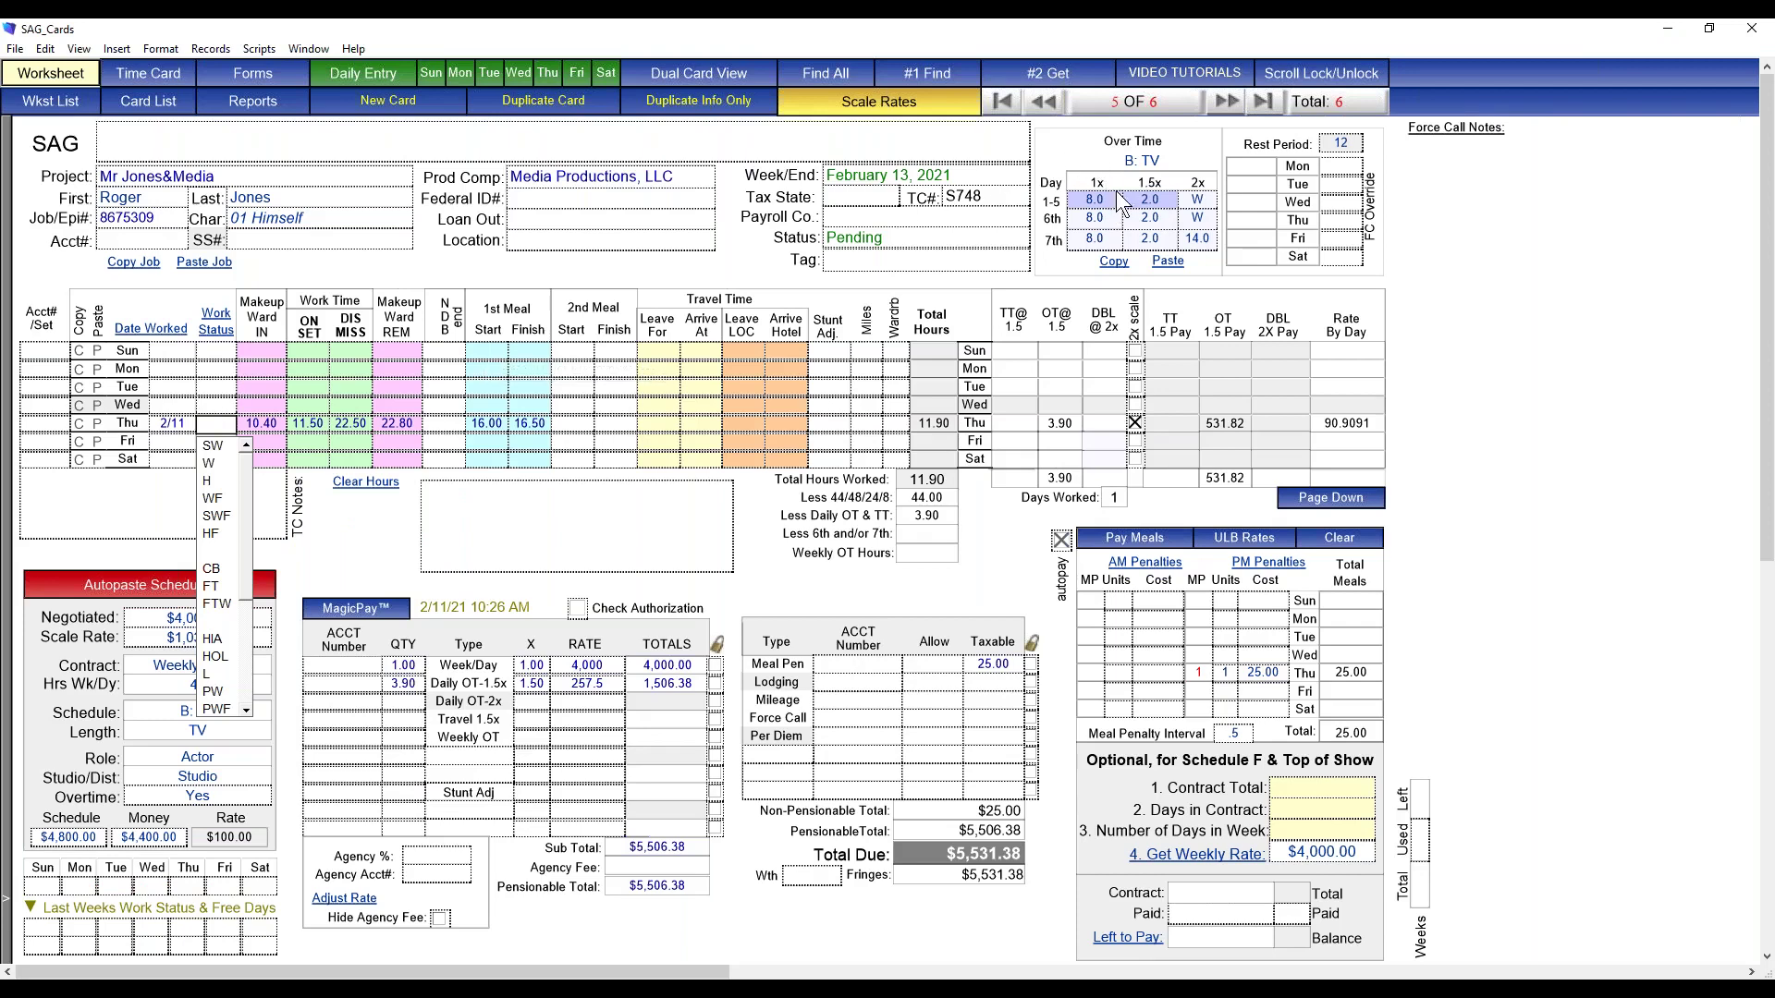
left_click(1166, 155)
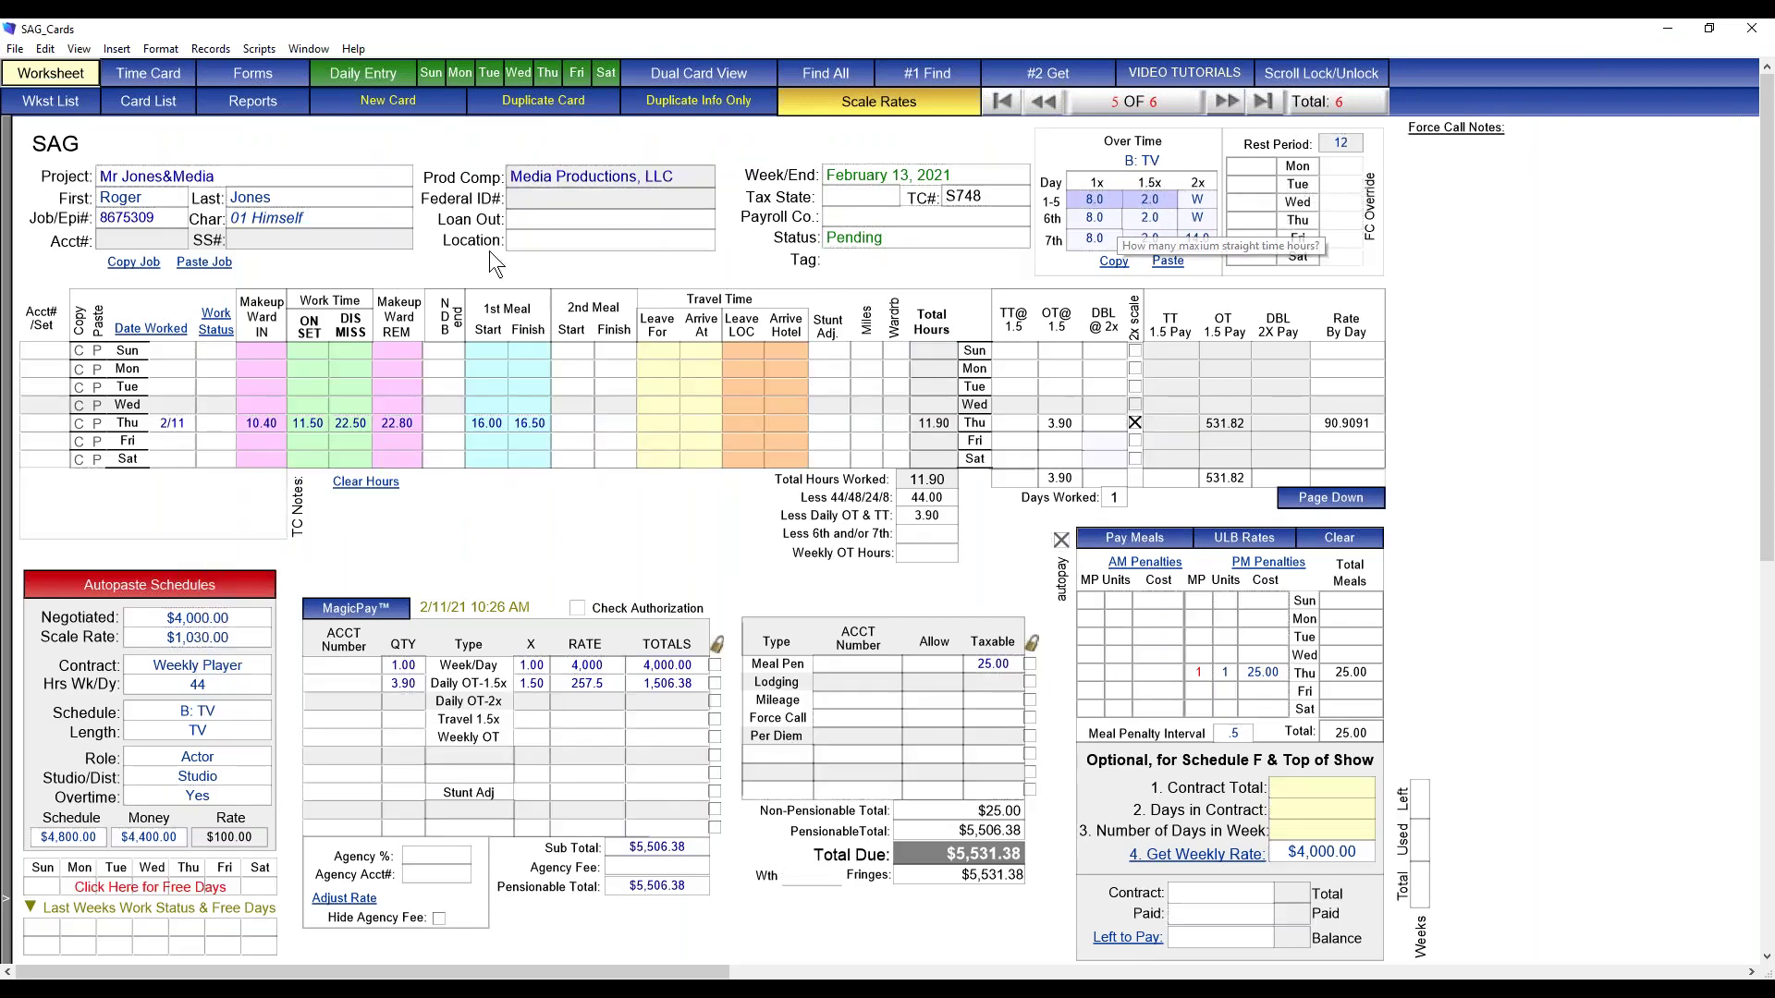
Step: Try the television studio schedule F: TV - No Overtime for 01 Himself and switch back to B: TV - Studio
left_click(155, 591)
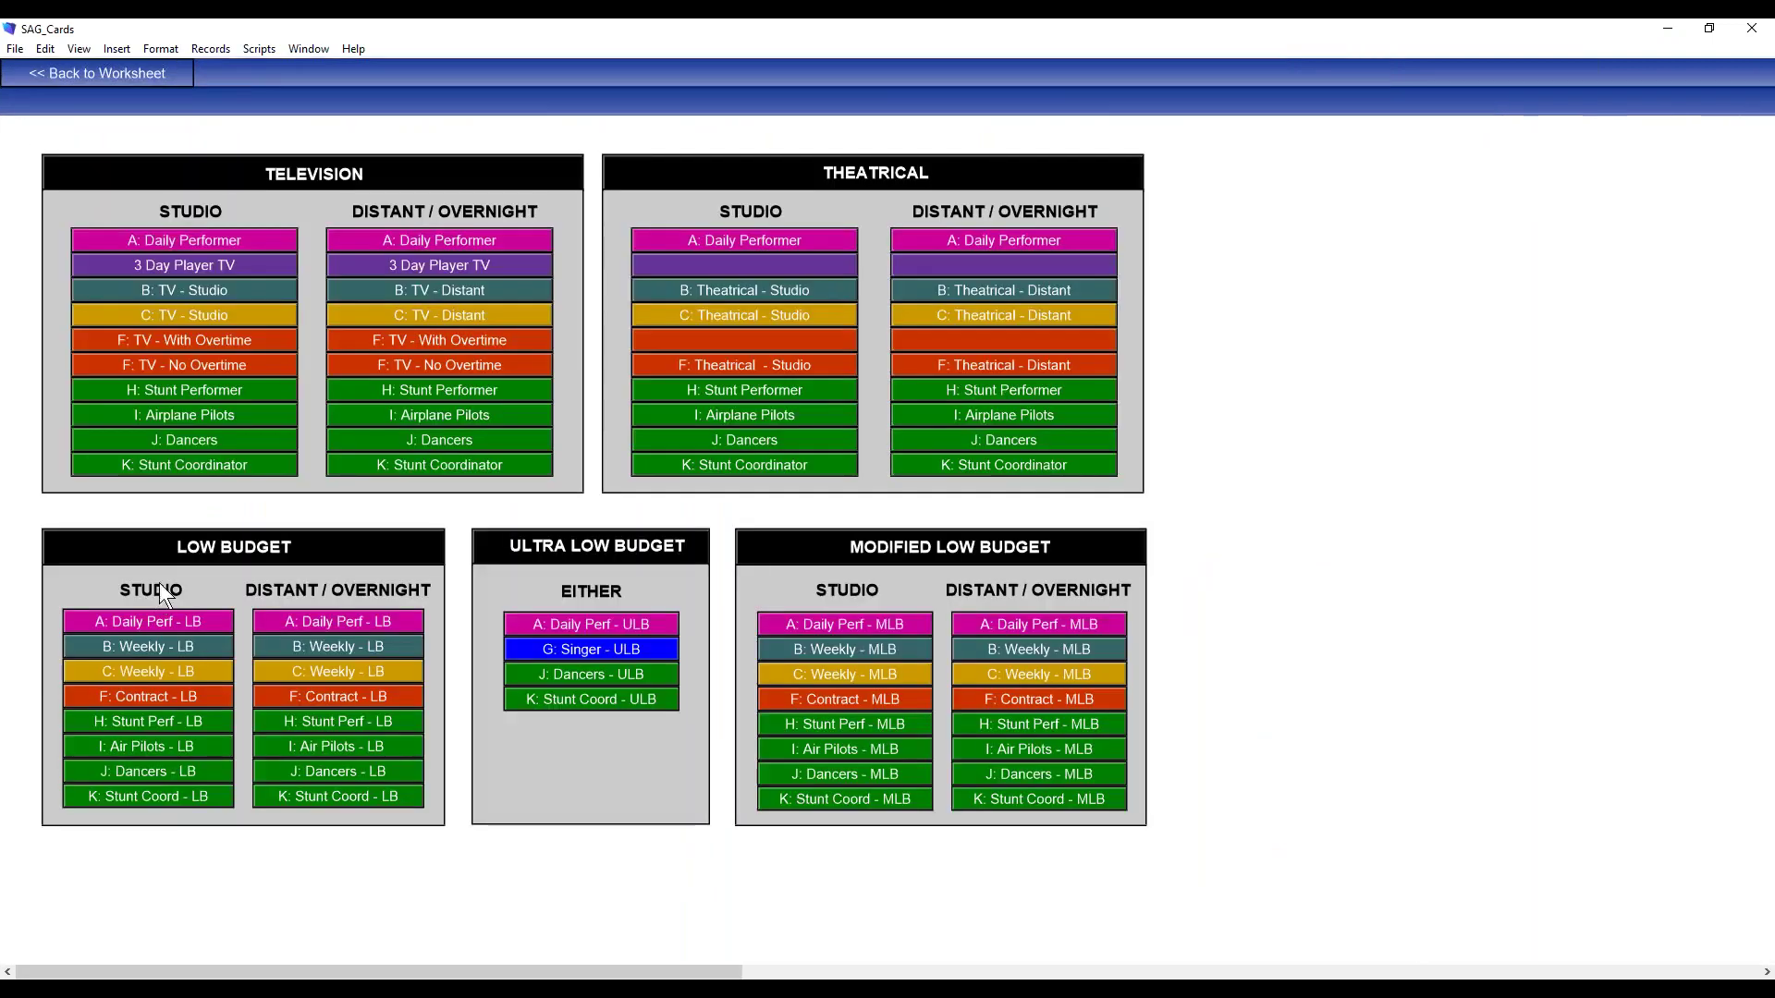
left_click(216, 366)
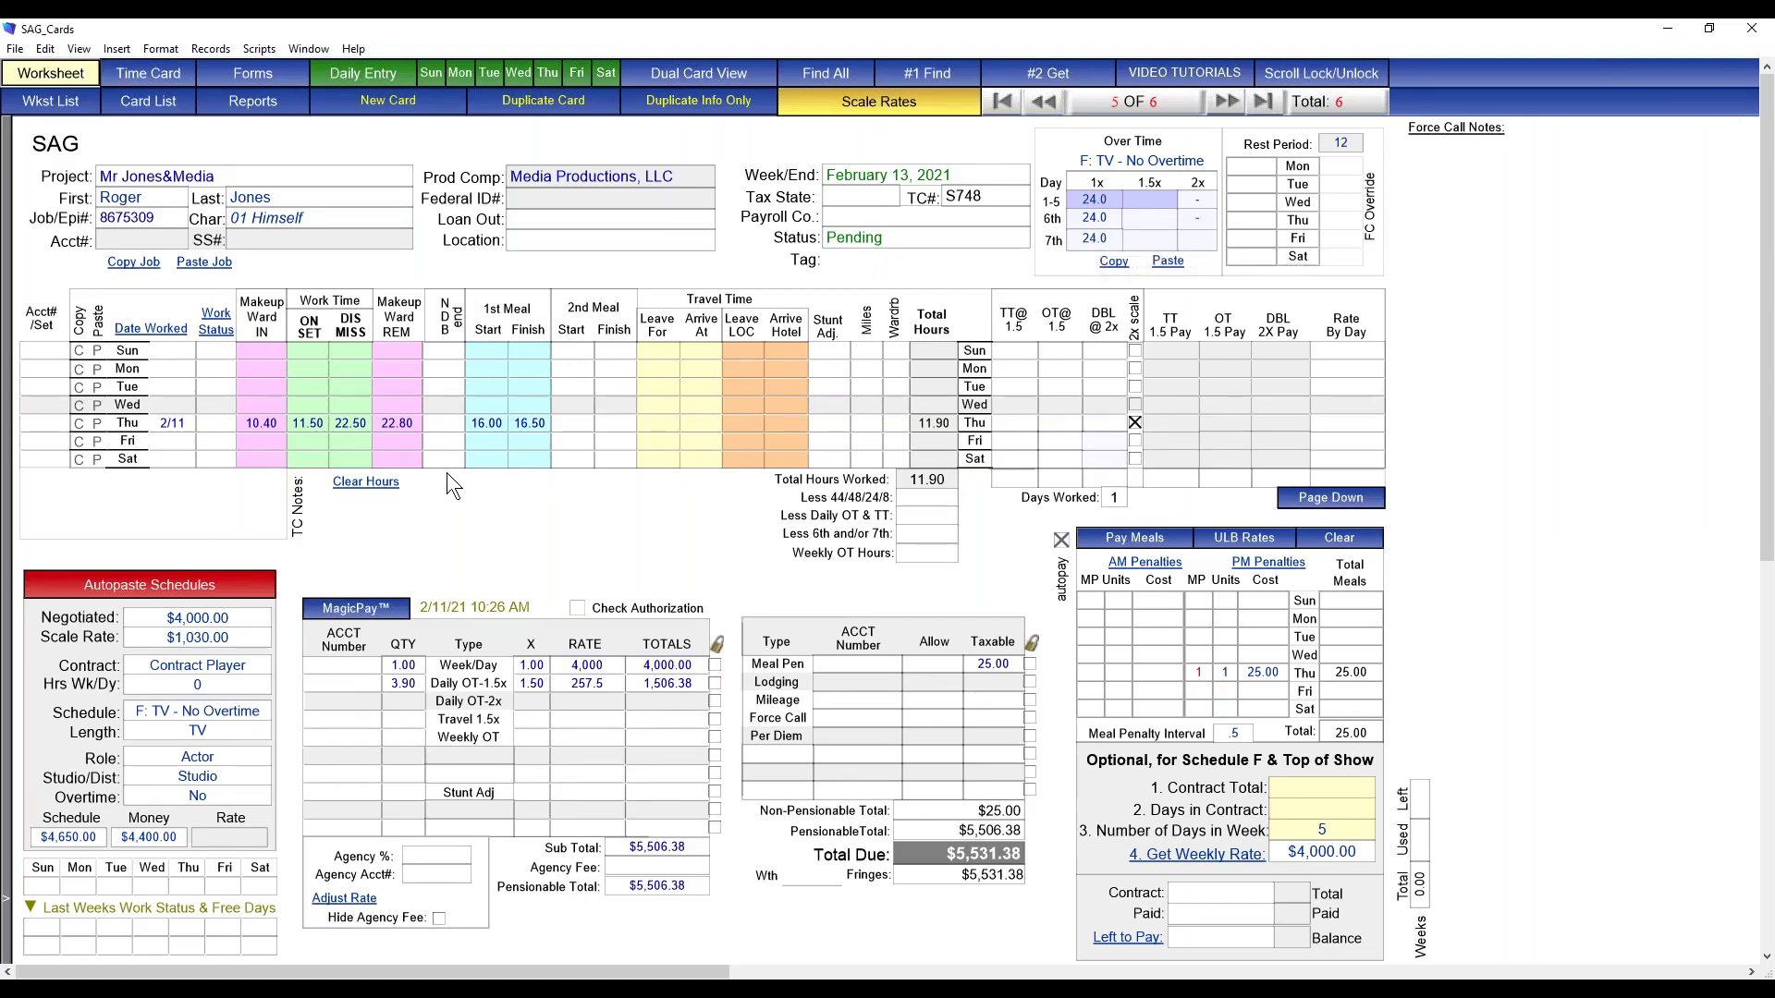
left_click(224, 585)
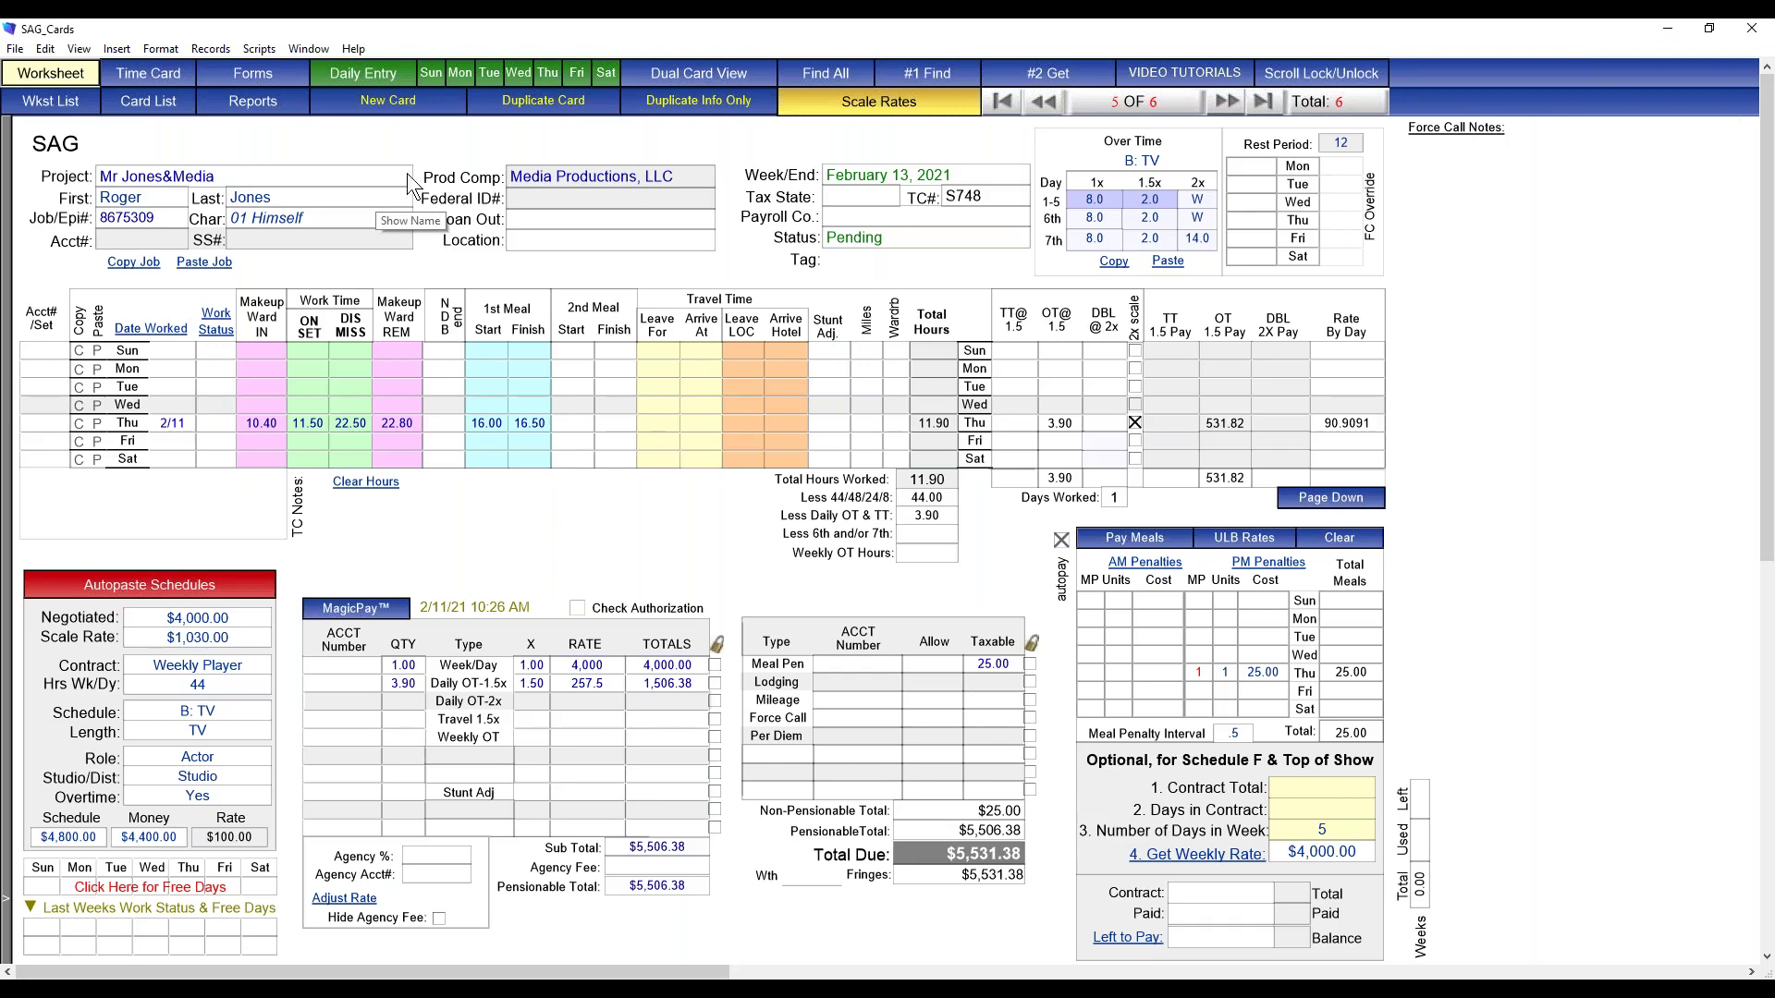
Step: Duplicate the 01 Himself card with employee info only and check the week-ending date choices on the new card
left_click(687, 107)
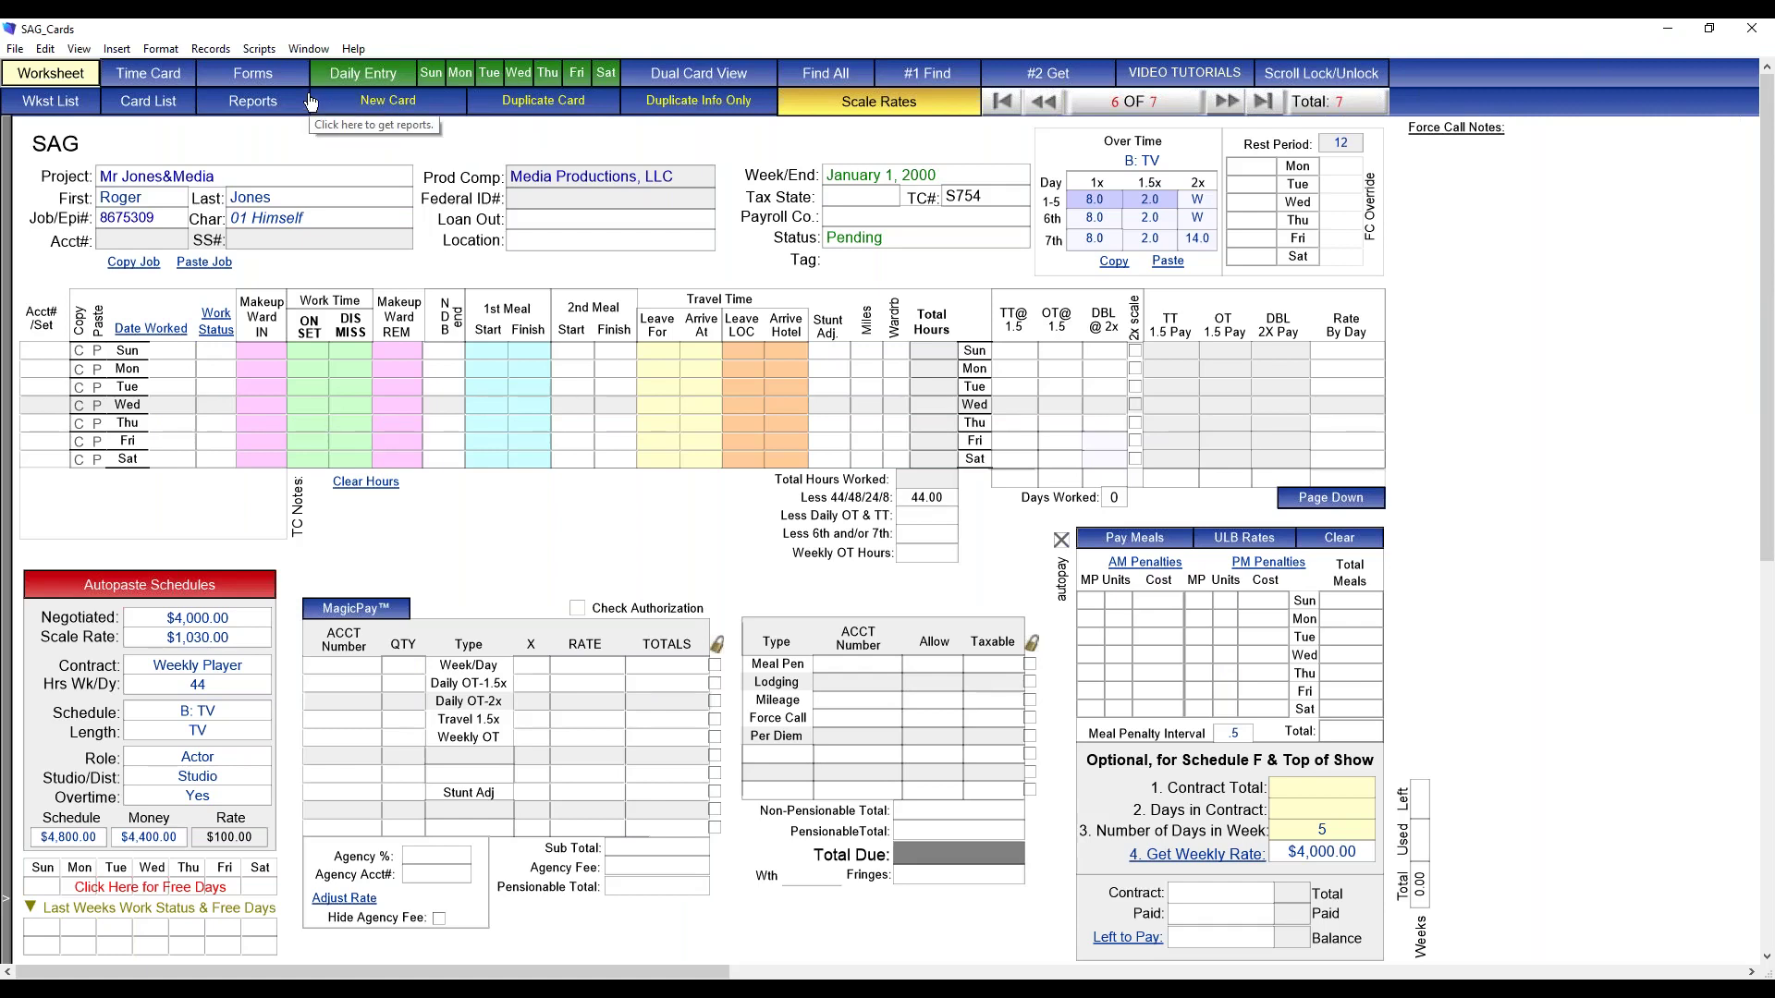
left_click(874, 183)
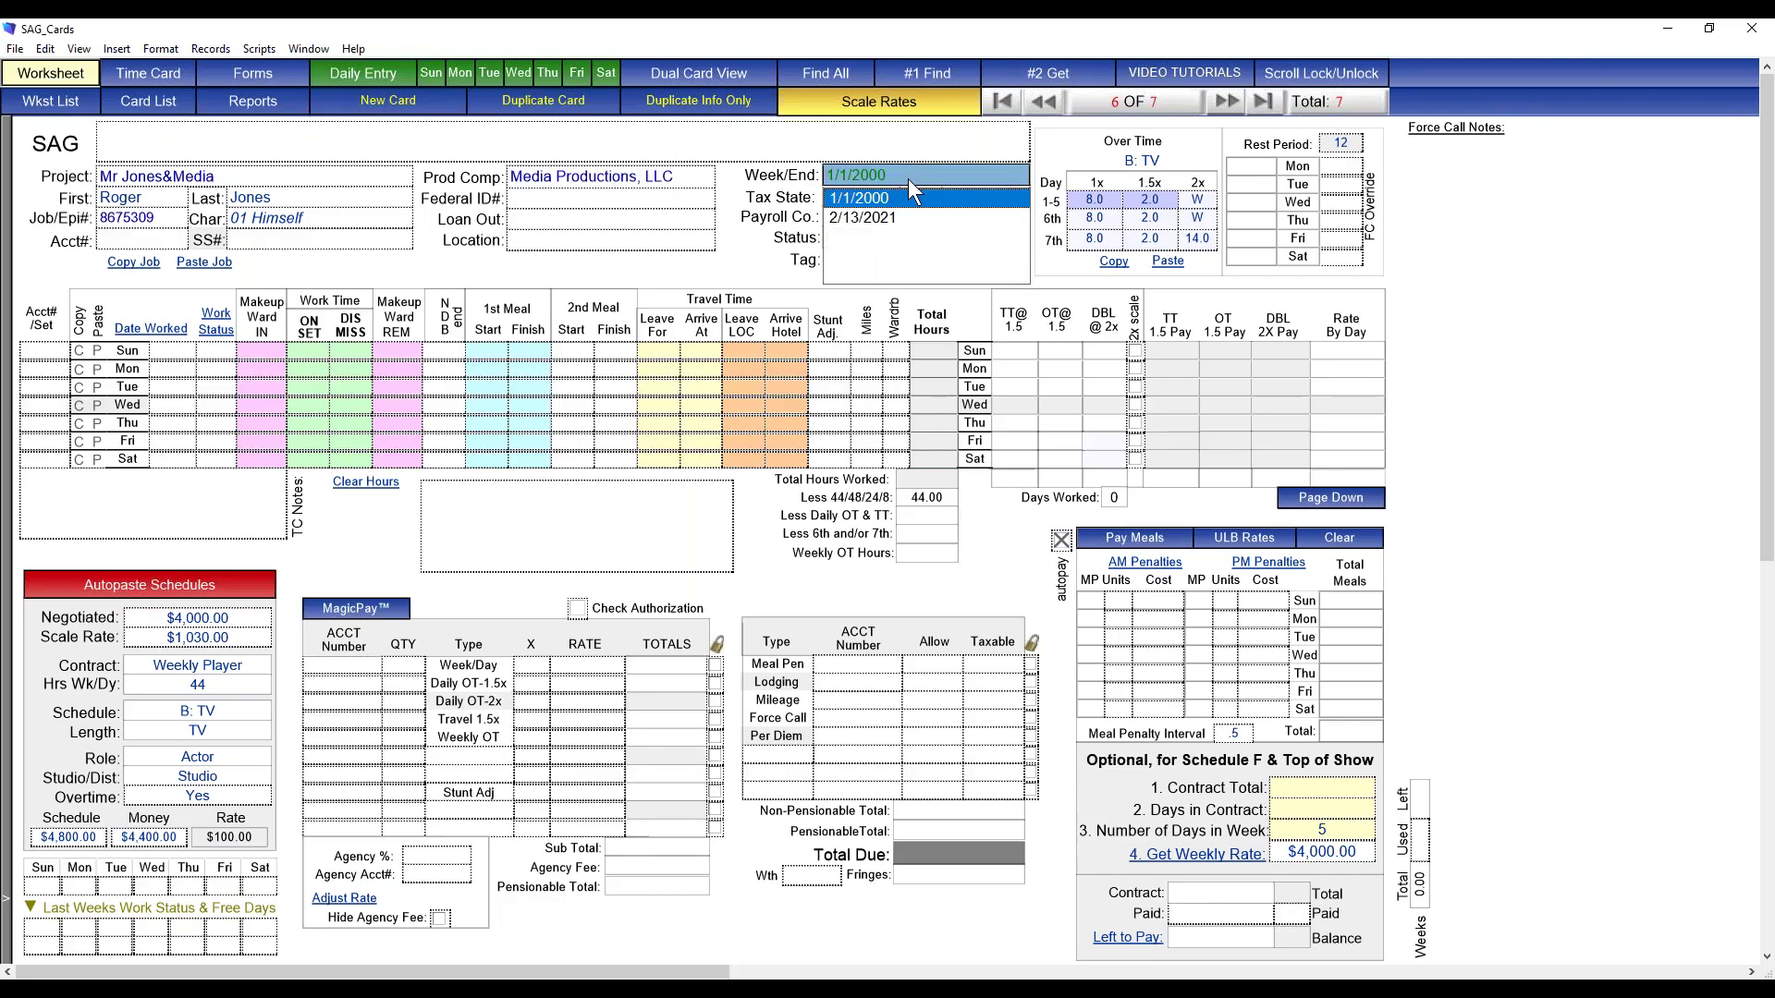
left_click(605, 268)
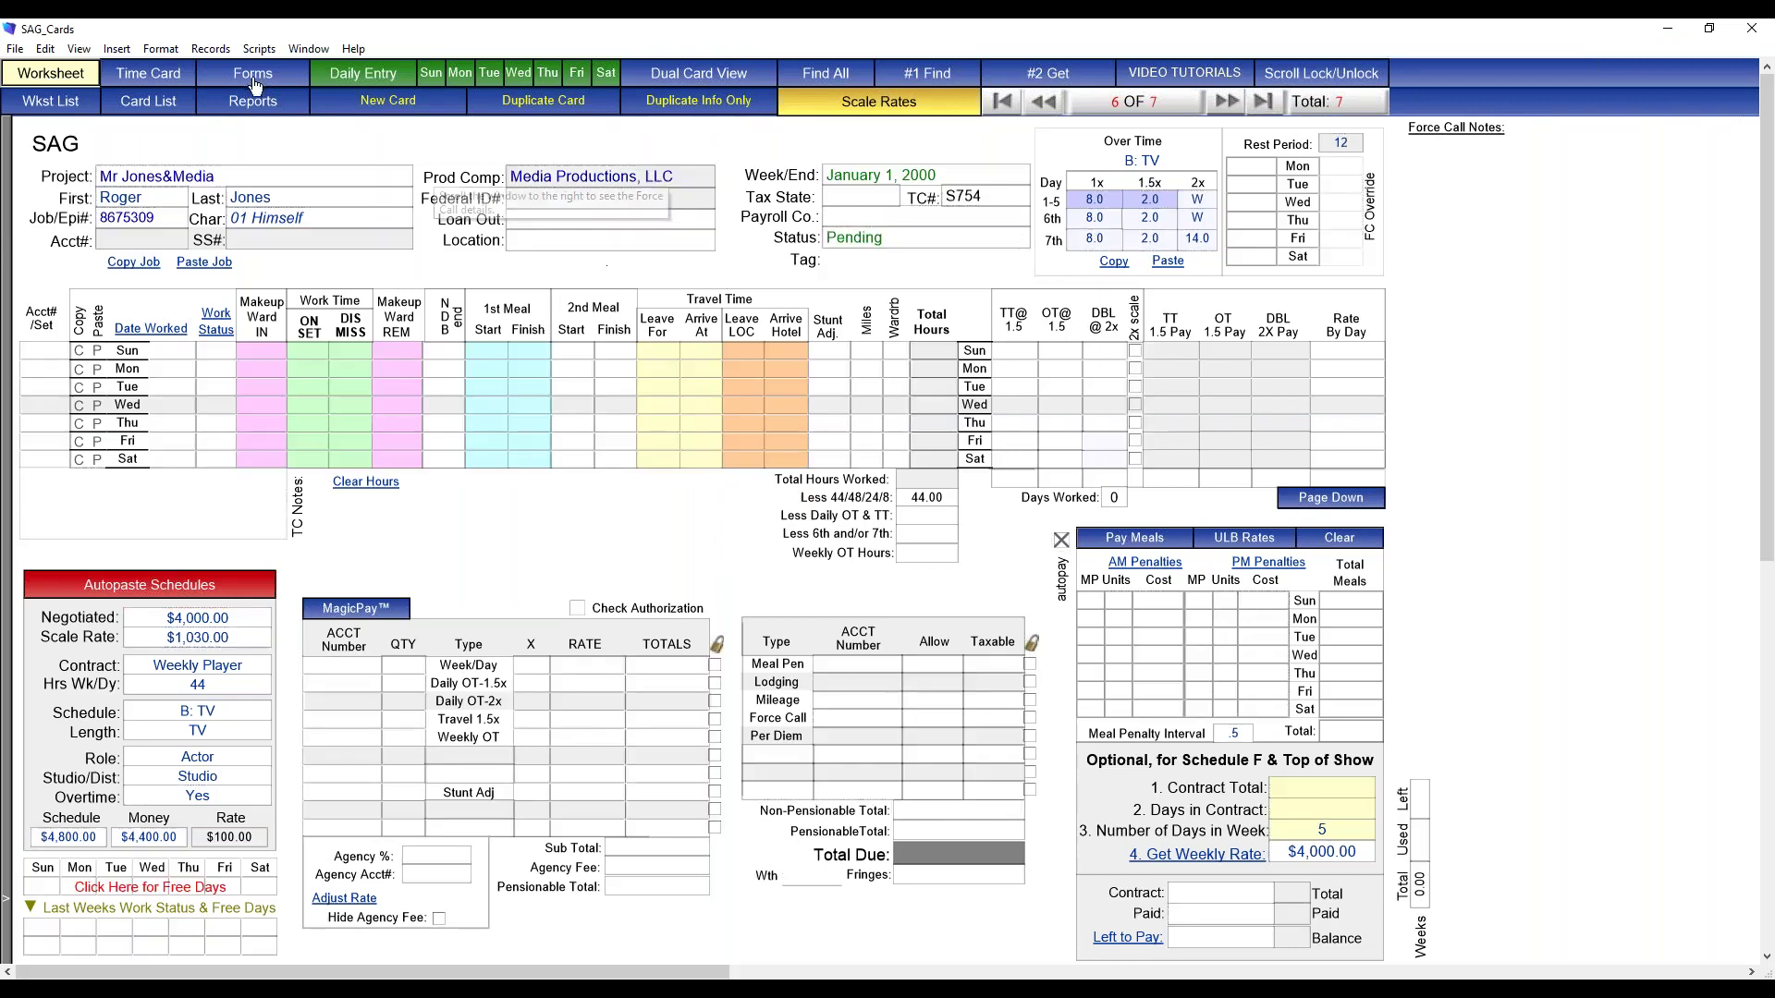
Step: Select every time card for mass duplication and choose to duplicate them with employee info only
left_click(257, 106)
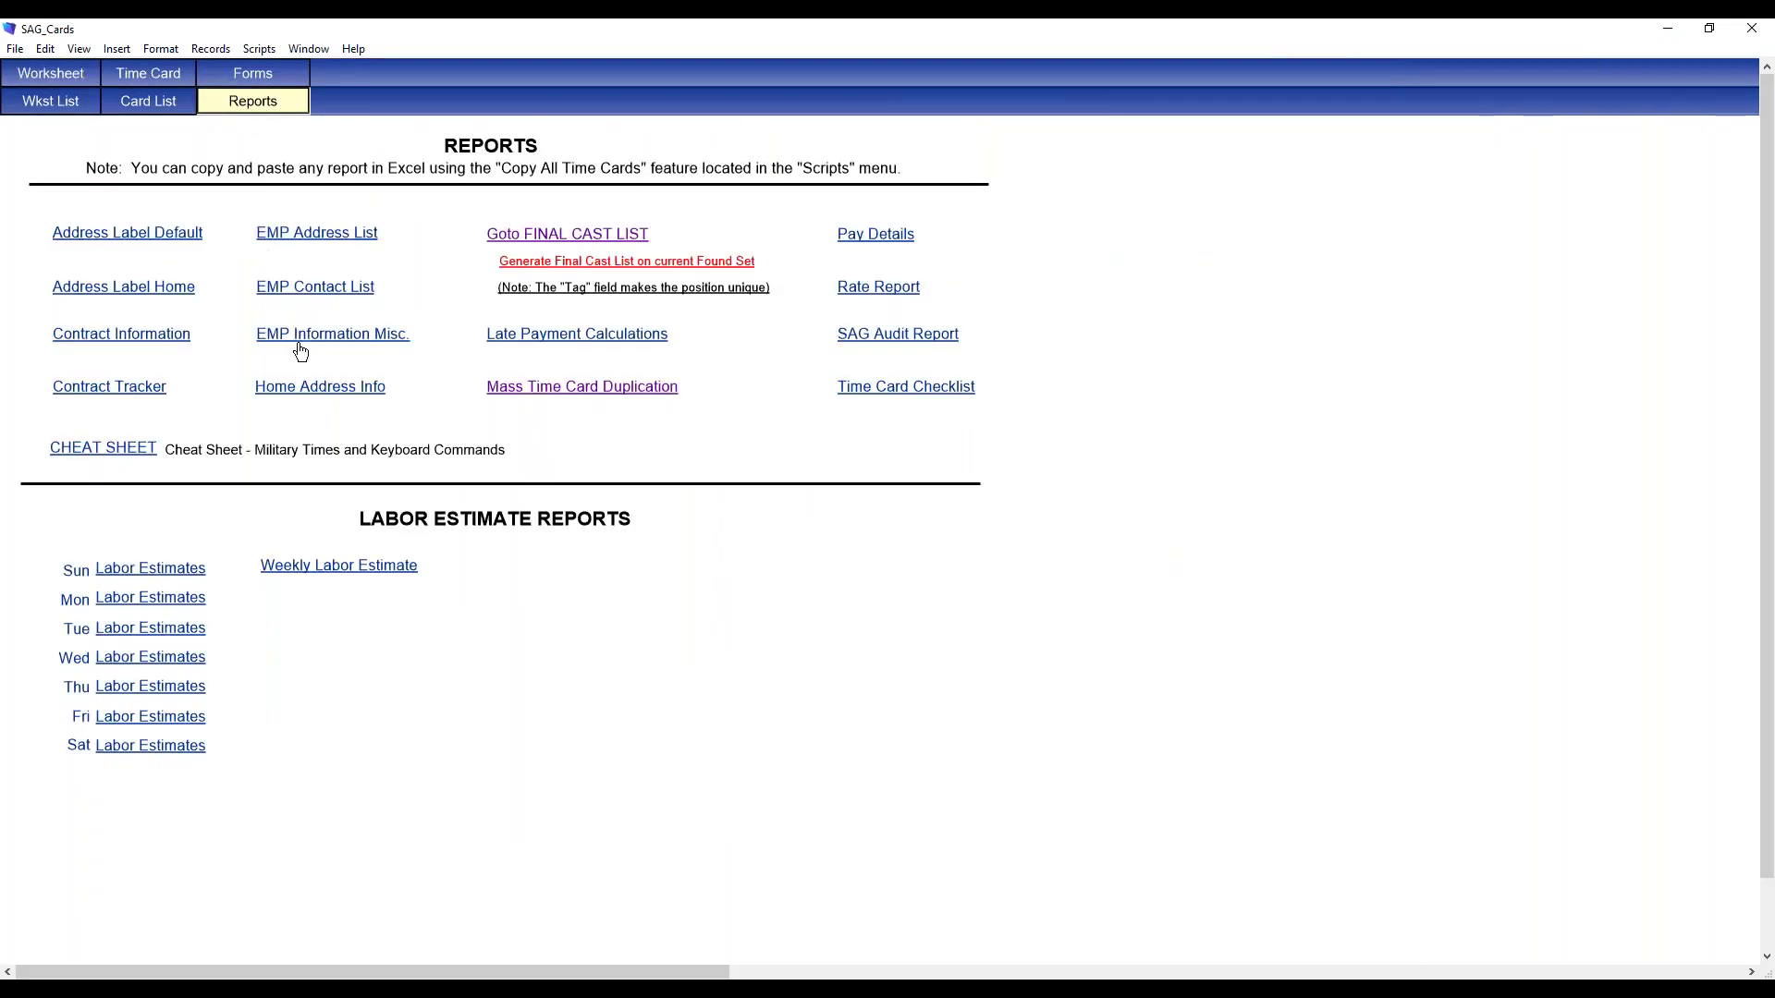
left_click(592, 388)
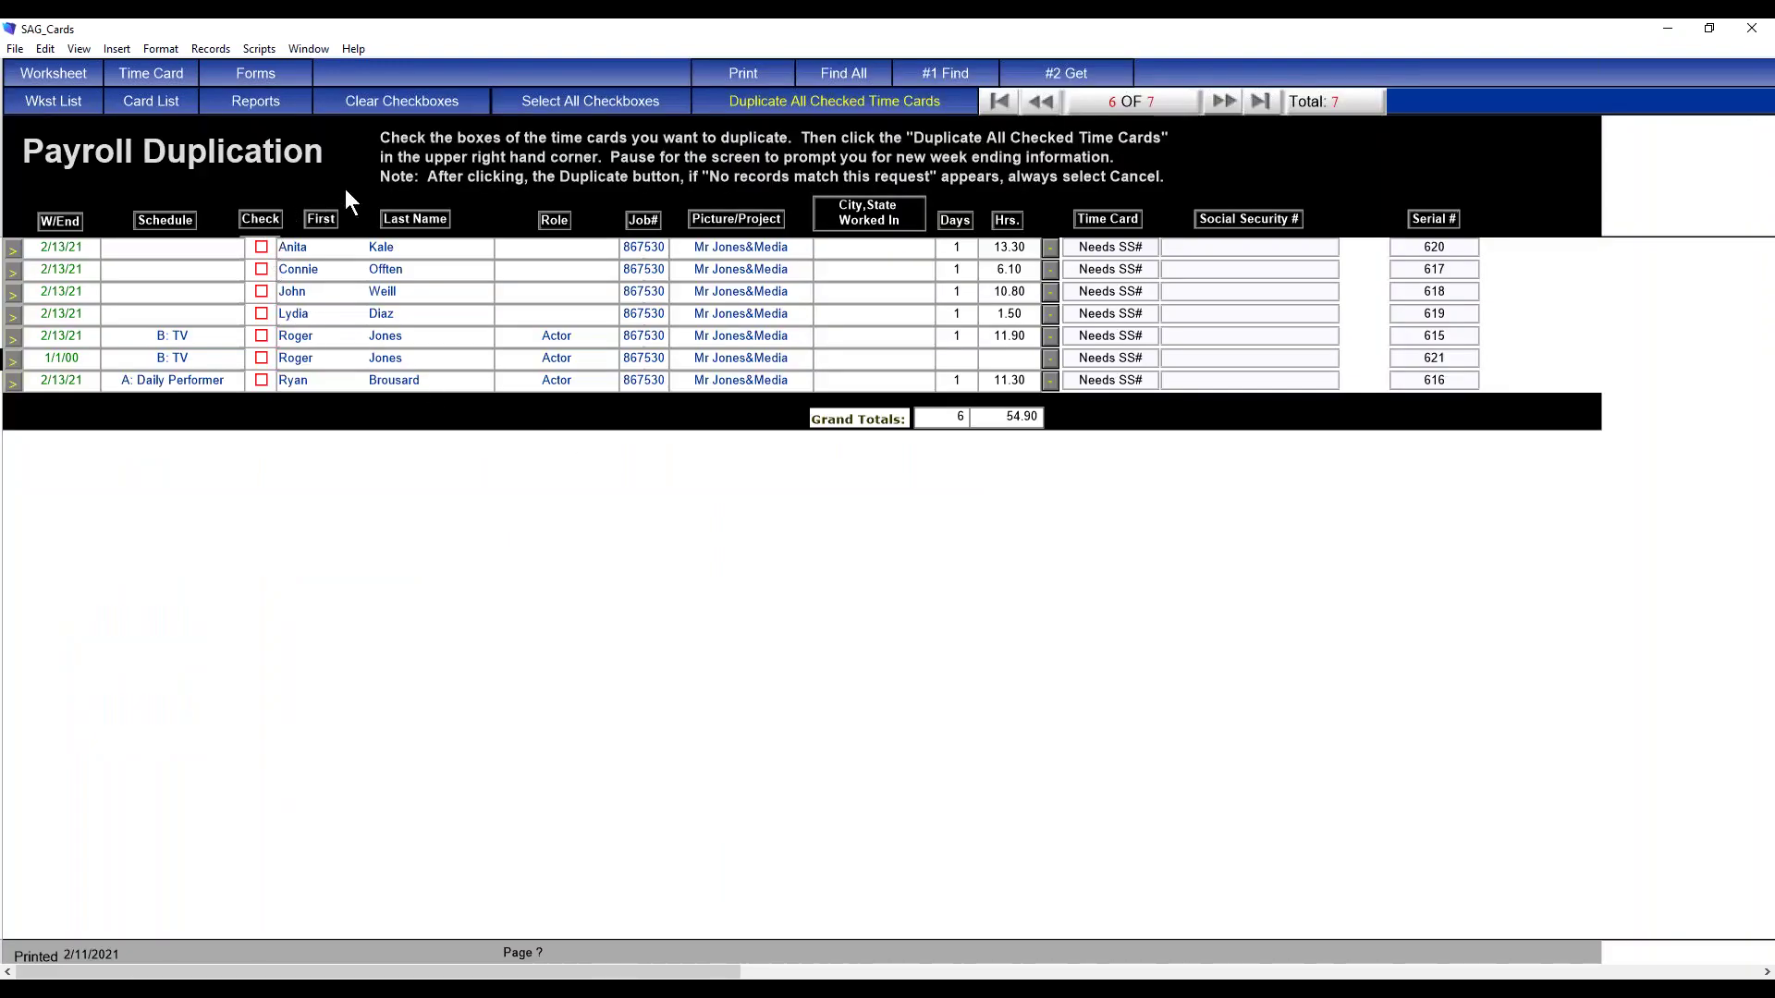
left_click(527, 103)
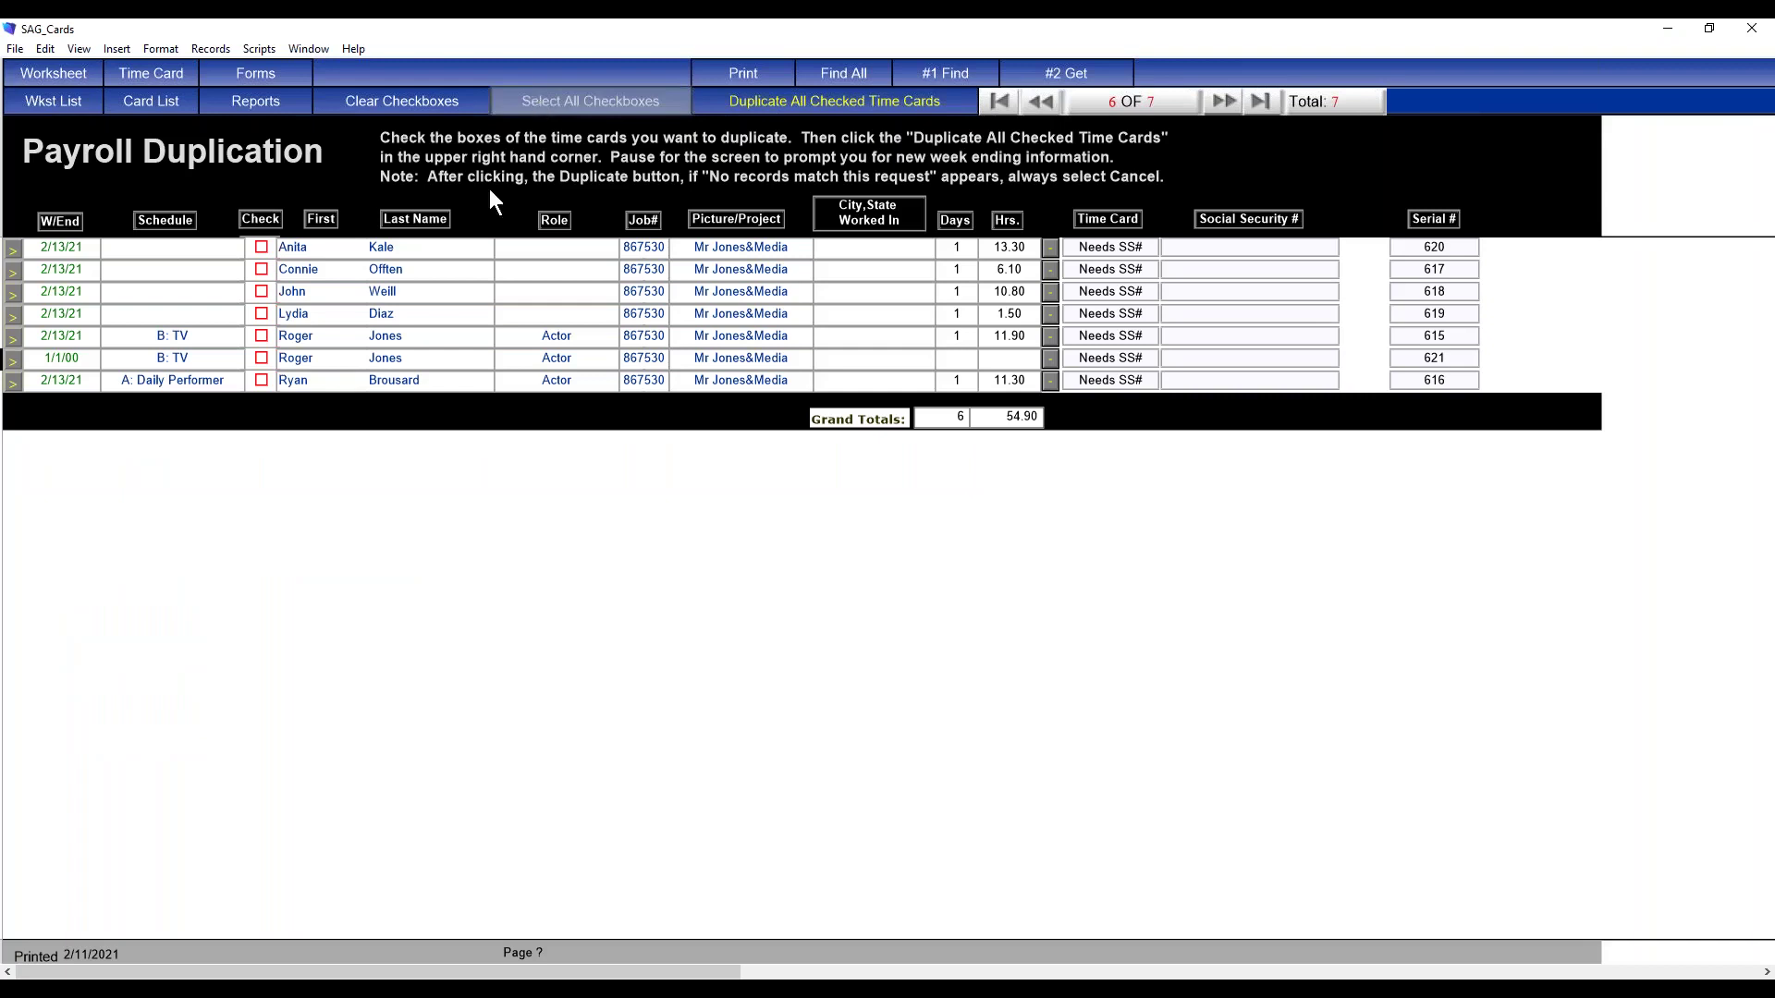
left_click(785, 103)
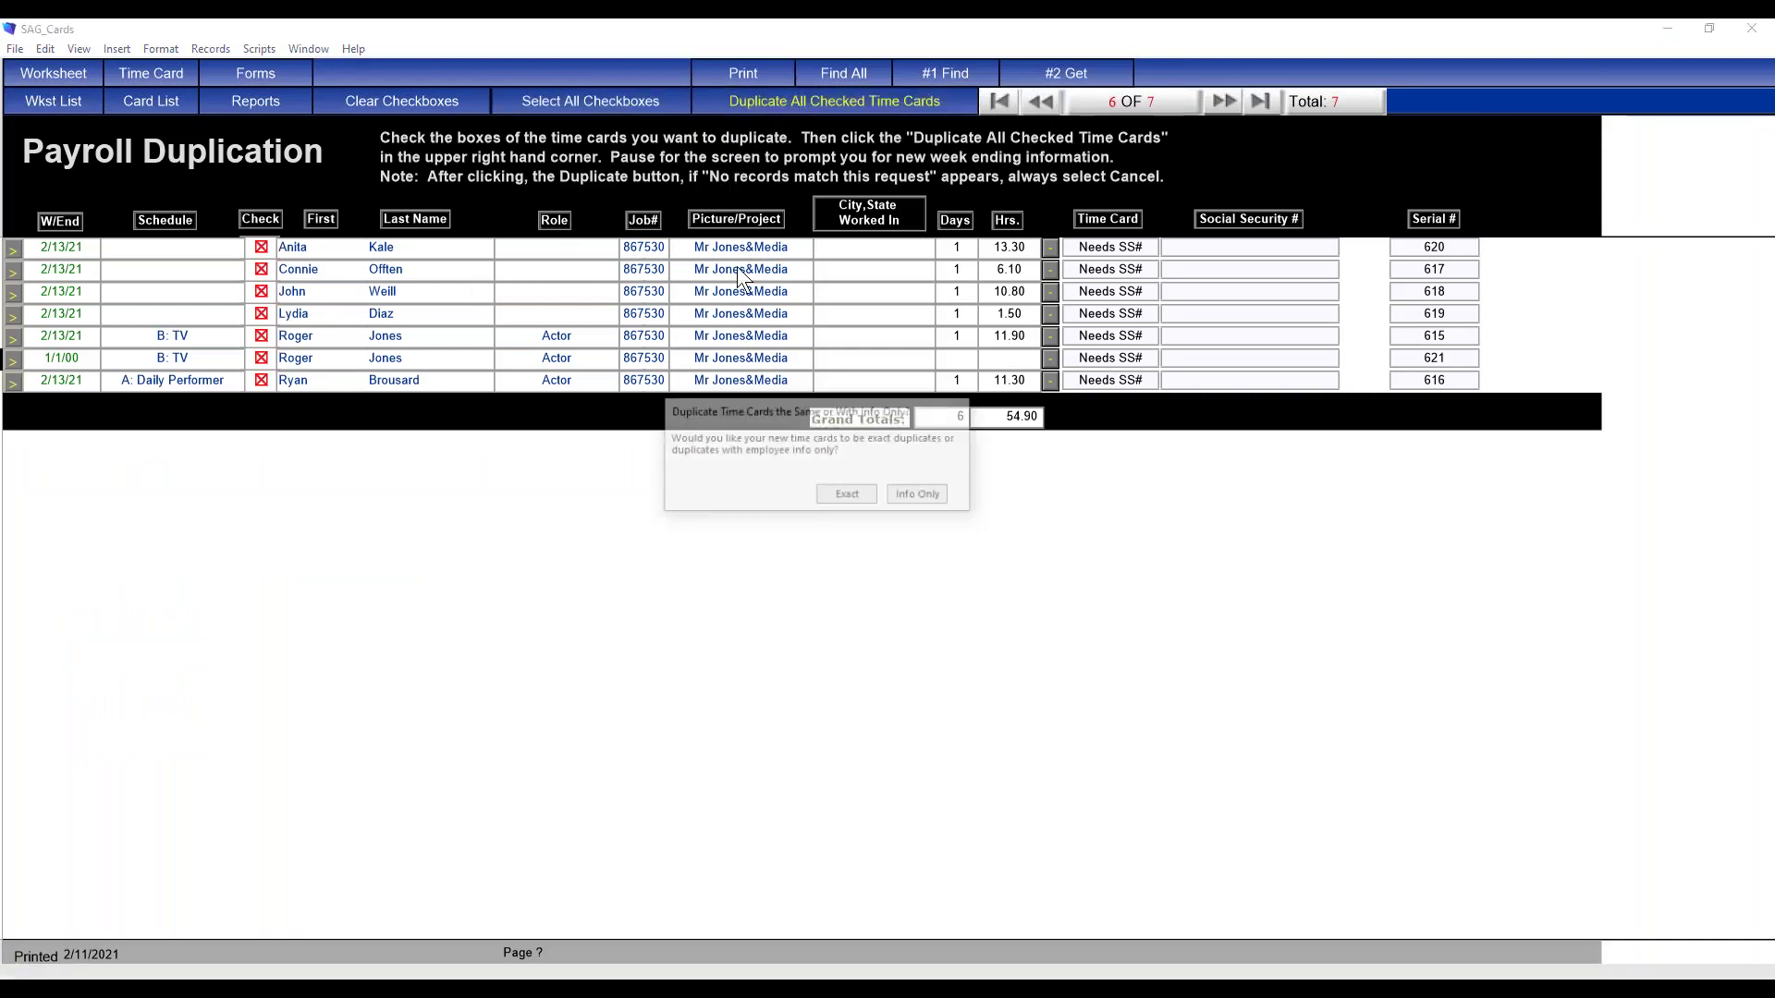
left_click(919, 495)
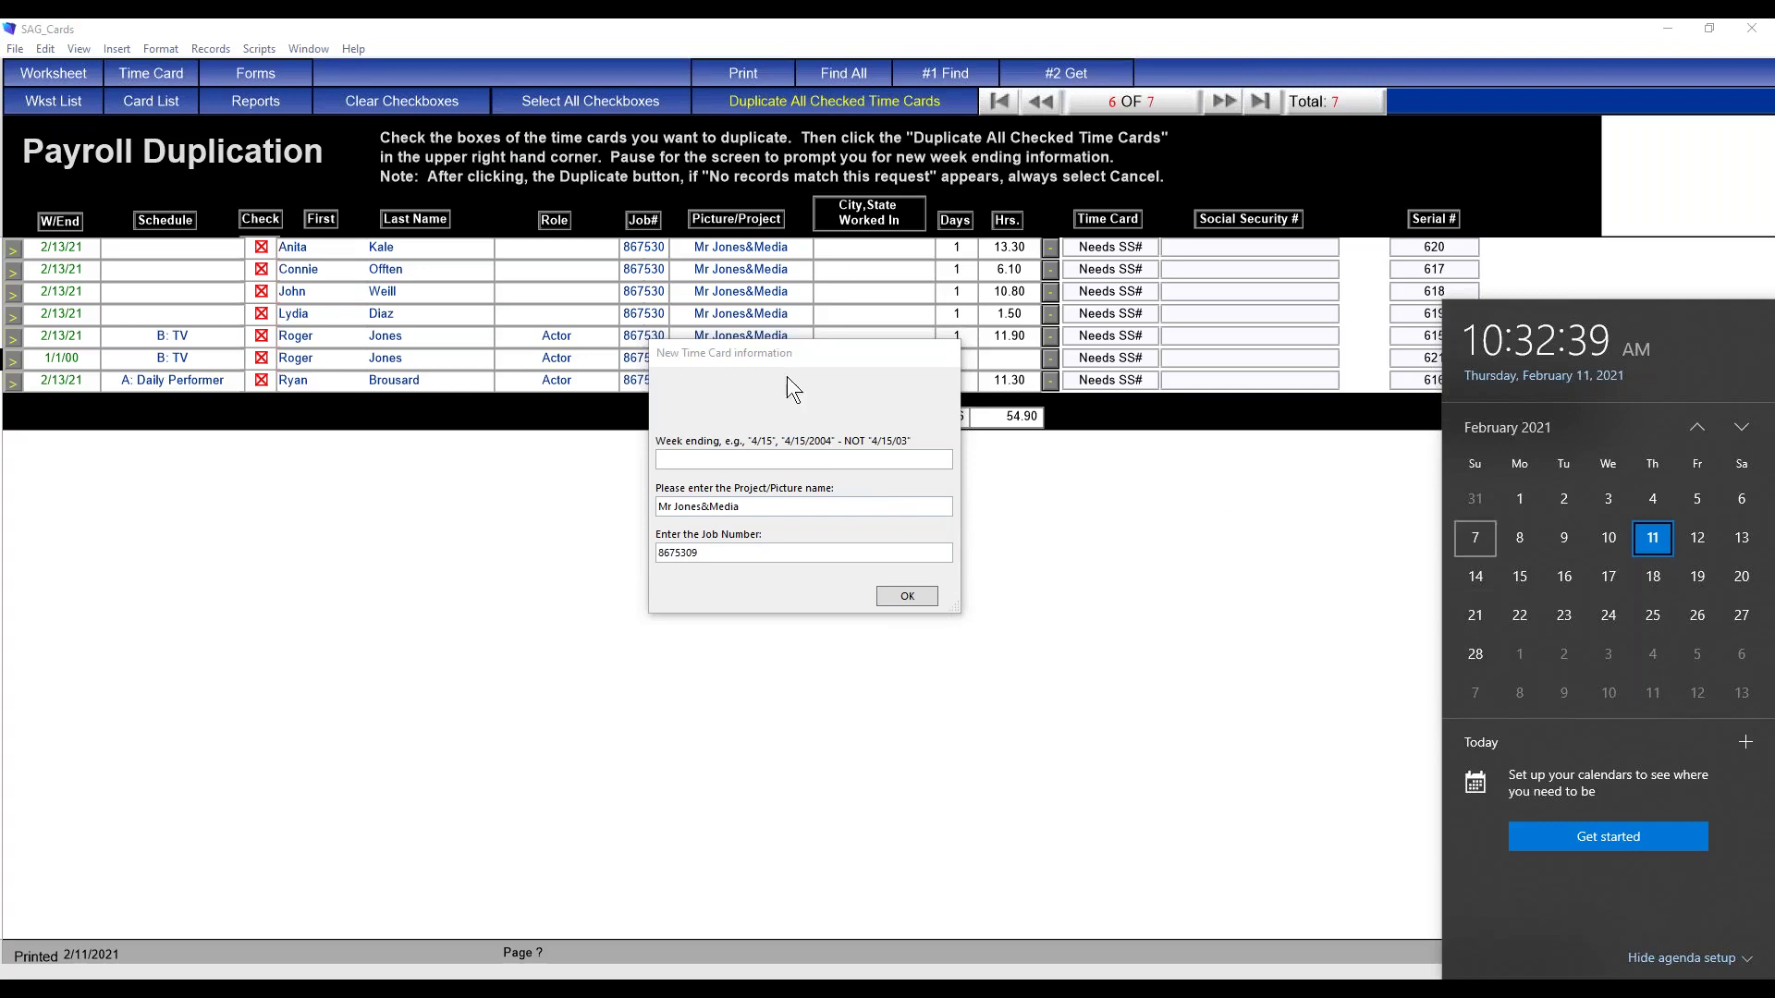
Step: Set the duplicates' week ending to 2/20, keep the prefilled project, job and production company details, and create the cards
left_click(671, 461)
type("2/20")
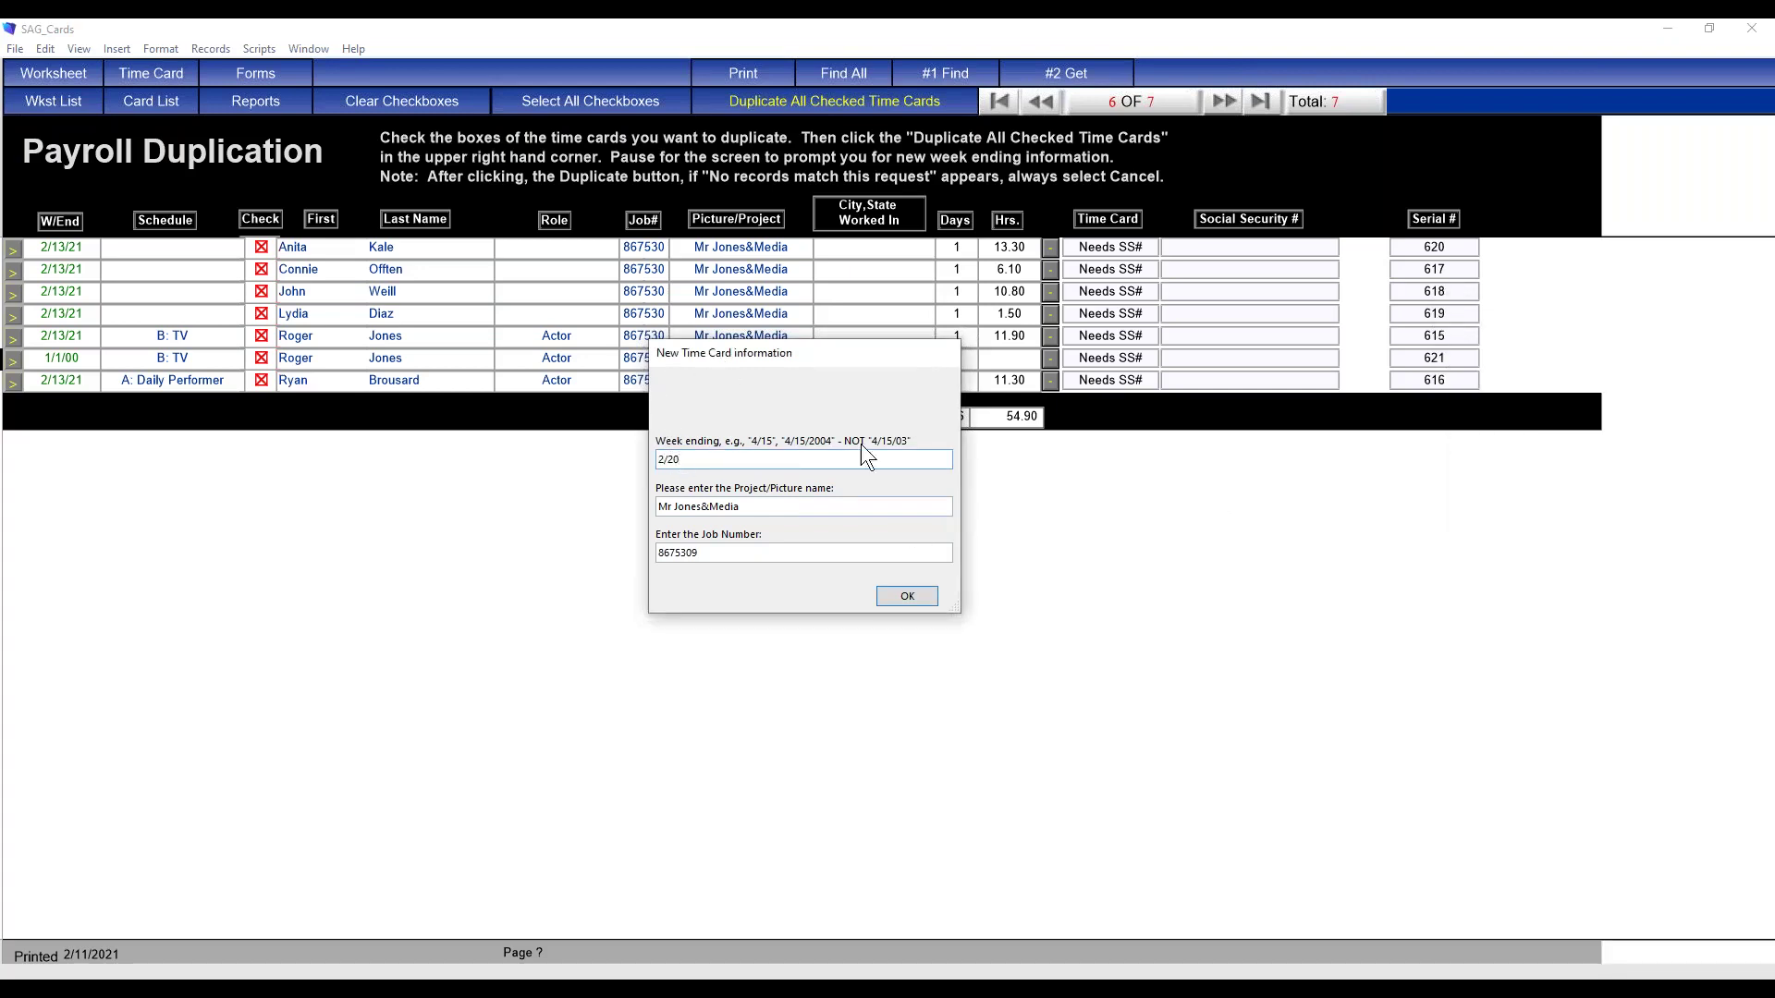
left_click(779, 506)
left_click(902, 592)
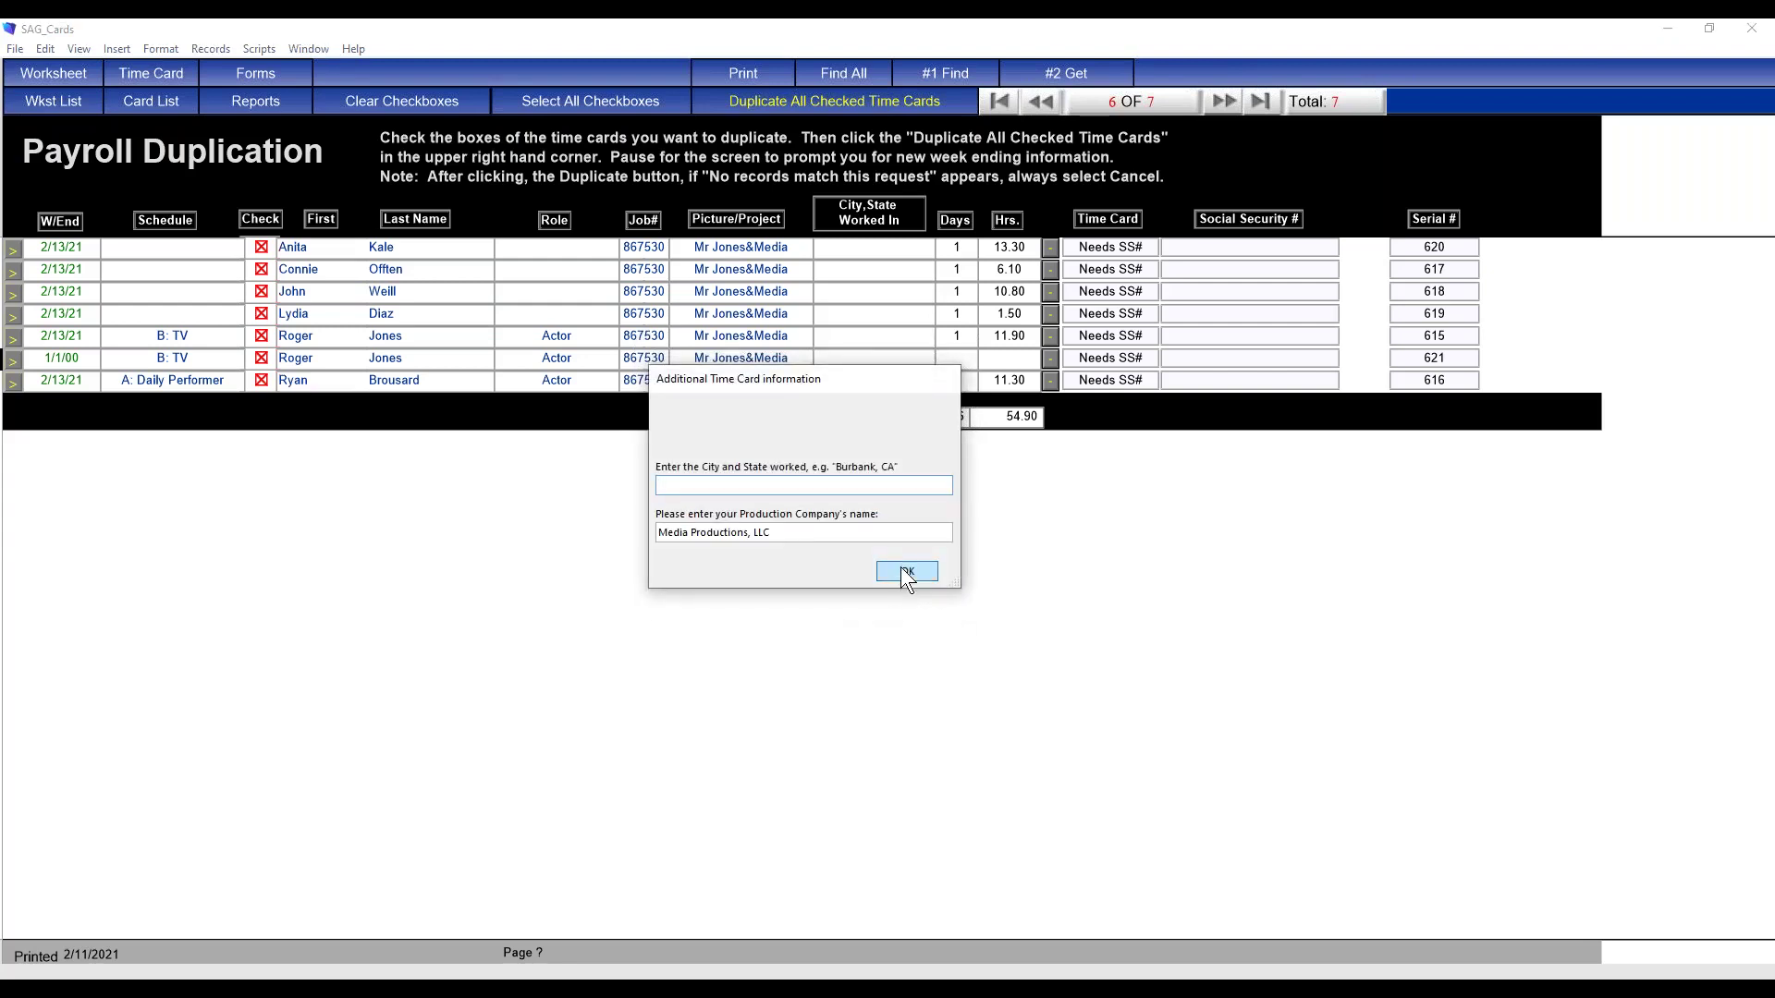
left_click(901, 567)
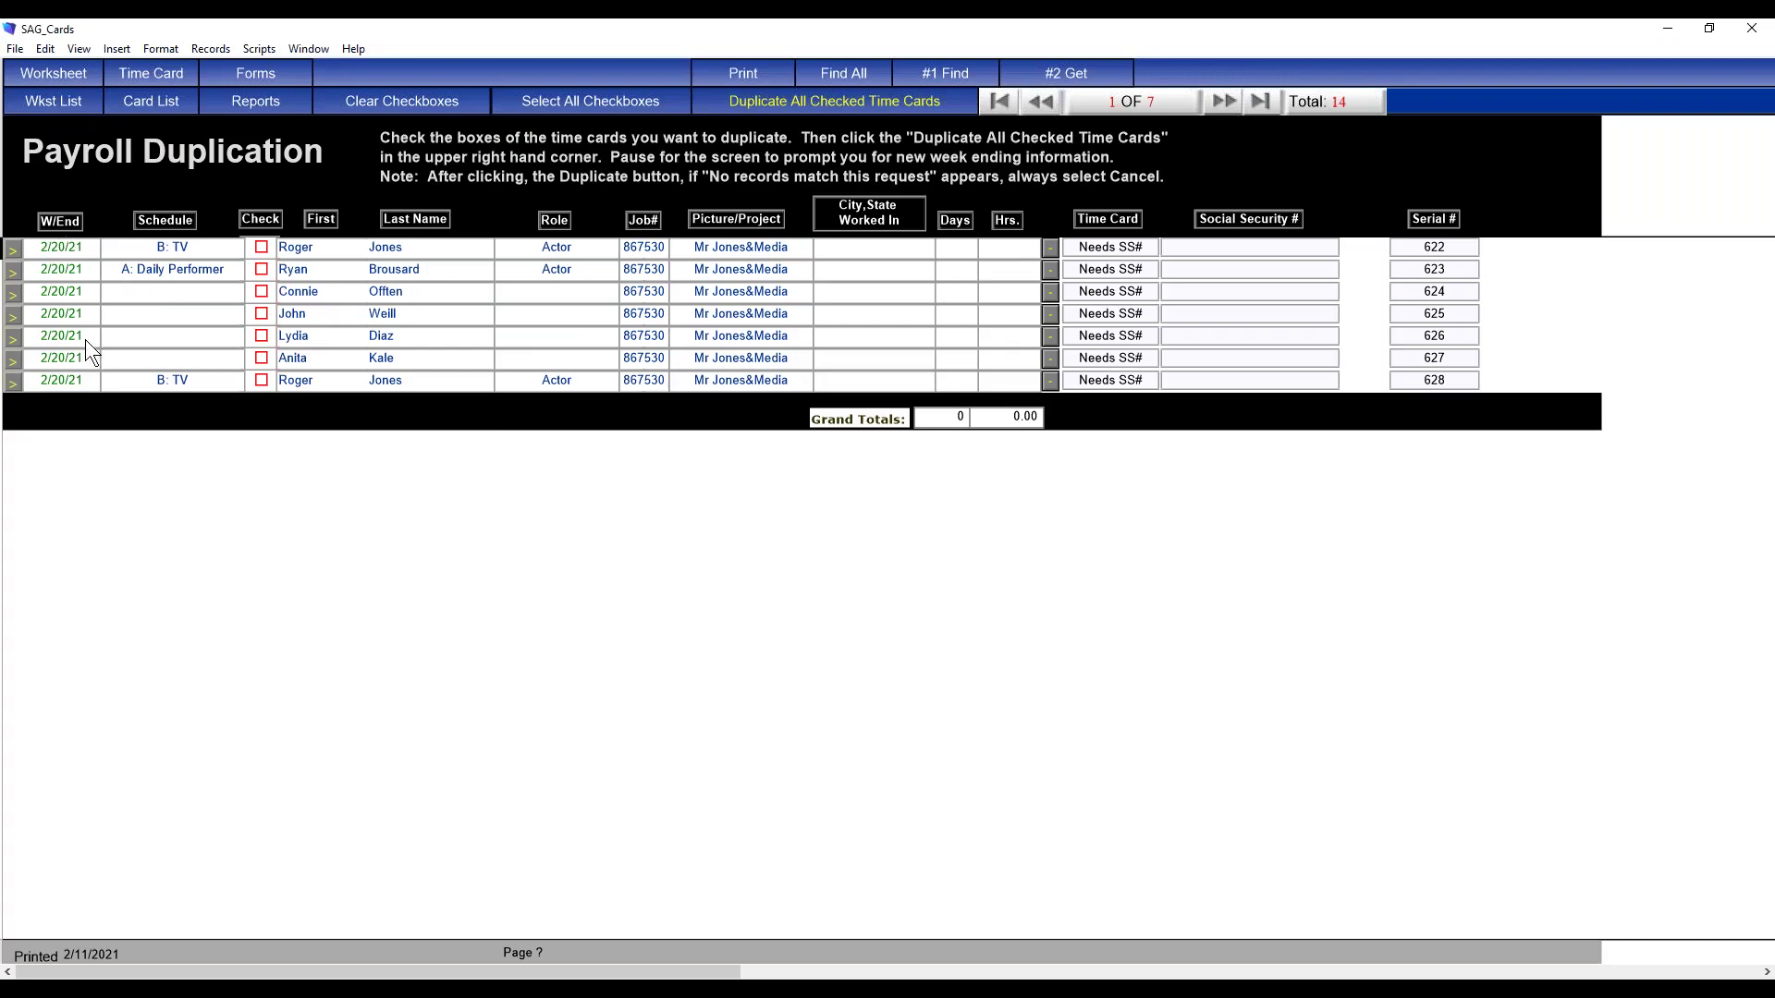
Step: Review the new 01 Himself time card and the Monday, February 15 daily entry, and return to his worksheet
left_click(157, 82)
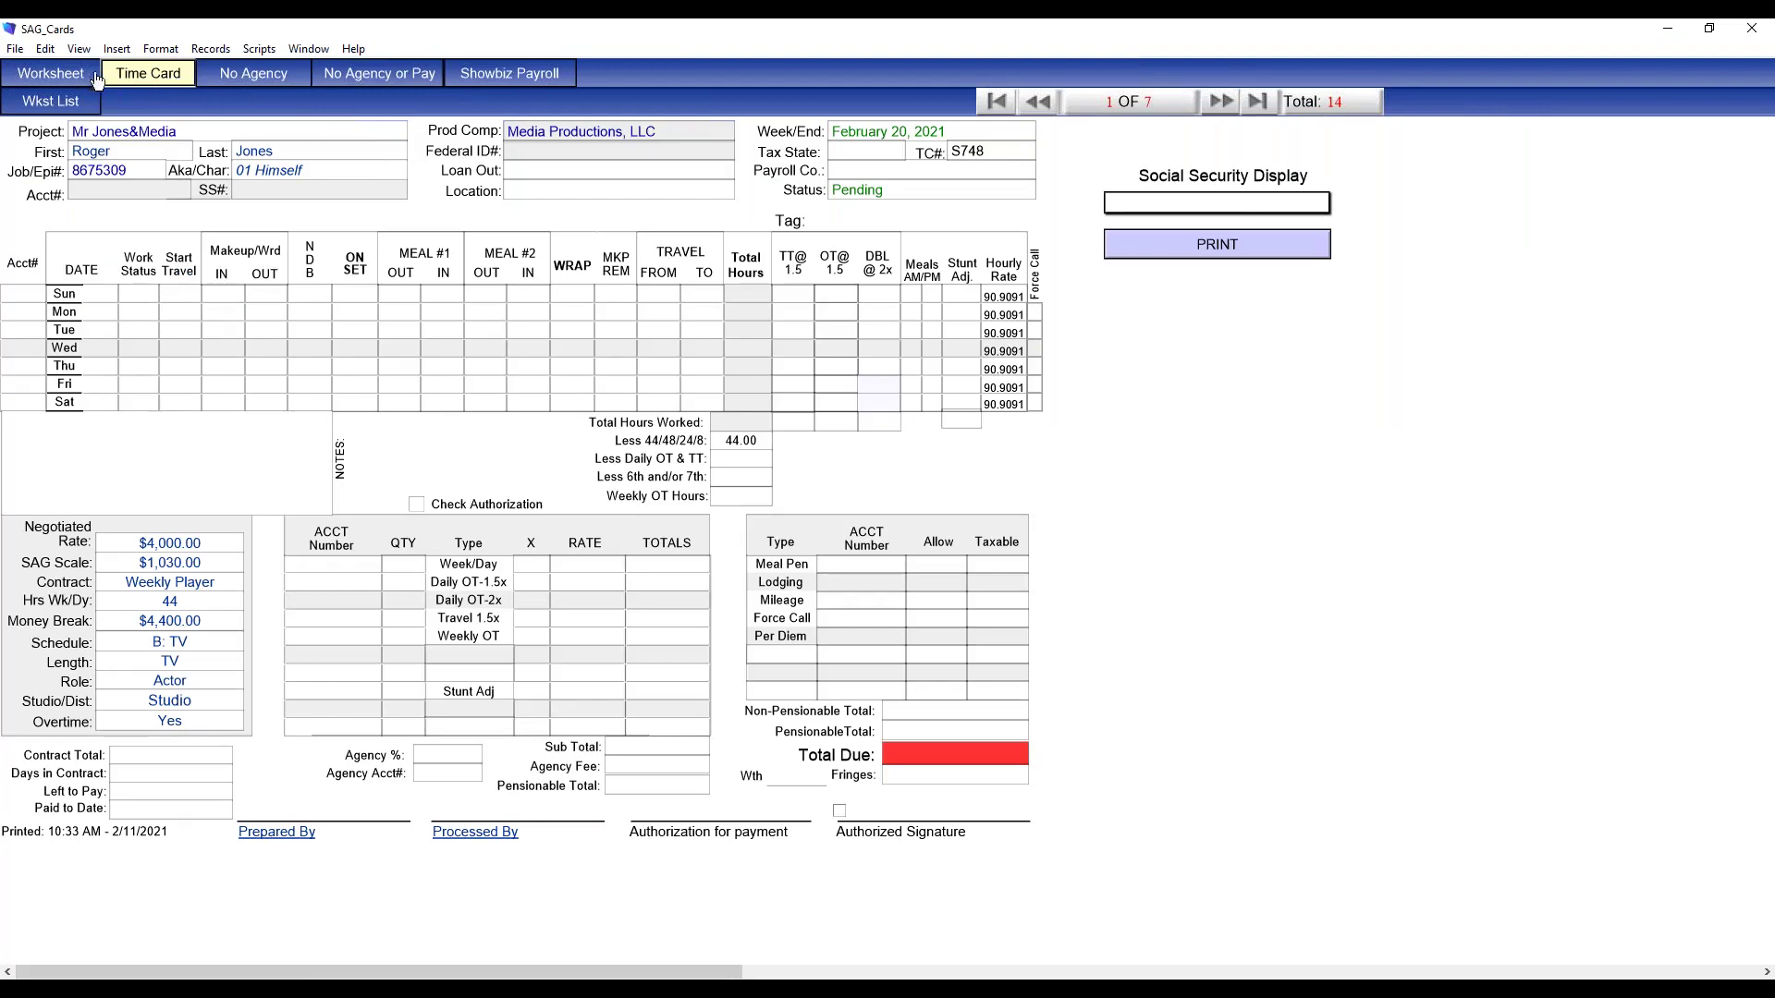
left_click(61, 68)
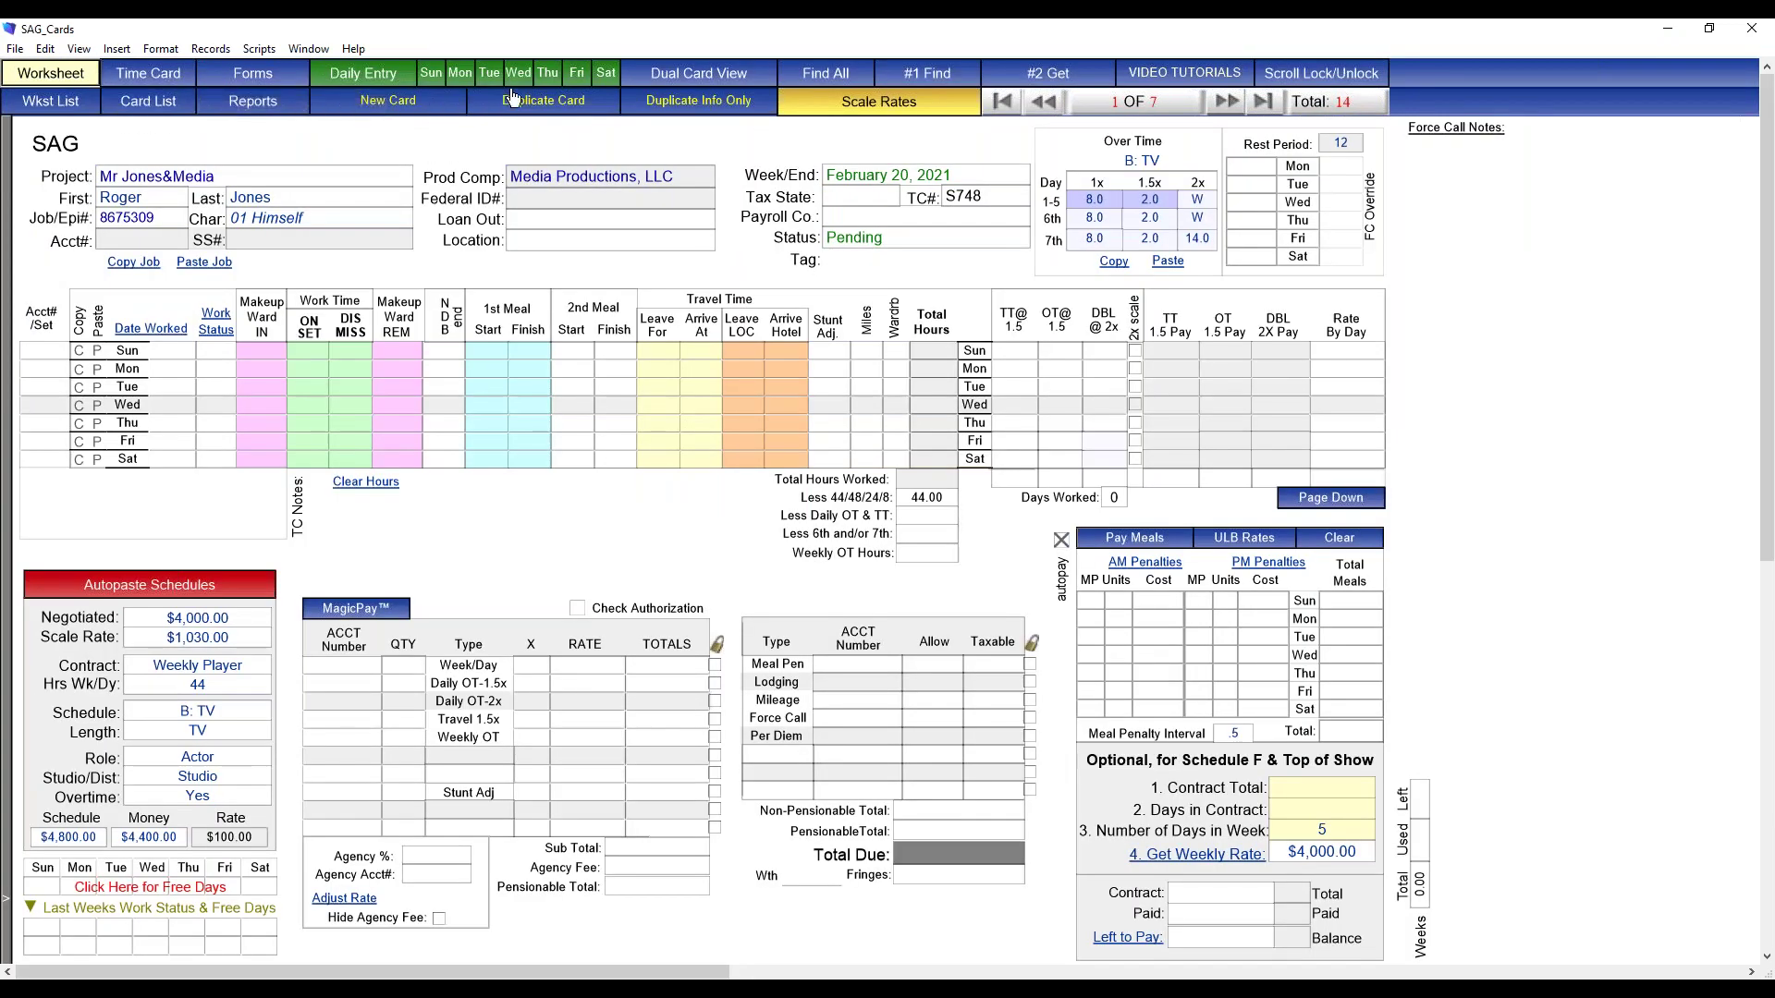
left_click(461, 82)
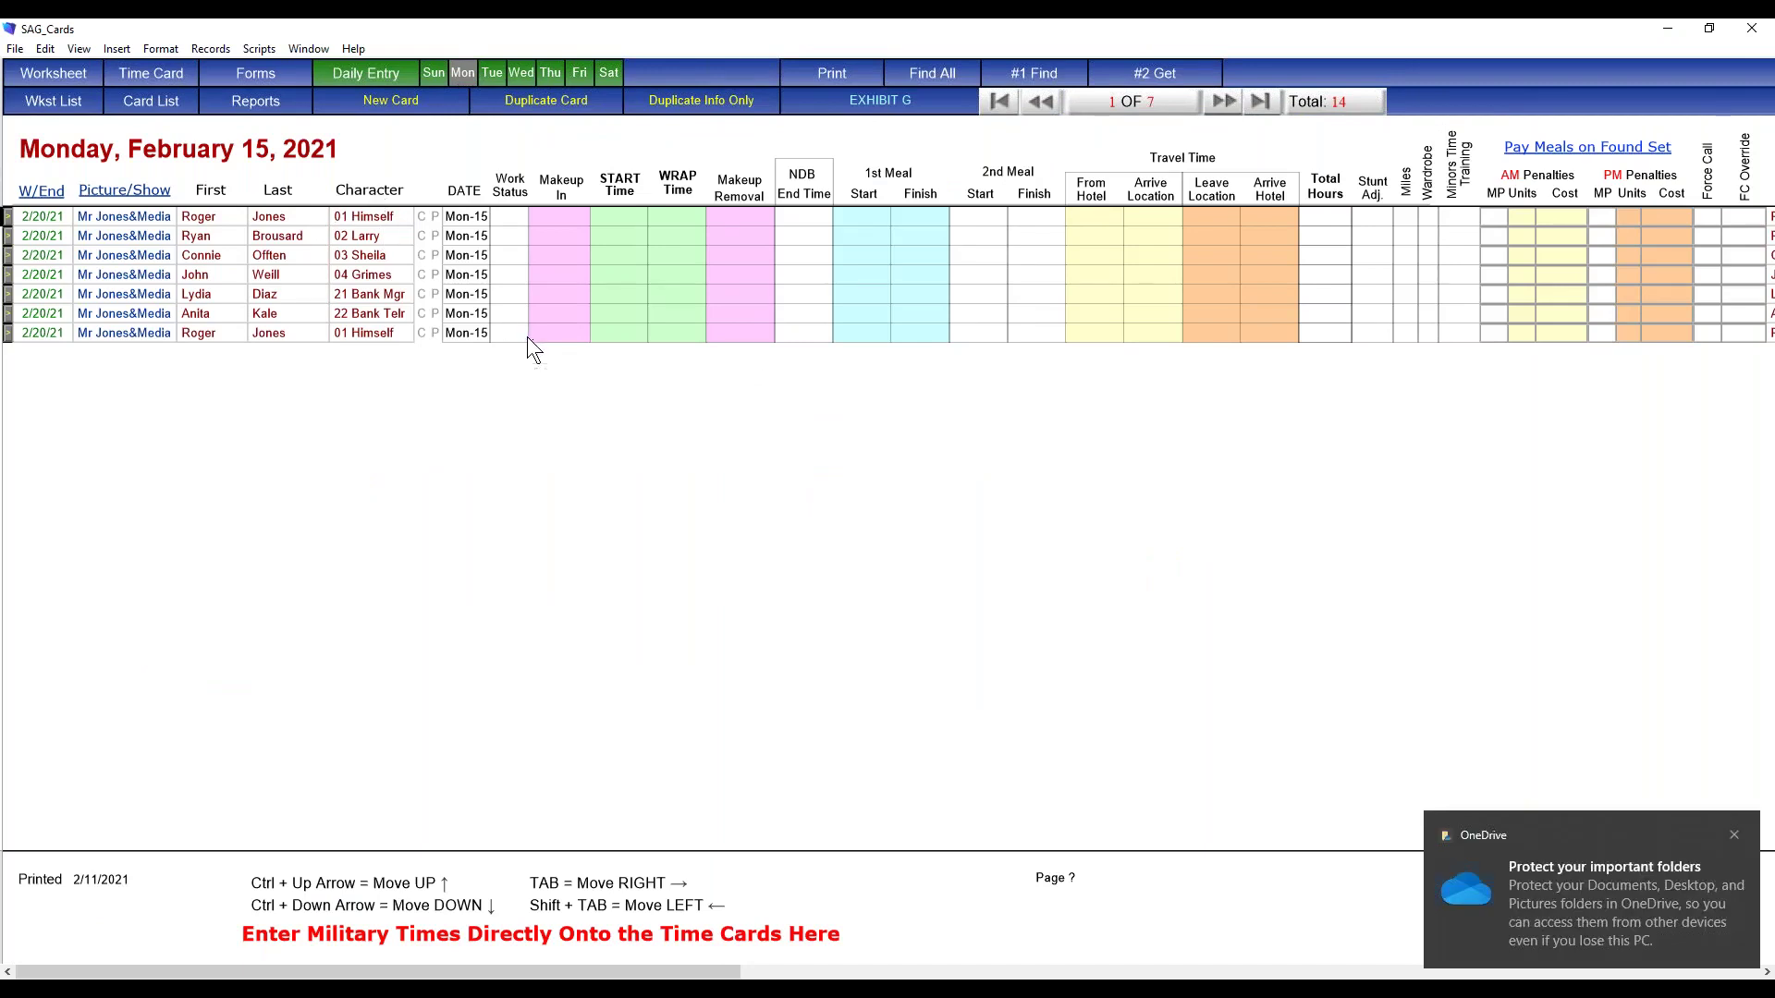
left_click(10, 219)
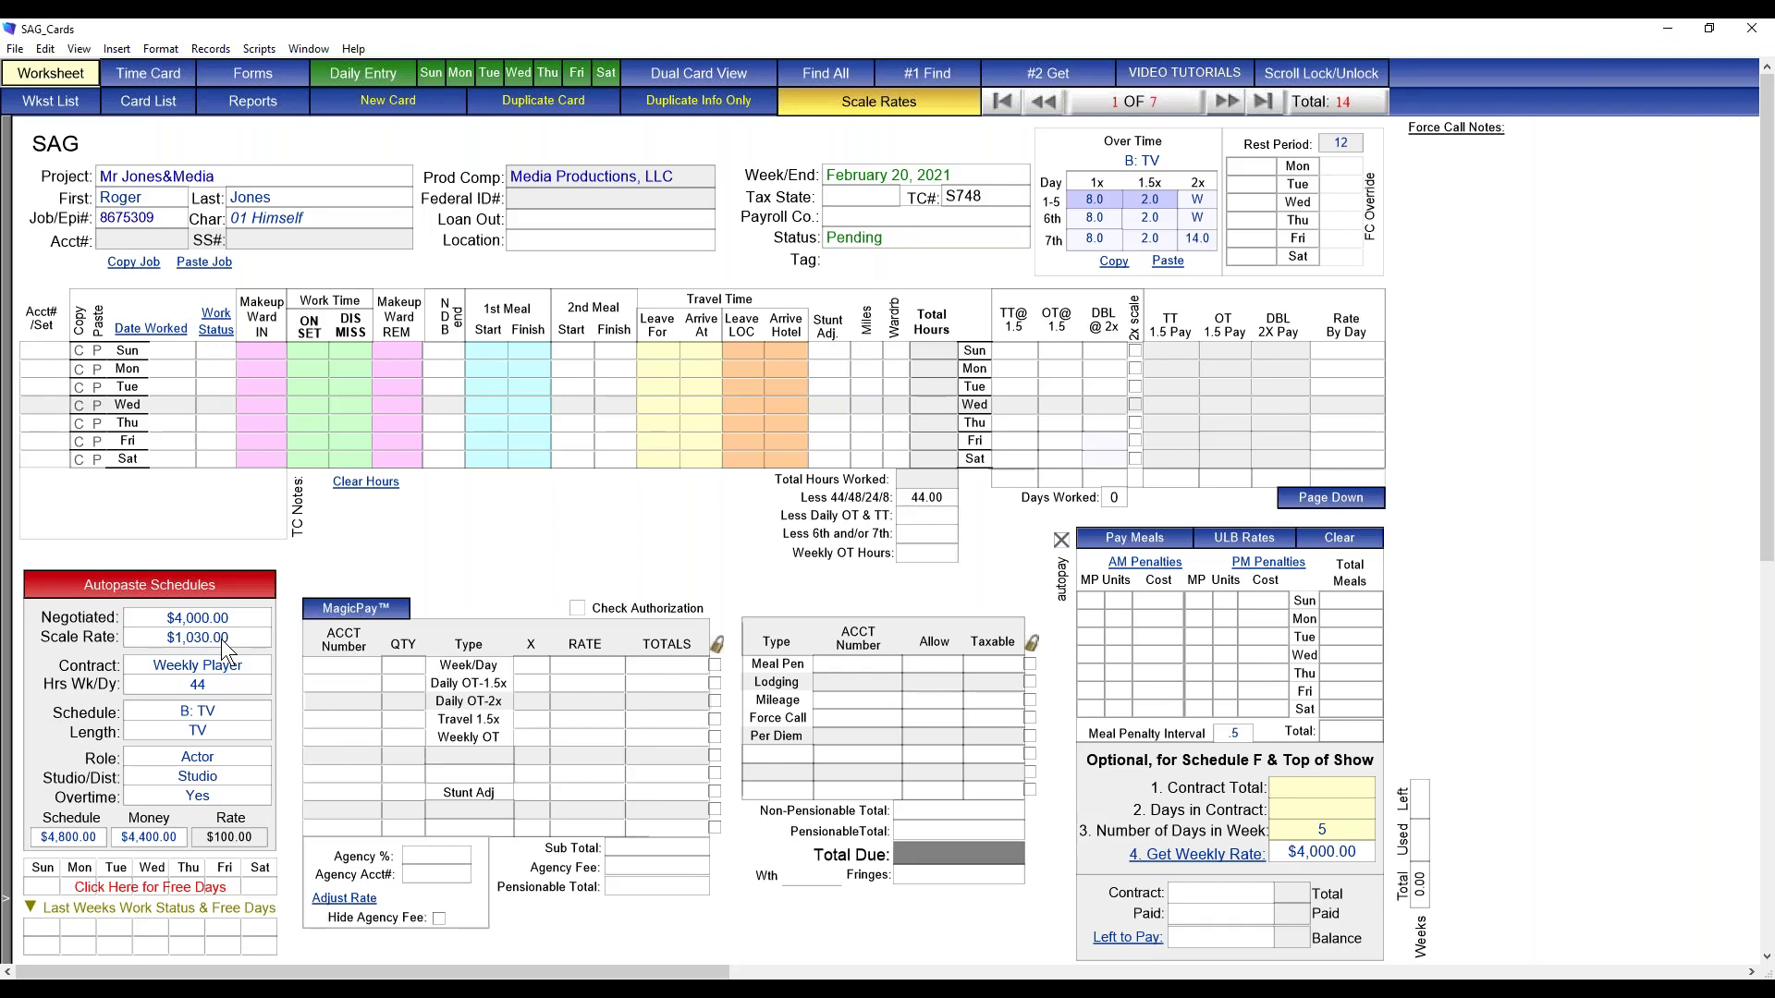
Step: List all worksheets and open the 01 Himself worksheet for the week ending 2/13/21 to review its pay
left_click(67, 109)
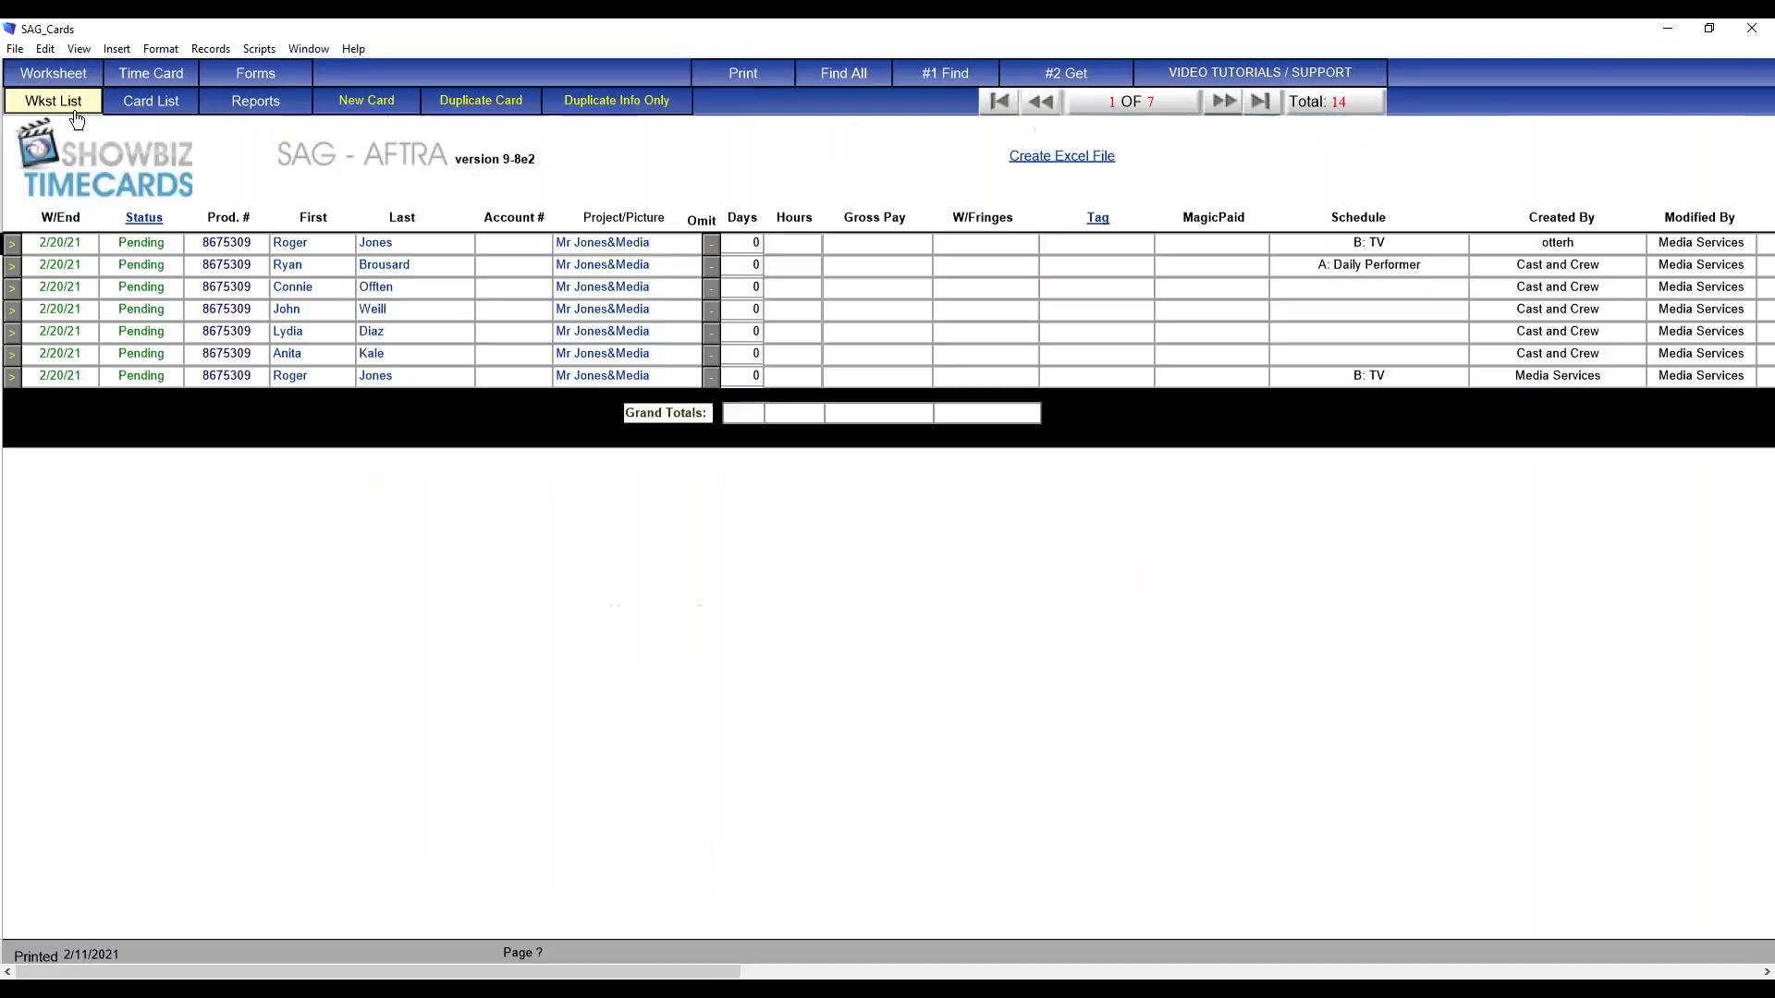
left_click(869, 72)
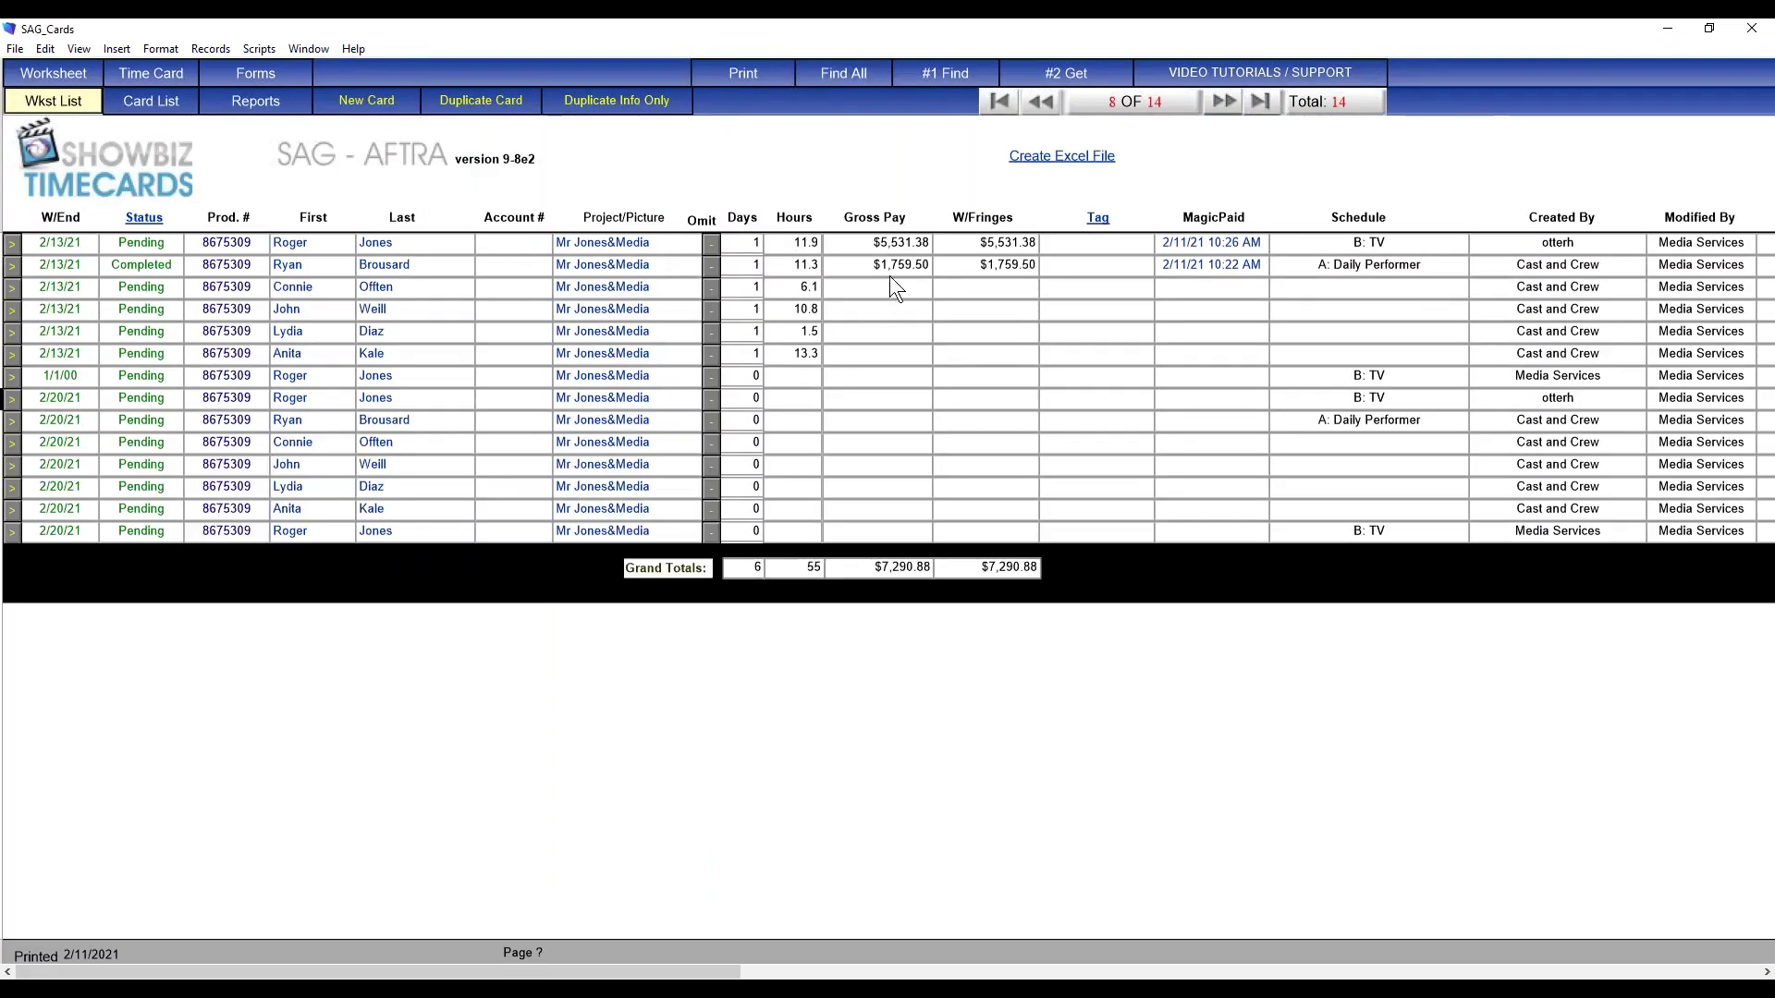
left_click(13, 245)
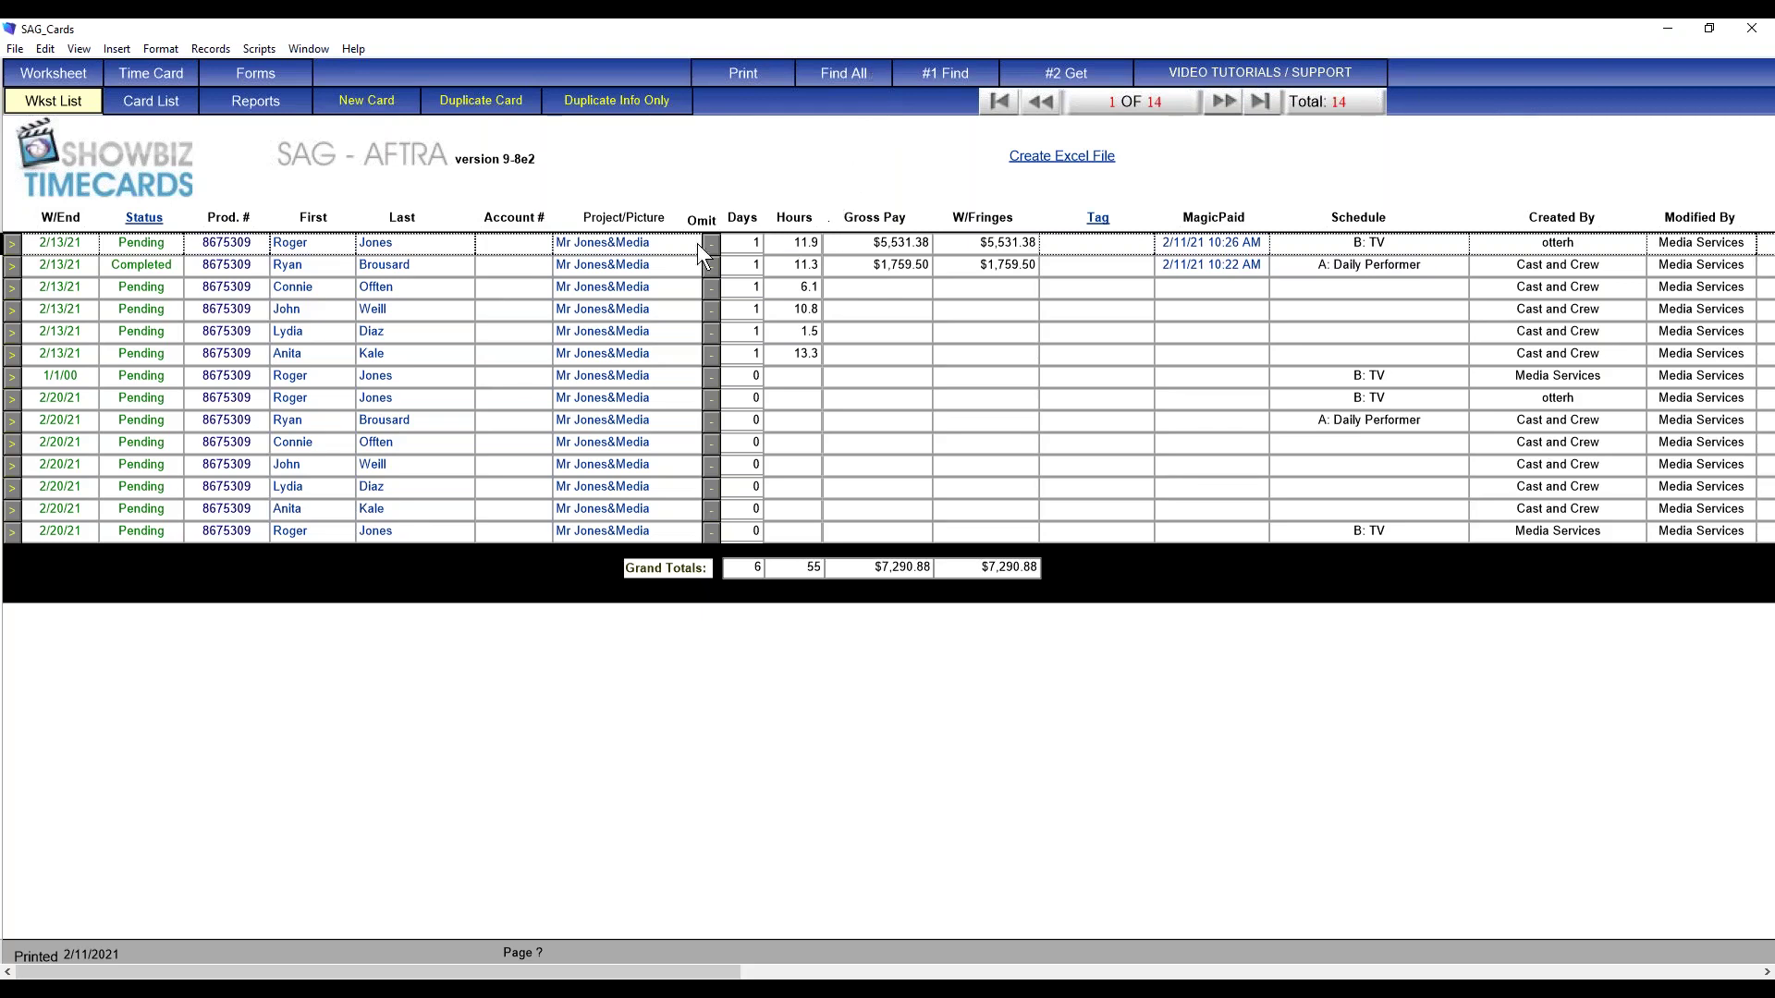
left_click(12, 244)
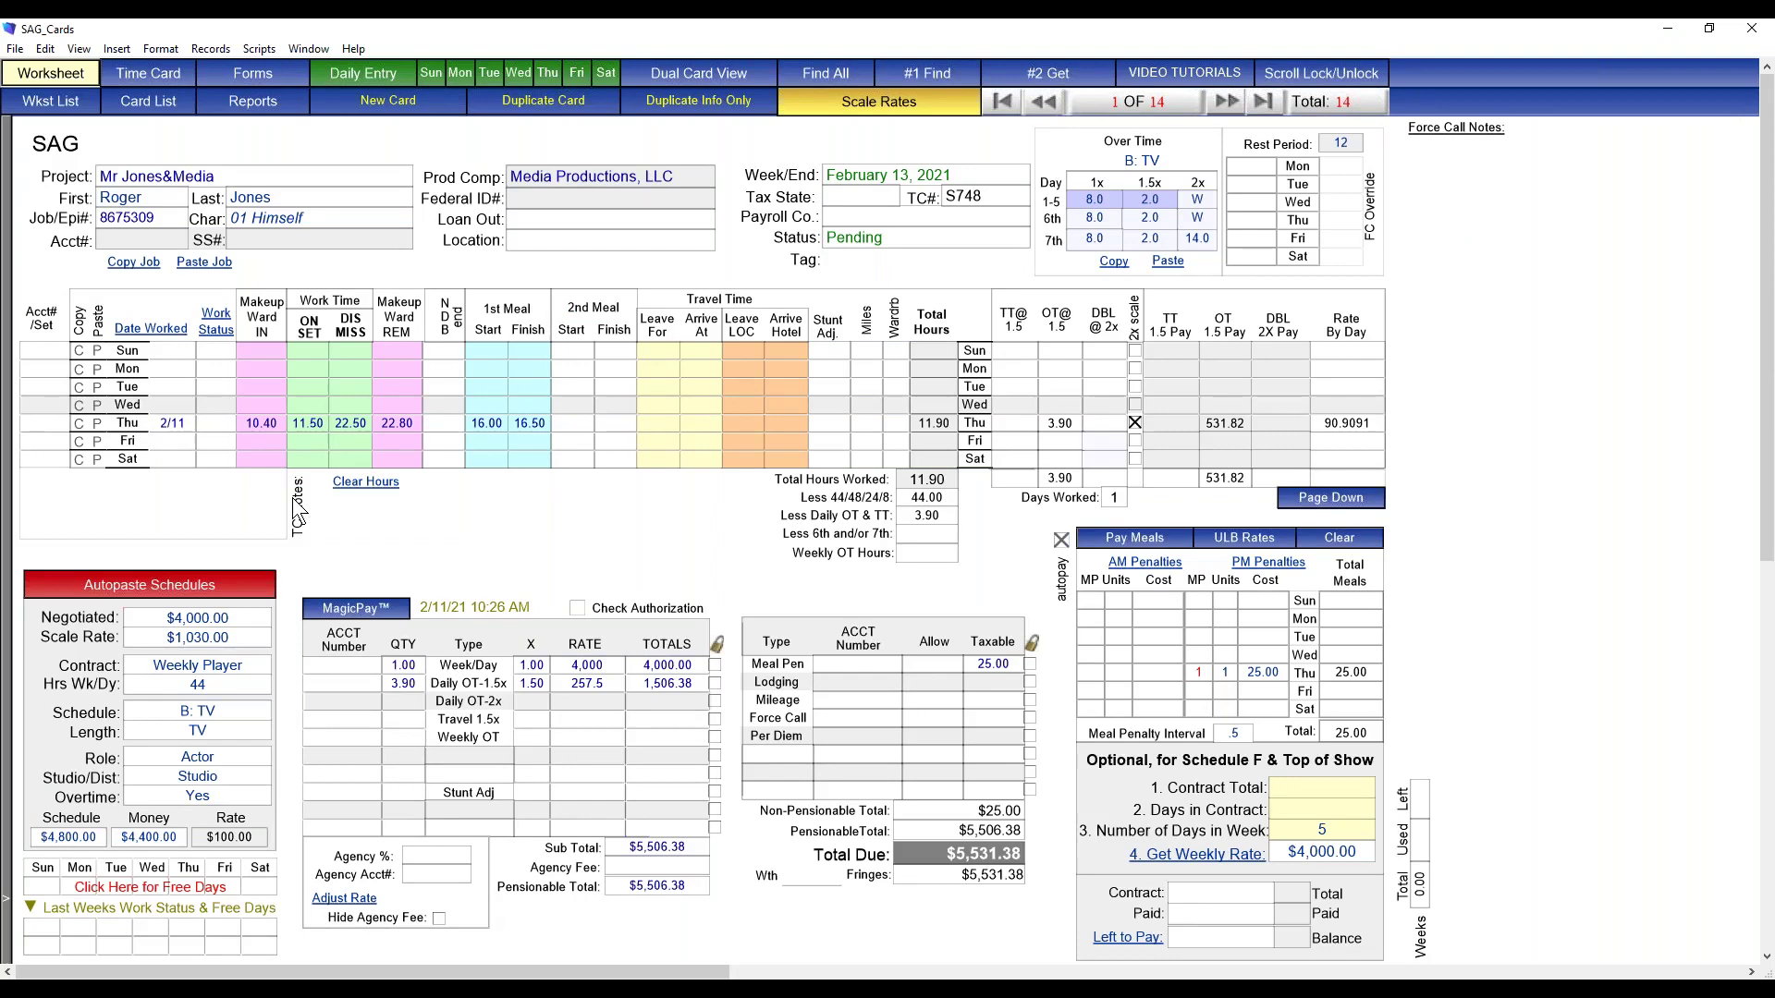
left_click(88, 103)
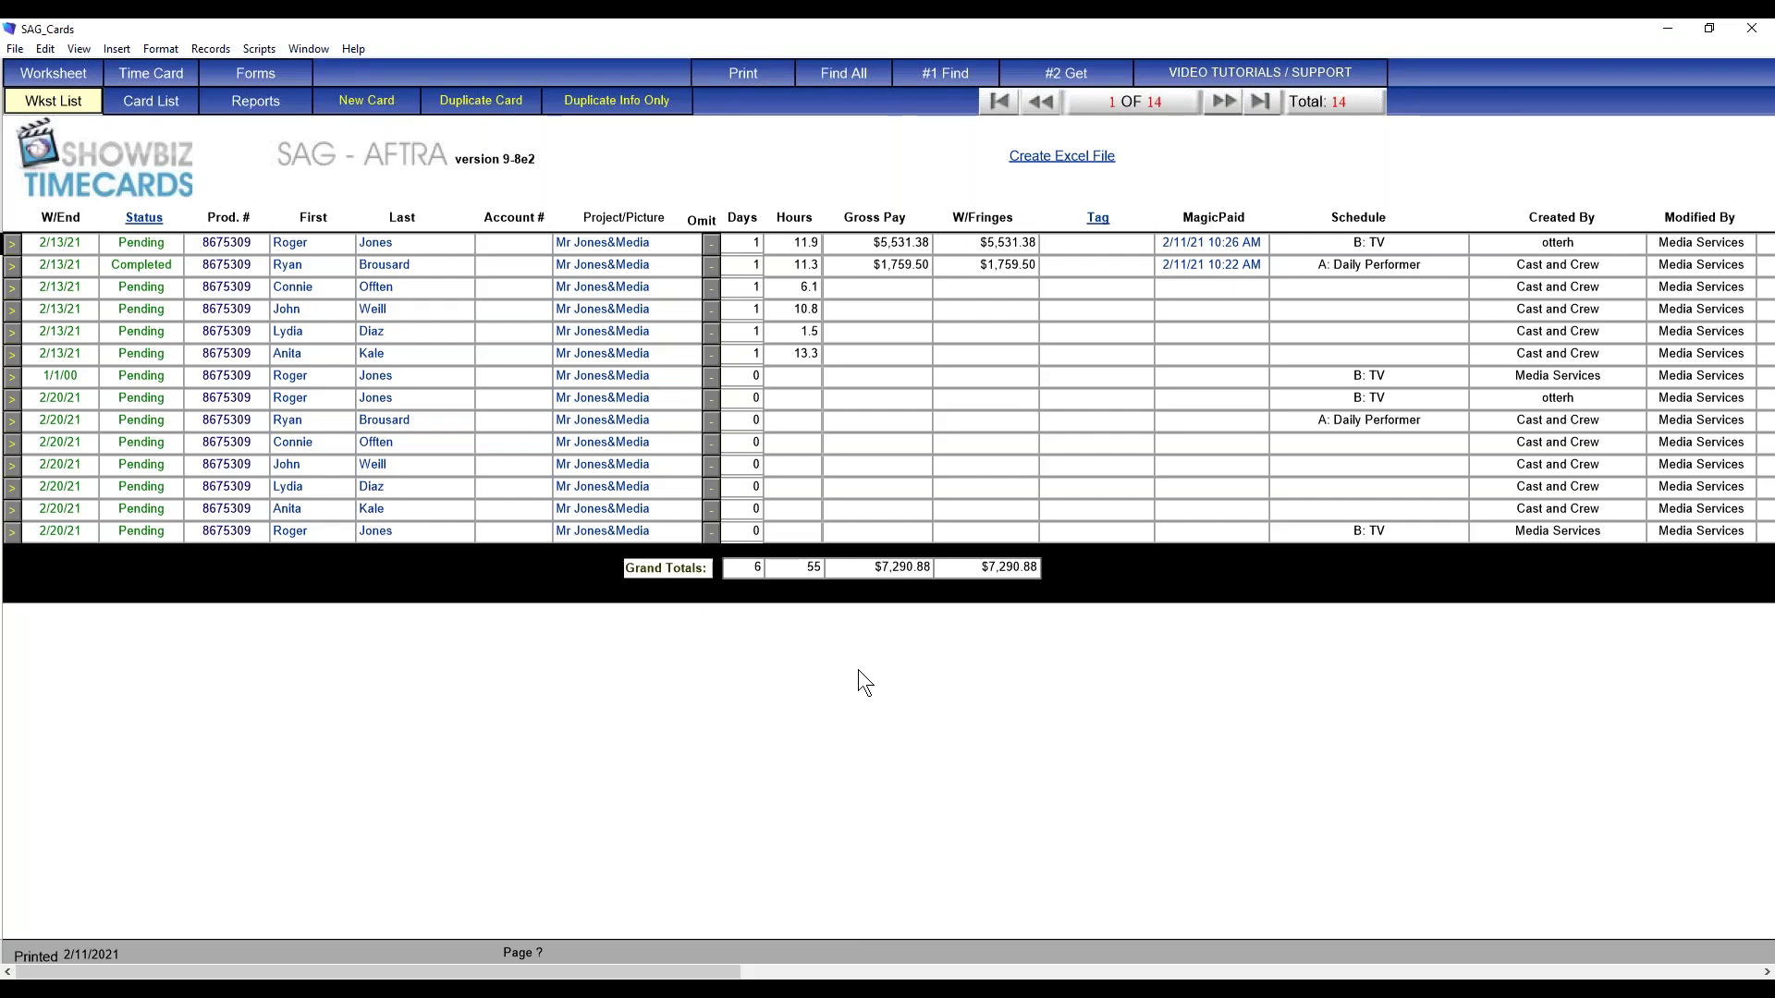
left_click(12, 244)
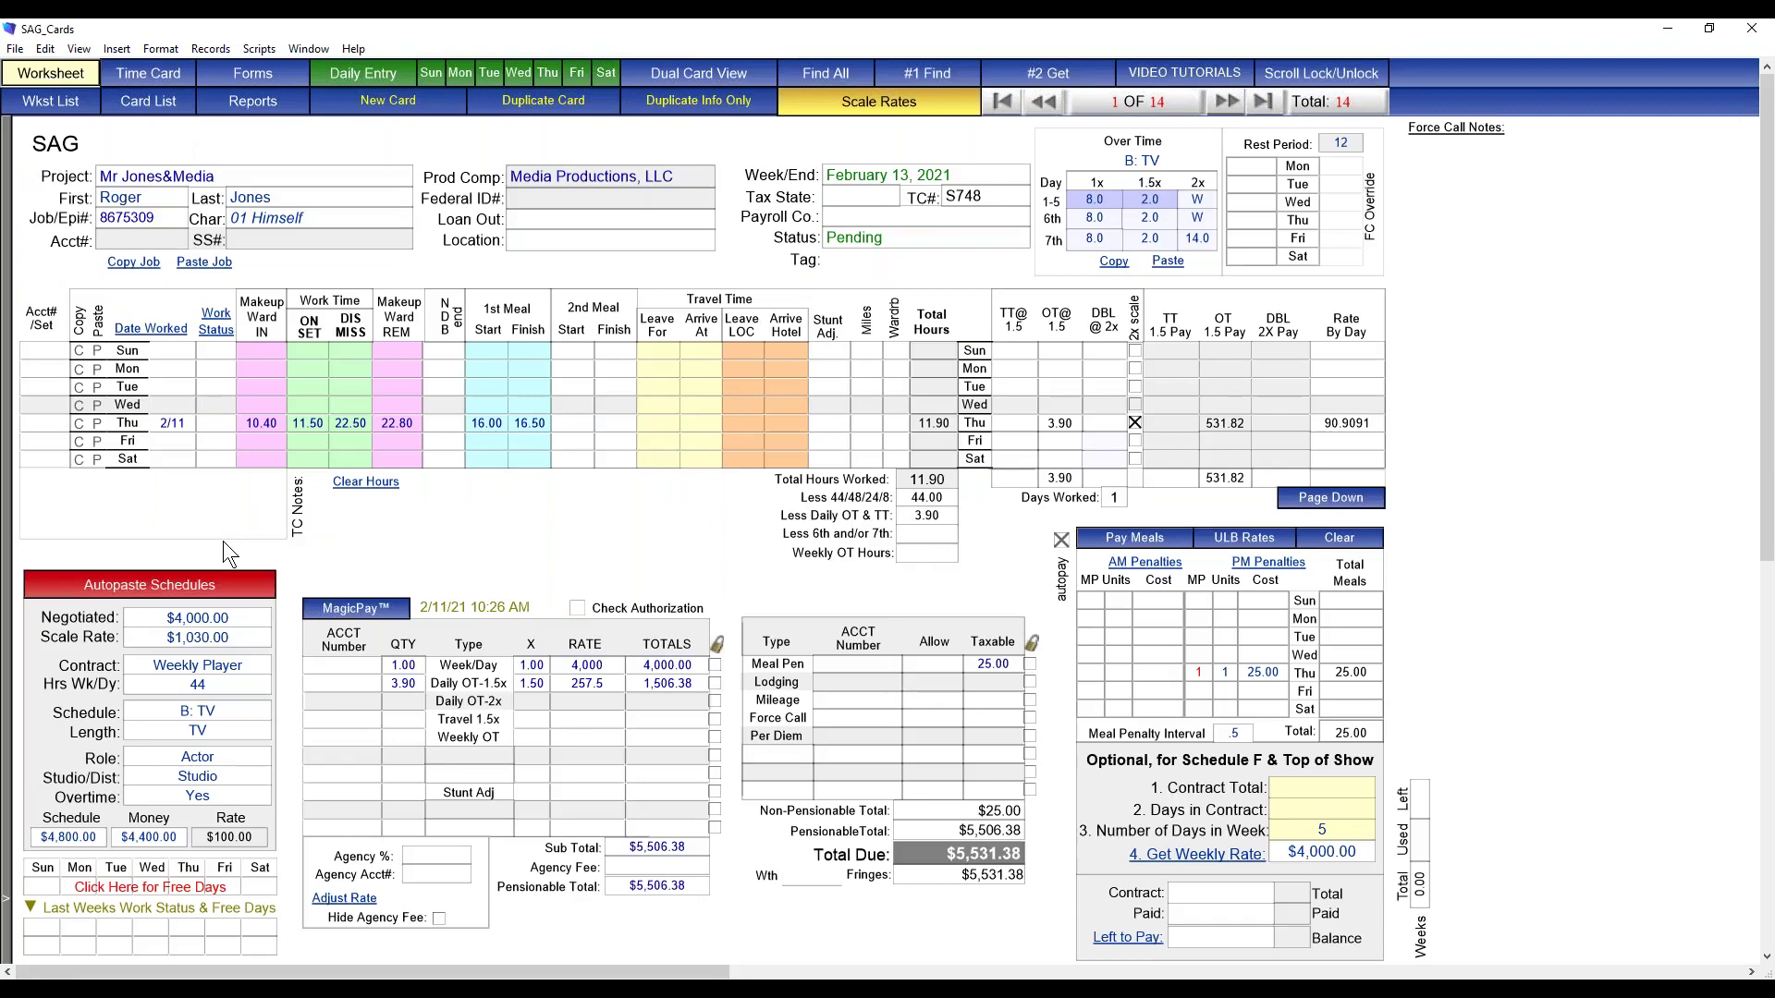
Step: Review the available autopaste schedules, return to the worksheet and switch to the closing-screen PDF in the browser
left_click(147, 582)
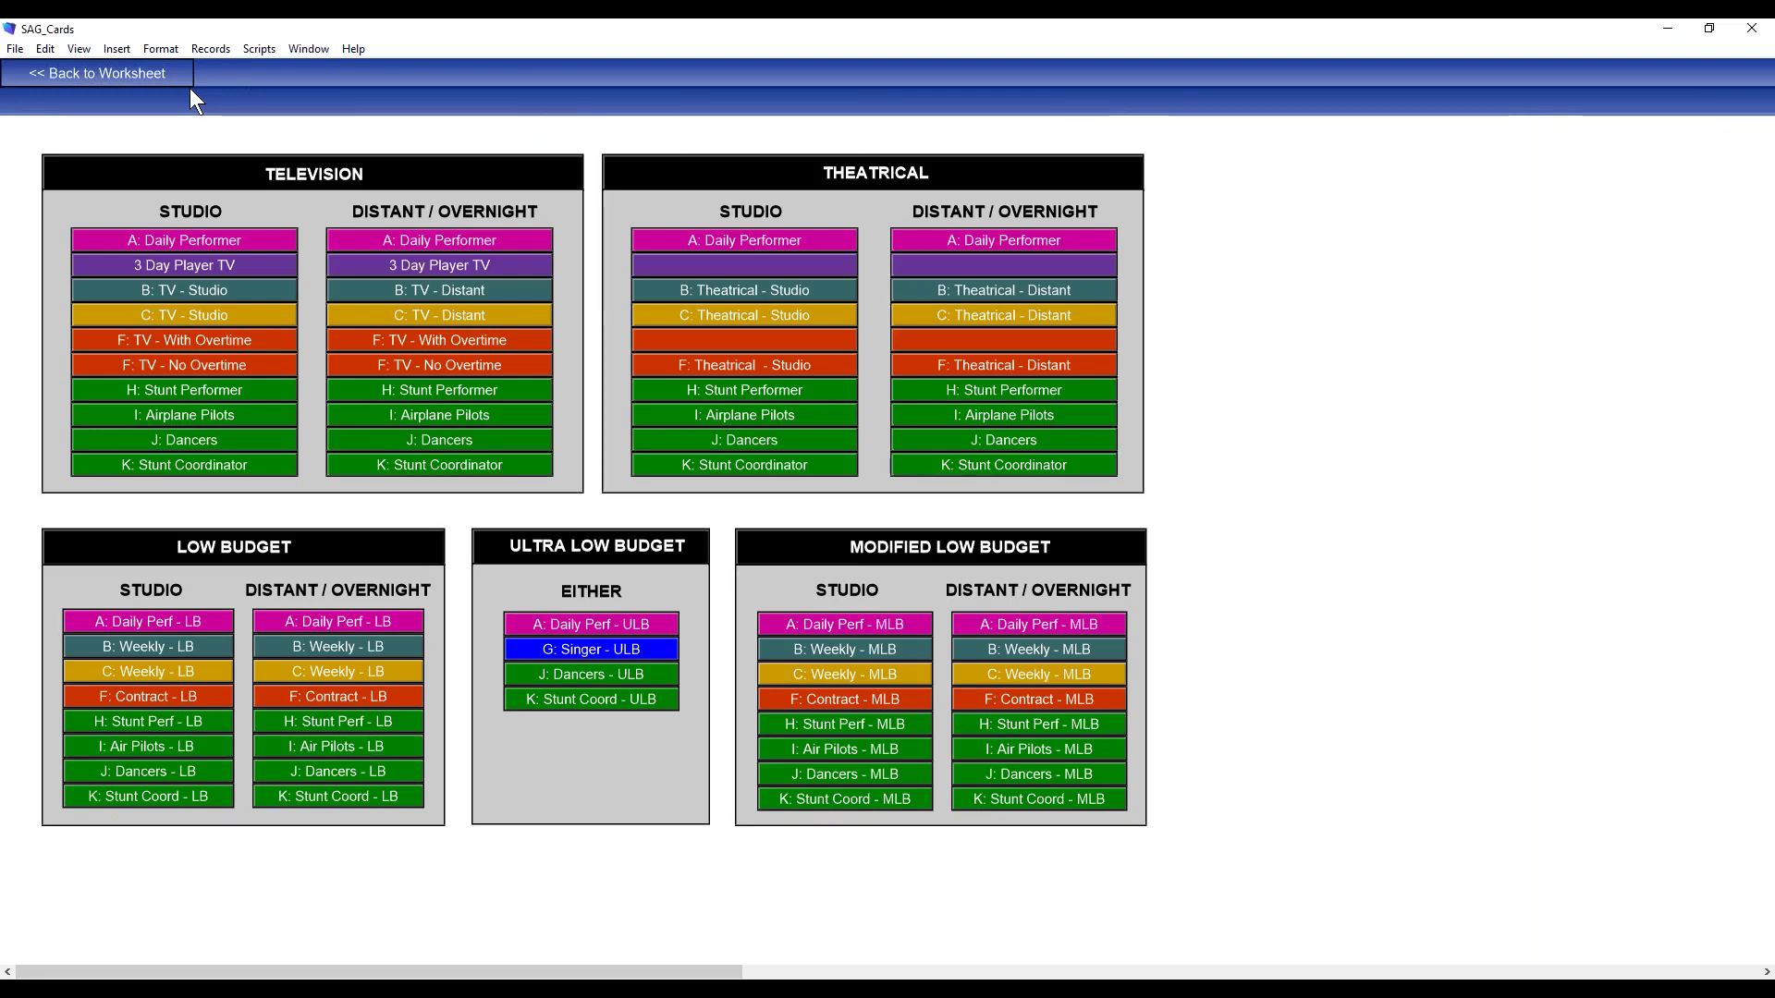
left_click(151, 74)
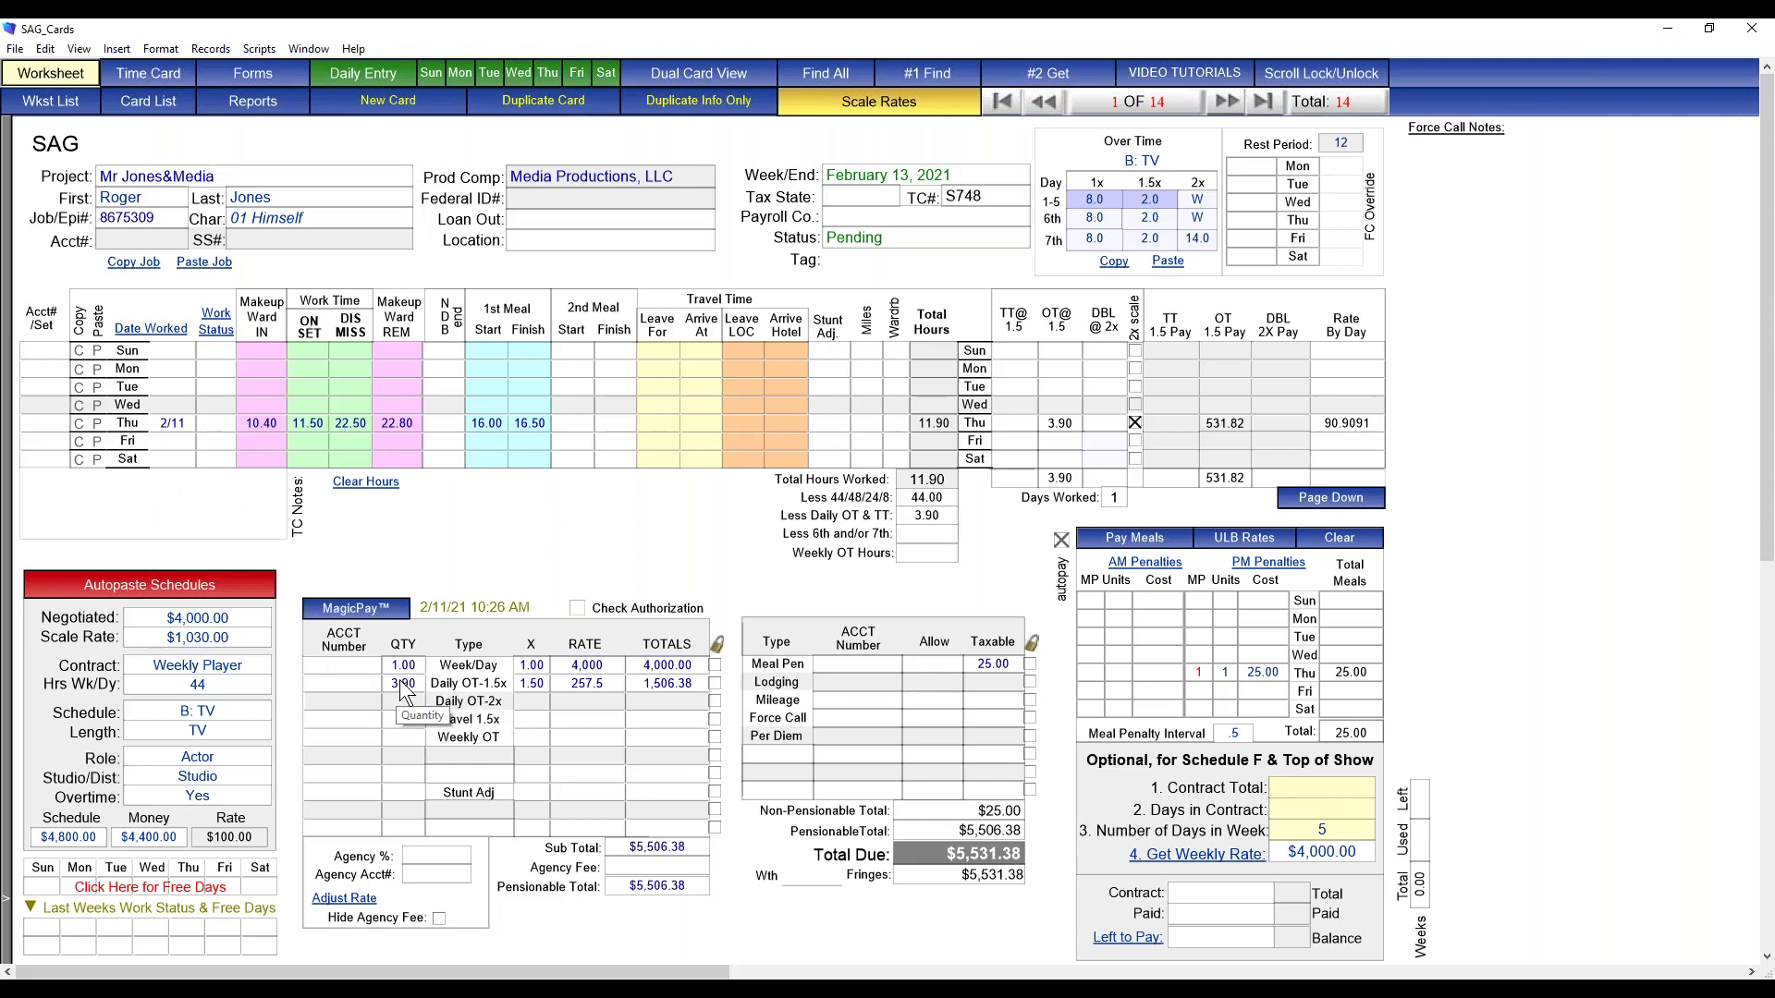
key("alt+Tab")
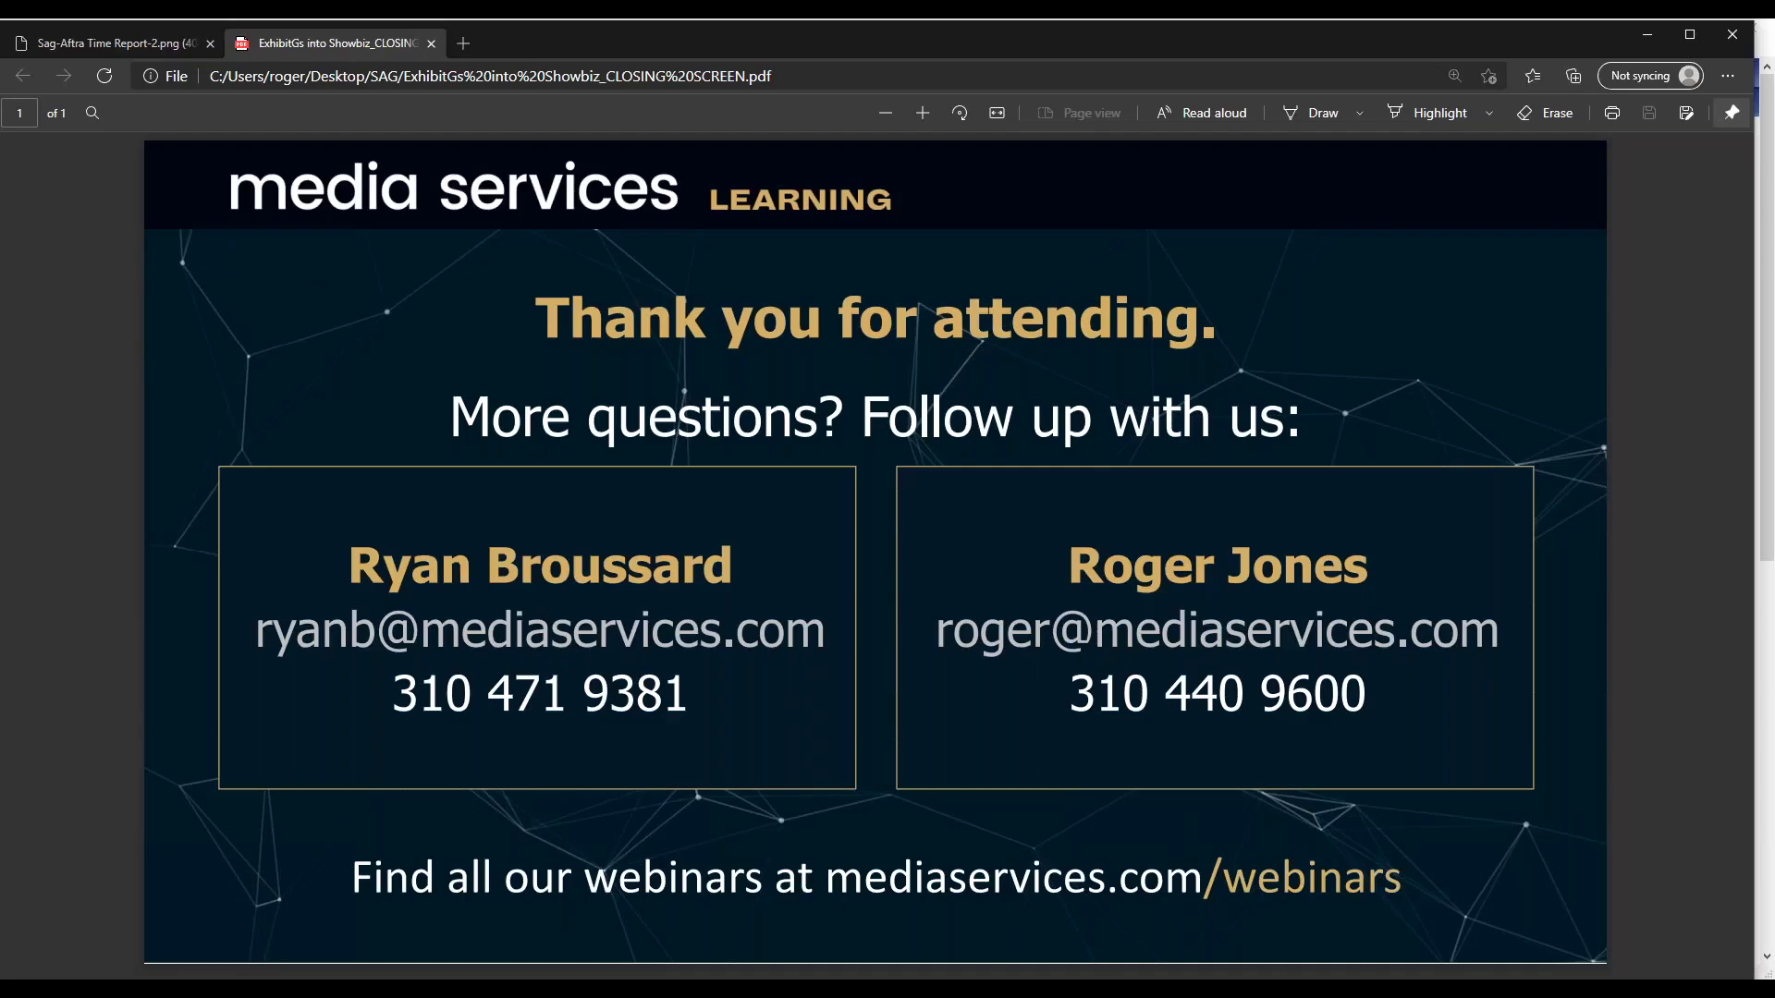